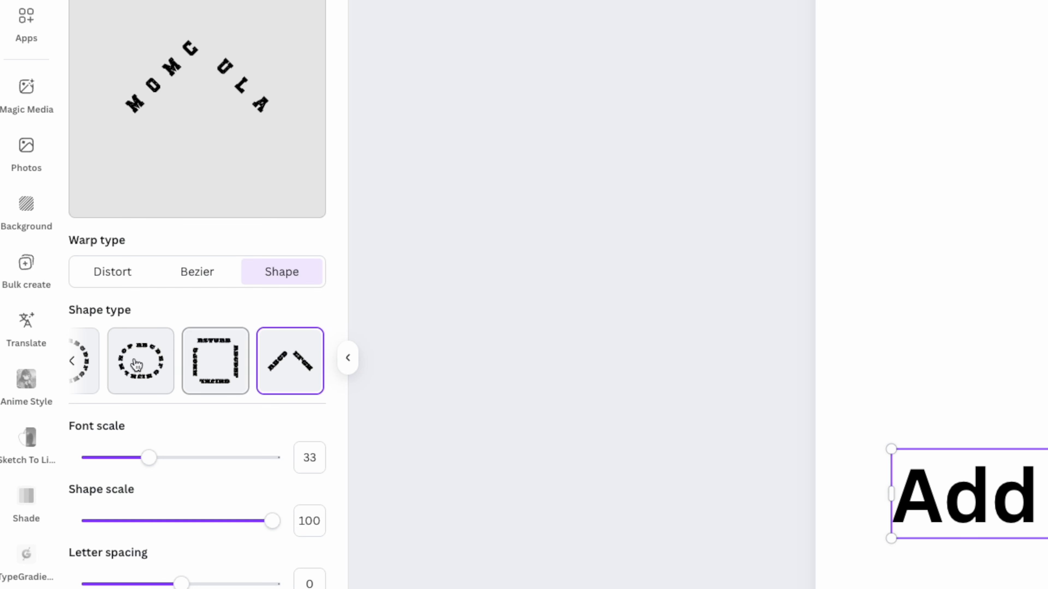
Warp the MOMCULA text into an upward arch with the Distort warp type and add it to the design
click(90, 356)
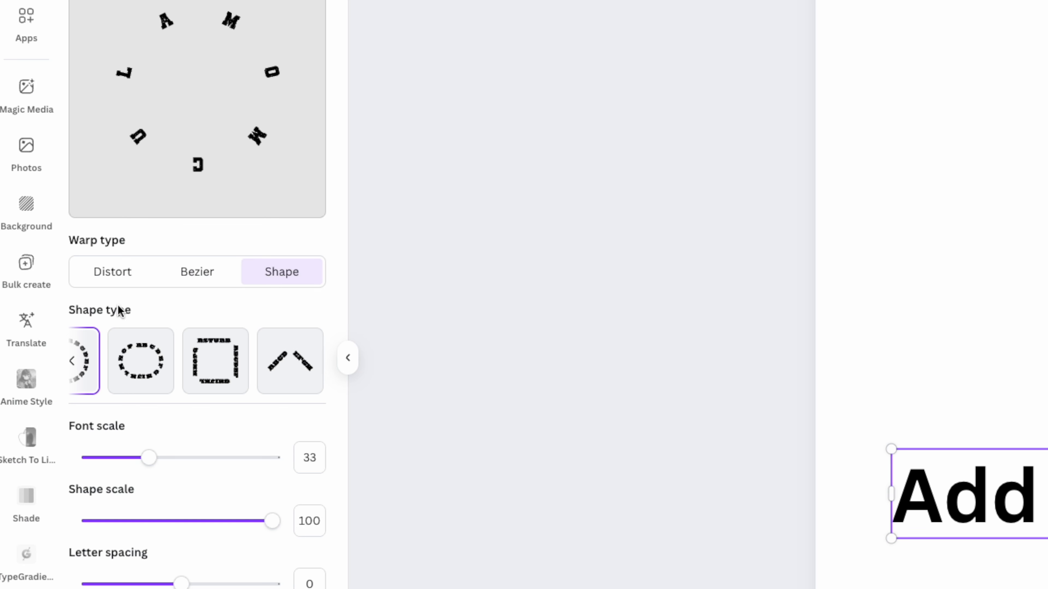
click(109, 275)
drag(193, 52, 198, 59)
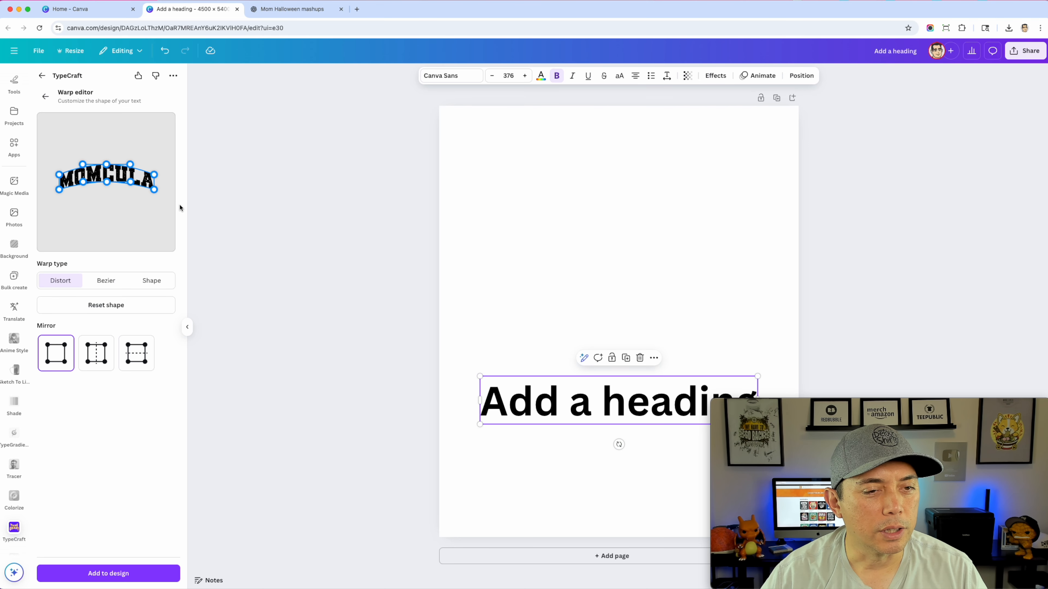
click(117, 580)
Enlarge the arched MOMCULA text to nearly the full page width and center it in the upper part of the page
drag(658, 322, 775, 300)
drag(651, 163, 635, 151)
drag(775, 211, 792, 219)
drag(602, 151, 602, 159)
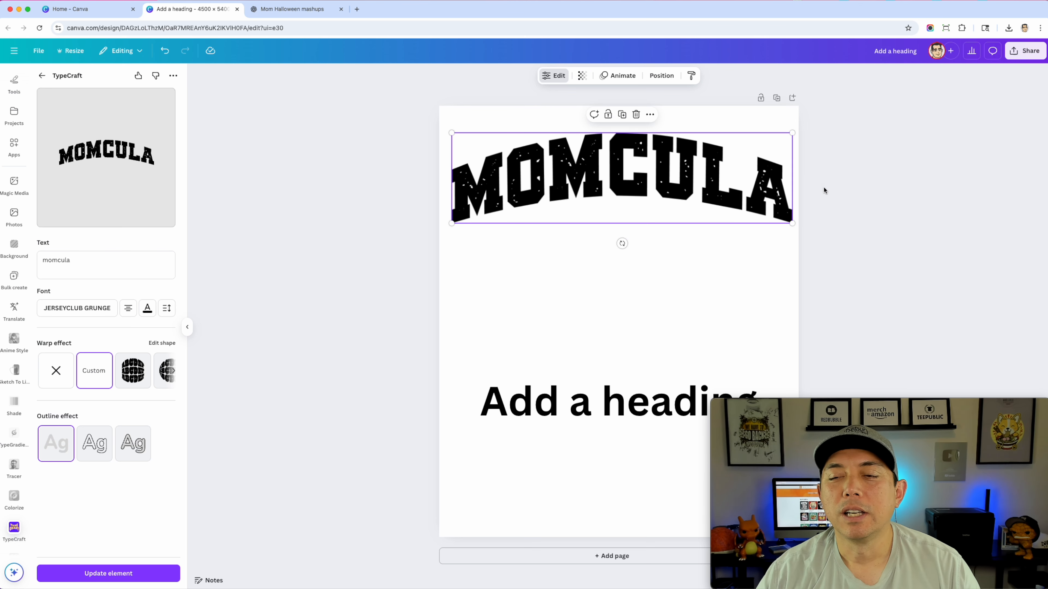
click(805, 182)
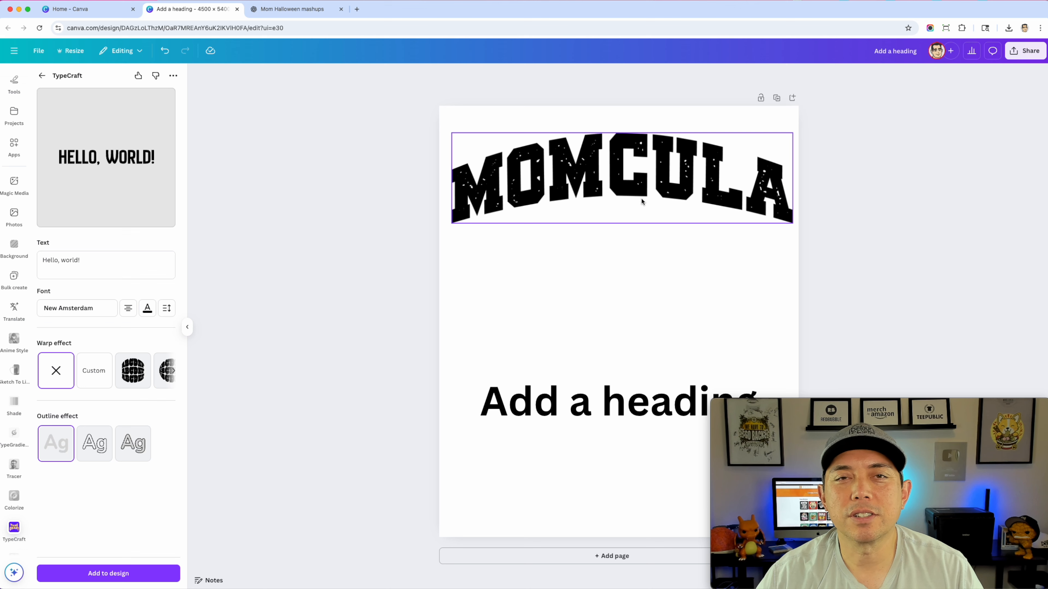
drag(642, 201, 634, 215)
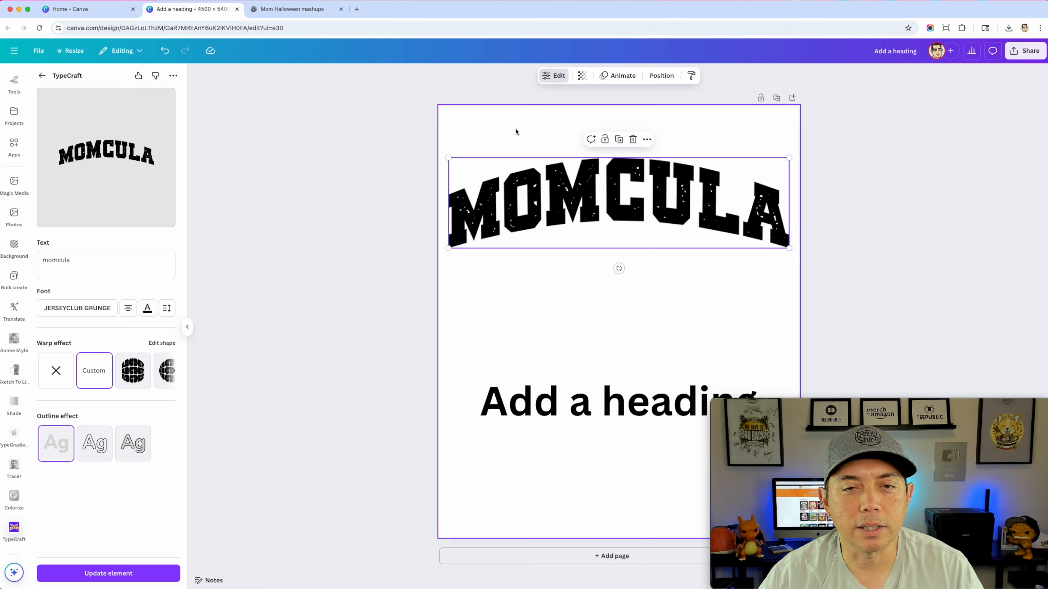
Set the page background to the blue from the Detour Shirts color palette
click(480, 129)
click(557, 77)
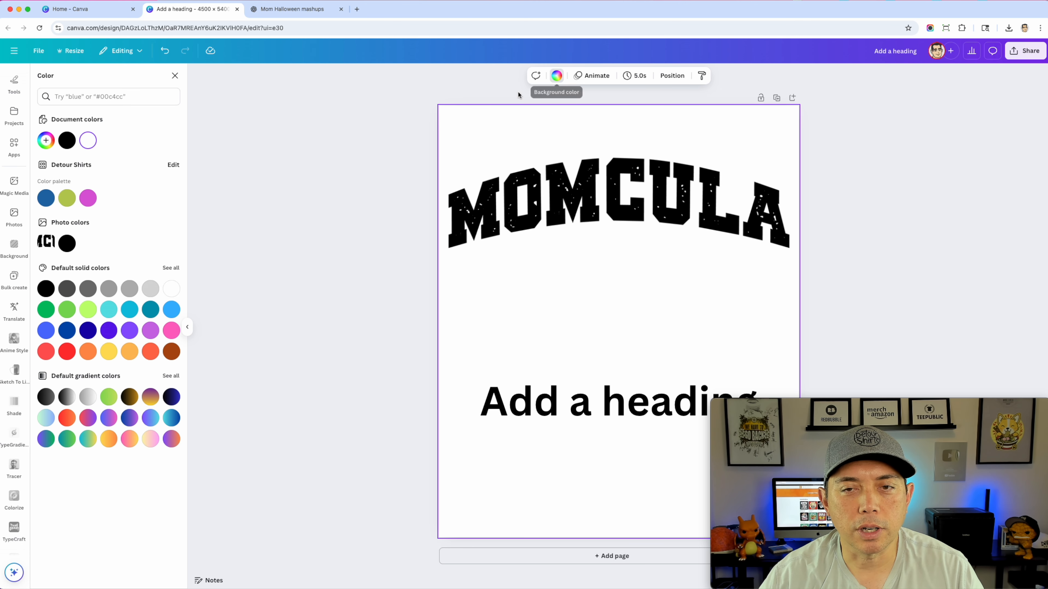
click(46, 198)
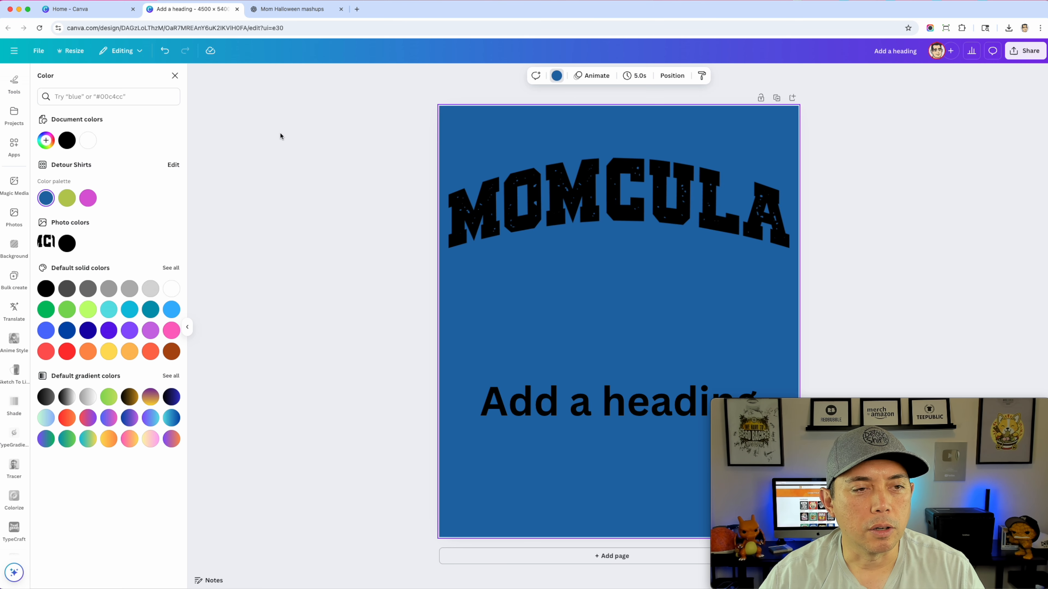
Recolor the arched MOMCULA text white and update the element in the design
click(539, 208)
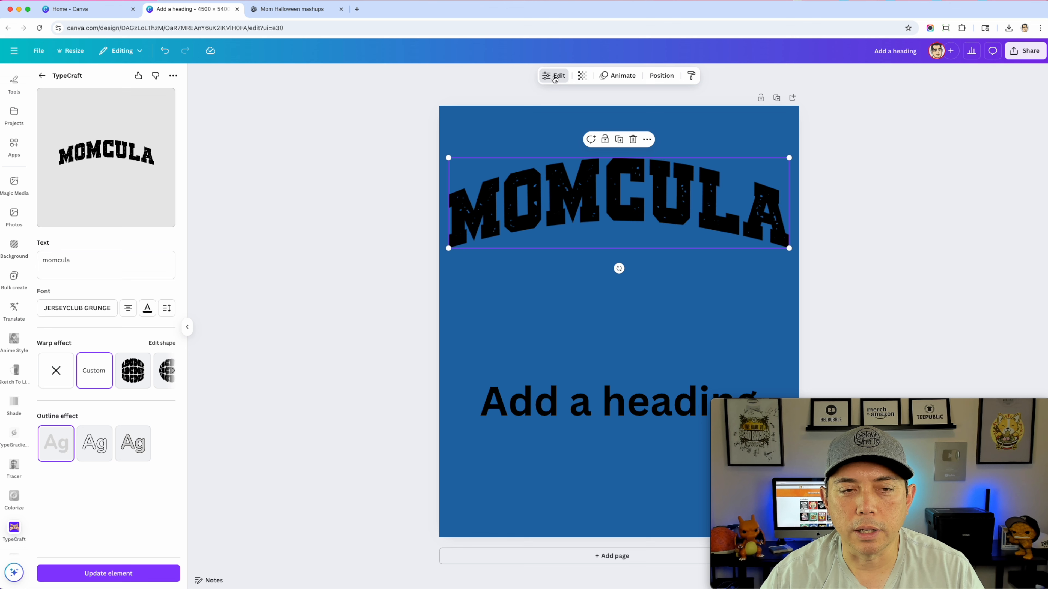
click(555, 76)
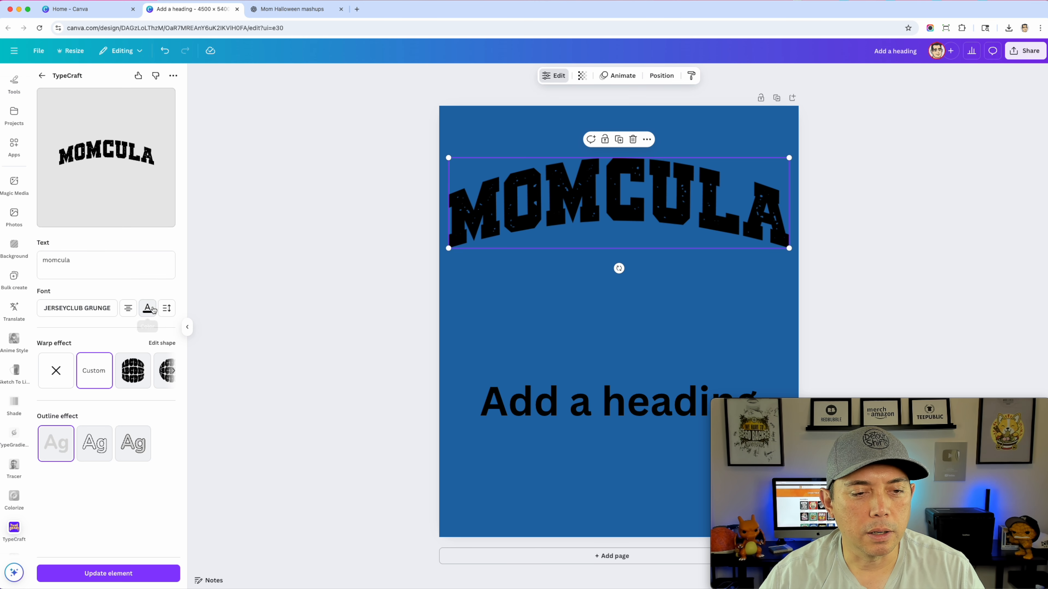
click(149, 310)
click(257, 427)
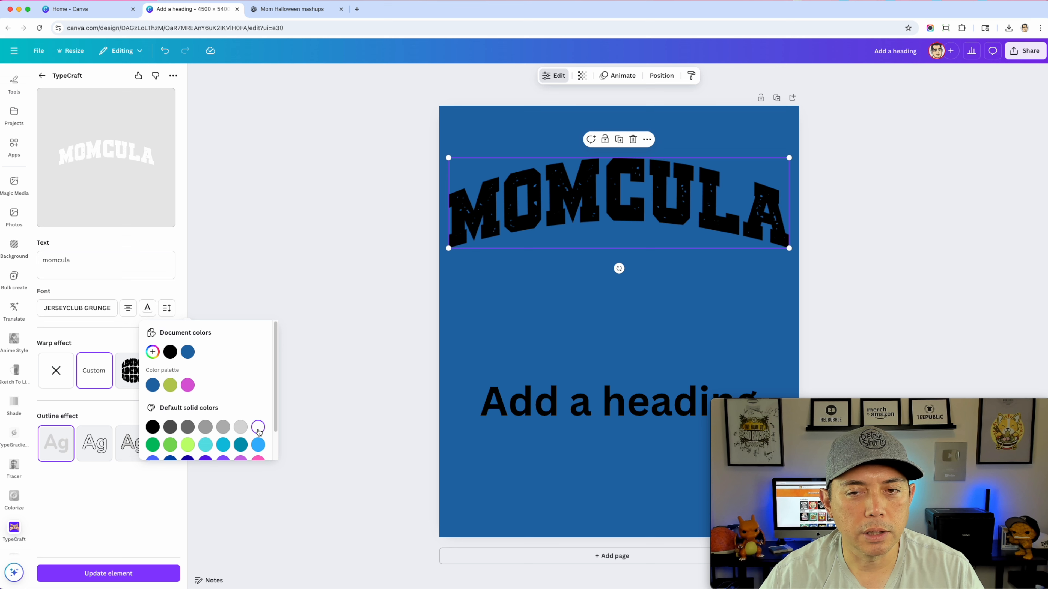
click(116, 579)
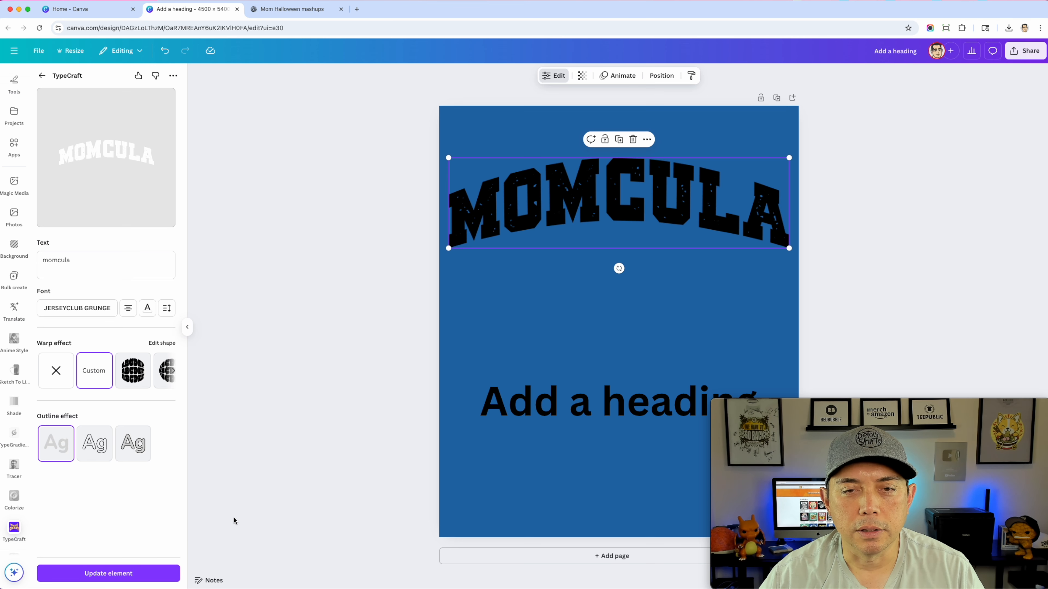
click(132, 573)
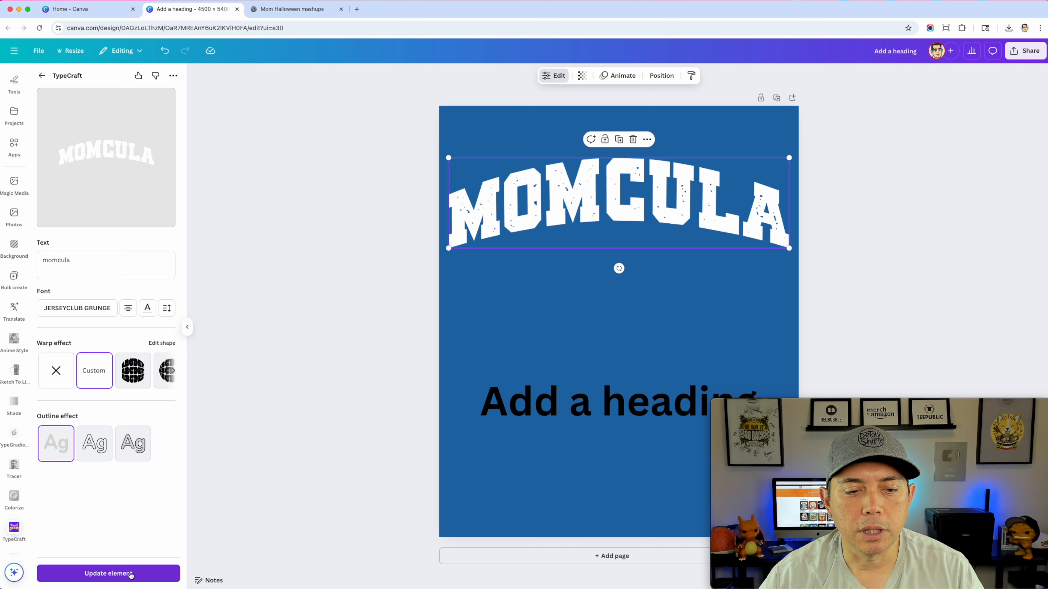
Move the MOMCULA text and the "Add a heading" text farther apart vertically, and recolor the heading white
drag(615, 204, 627, 177)
drag(605, 412, 599, 472)
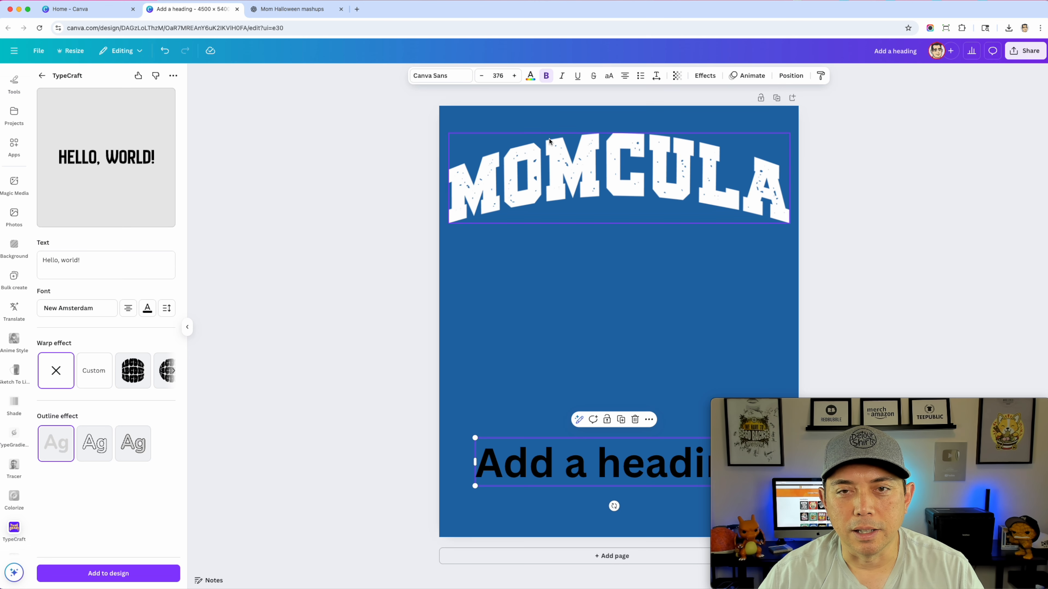
click(530, 76)
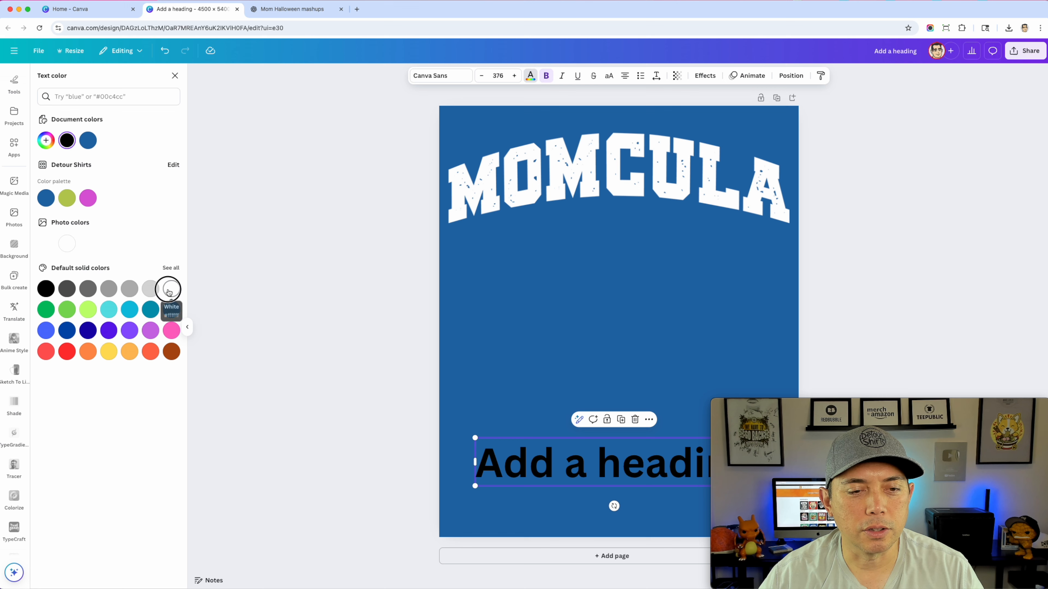
click(172, 289)
Set the page background color to solid black
click(539, 295)
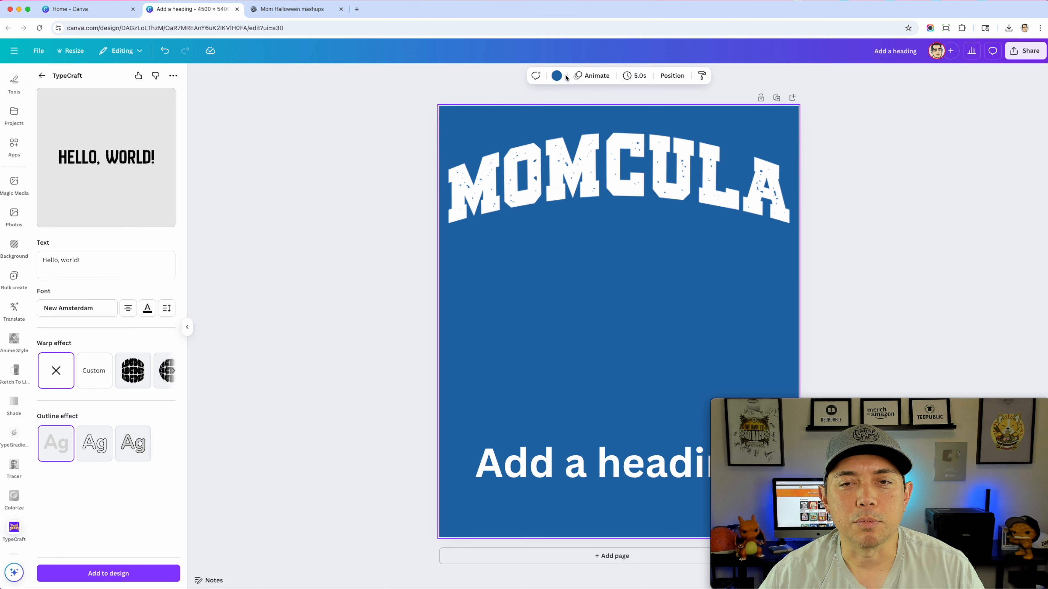
click(557, 76)
click(44, 290)
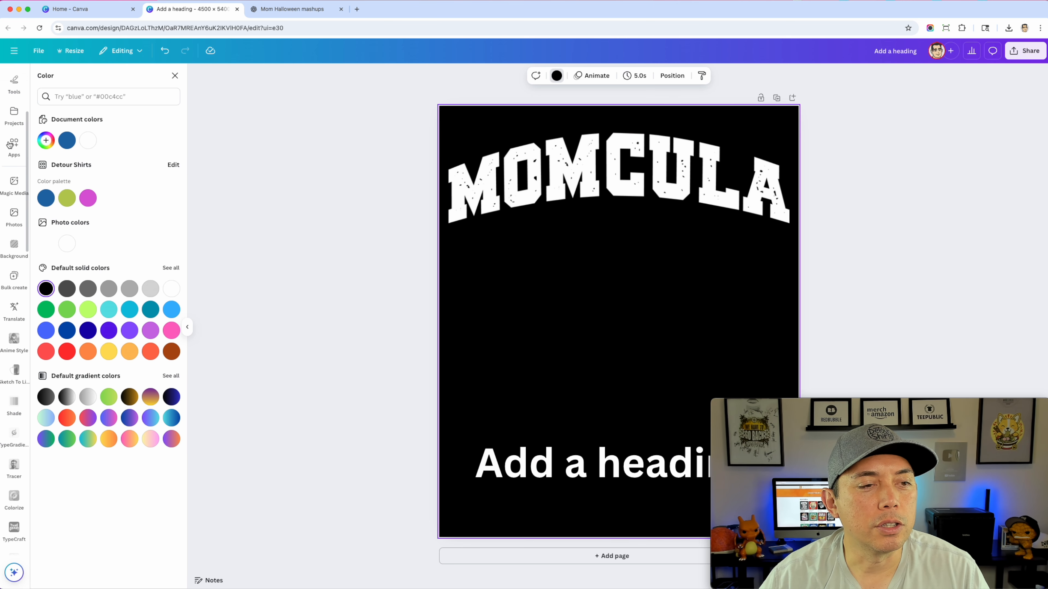
Search the elements for "drip" graphics and add the narrow black drip with small droplets to the page
scroll(10, 130, up, 4)
click(14, 113)
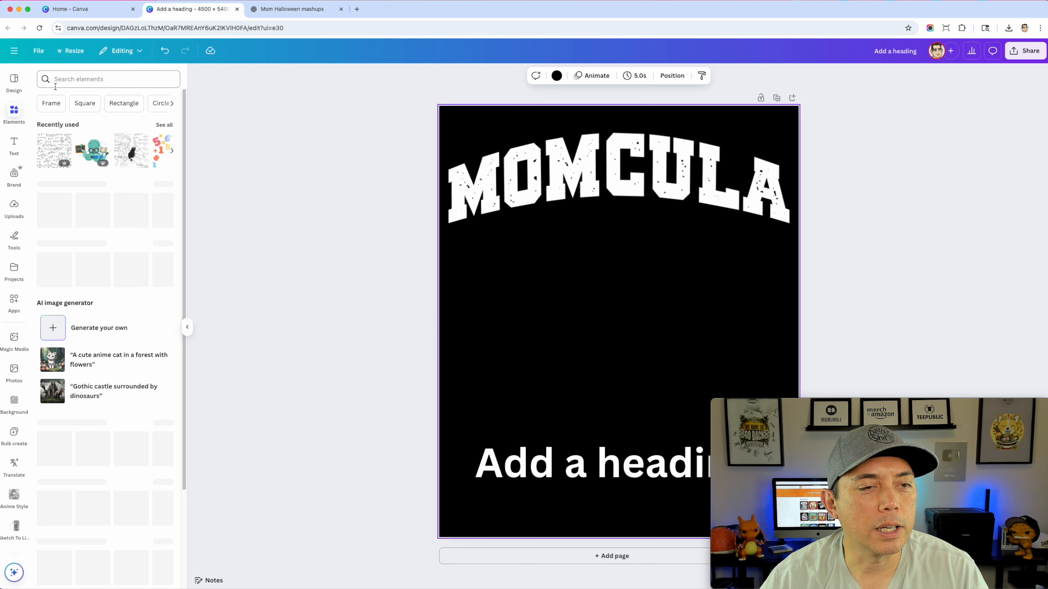
click(70, 79)
text(drip)
key(Return)
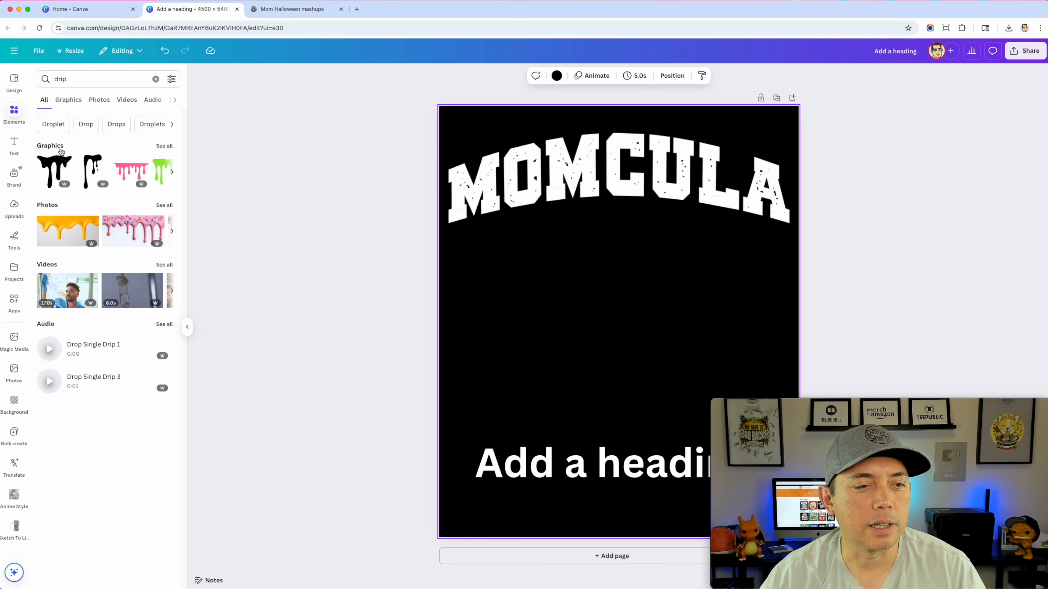
click(165, 146)
click(103, 150)
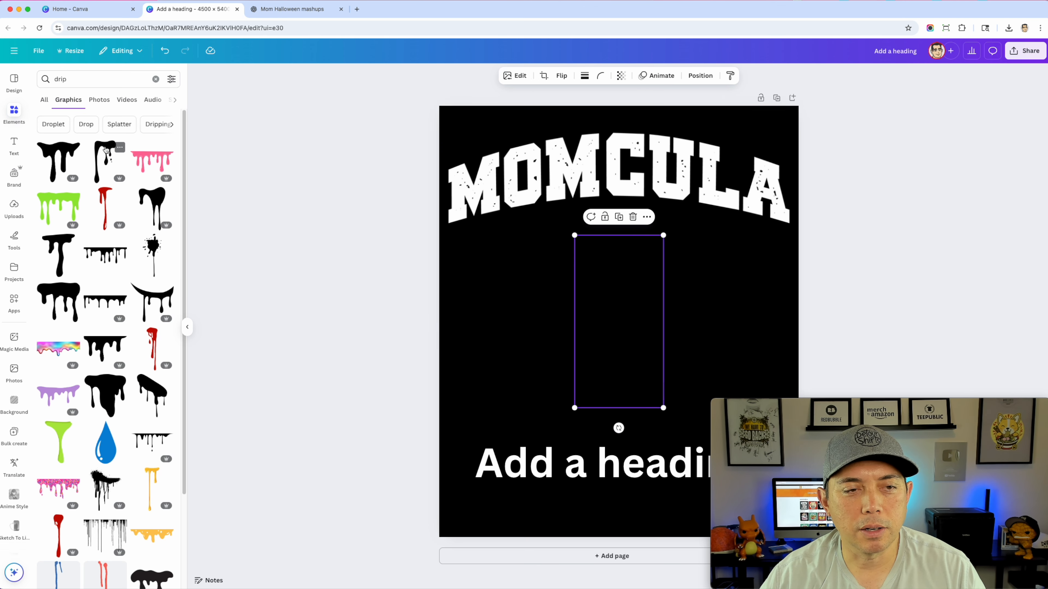
Recolor the drip white, shrink it and attach it under the left leg of the first M in MOMCULA
click(577, 75)
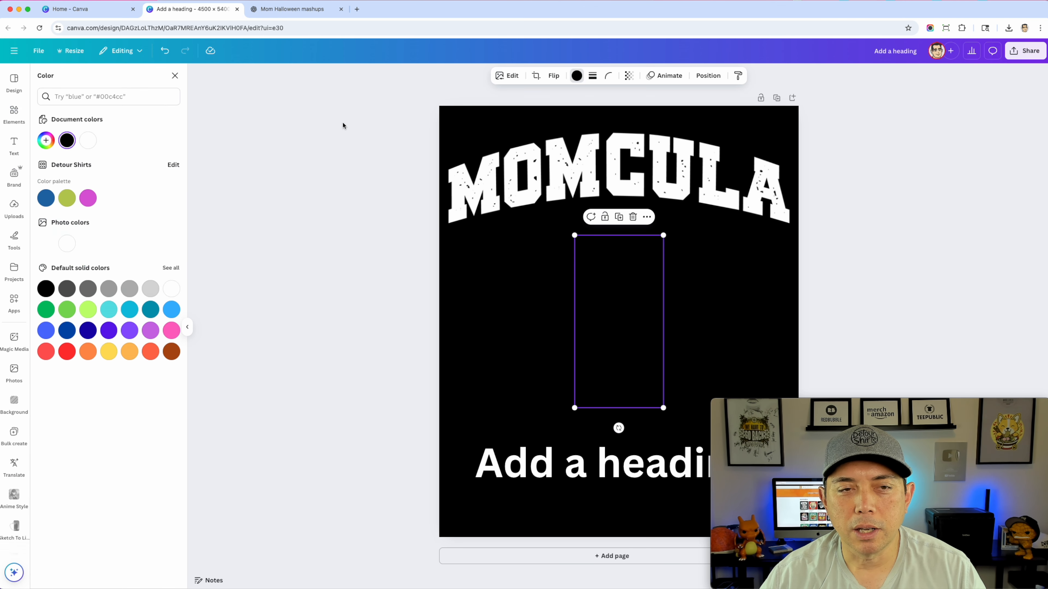
click(90, 147)
drag(663, 408, 593, 280)
drag(588, 242, 494, 213)
drag(503, 249, 459, 222)
click(724, 334)
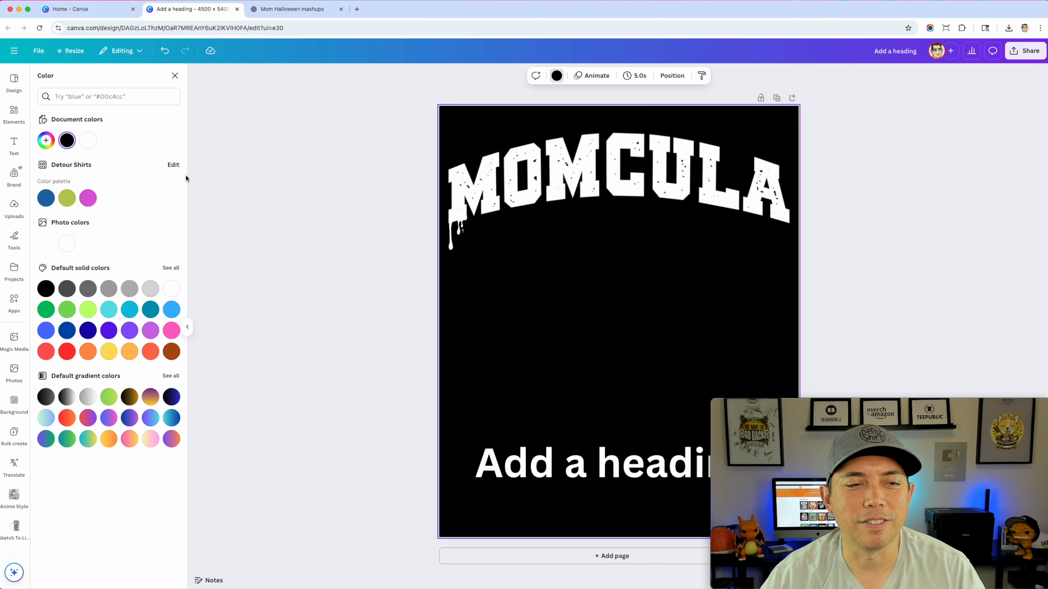
Add a second narrow drip from the first drip's Magic Recommendations and recolor it white
click(330, 148)
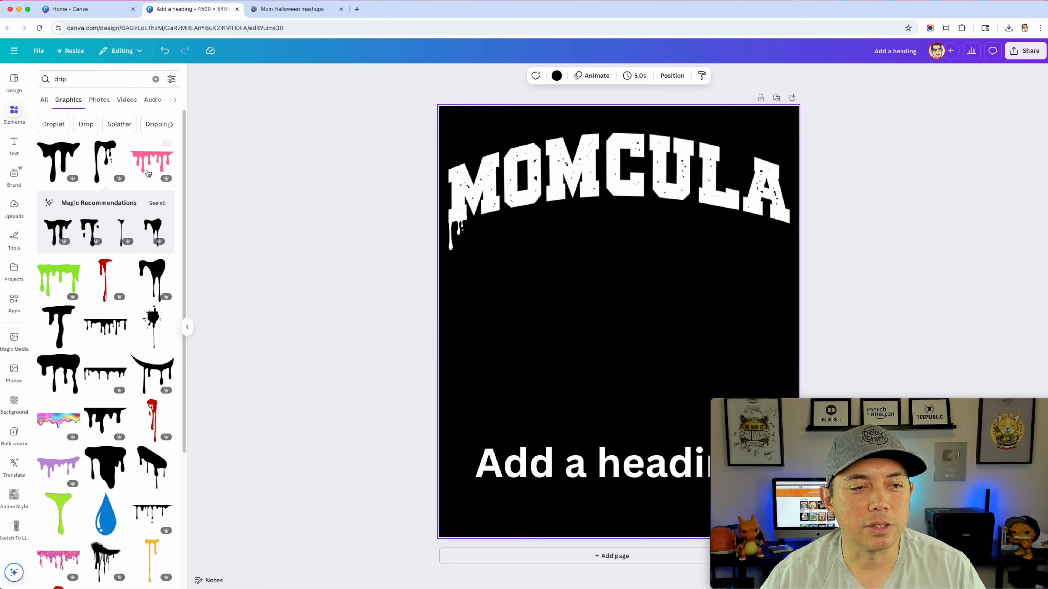
click(163, 203)
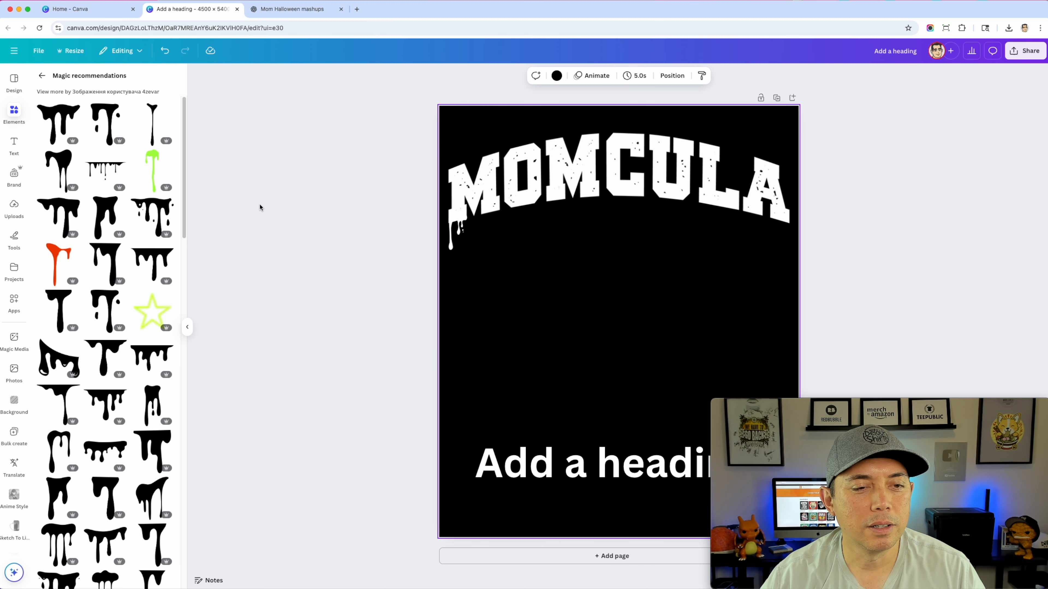
click(103, 209)
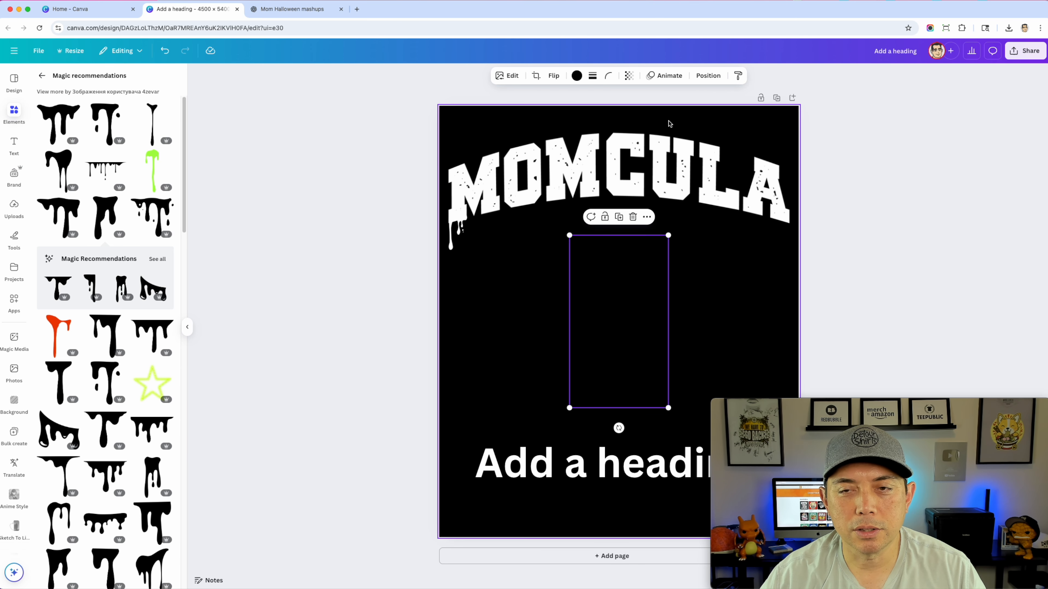
click(577, 75)
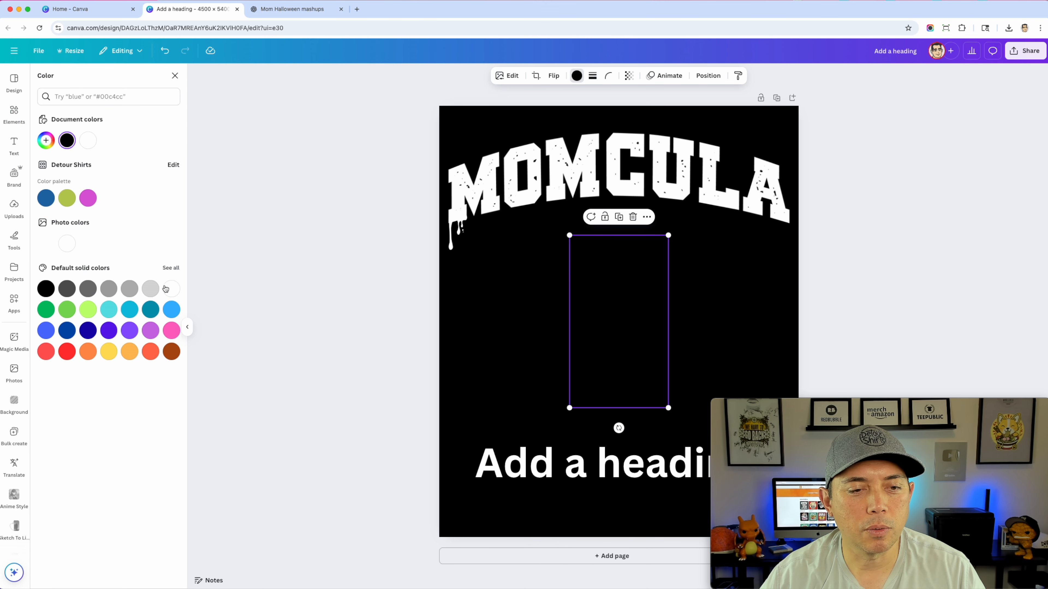
click(167, 288)
Shrink the second drip to letter-leg width and attach it under the left leg of the middle M
drag(668, 408, 591, 197)
click(737, 328)
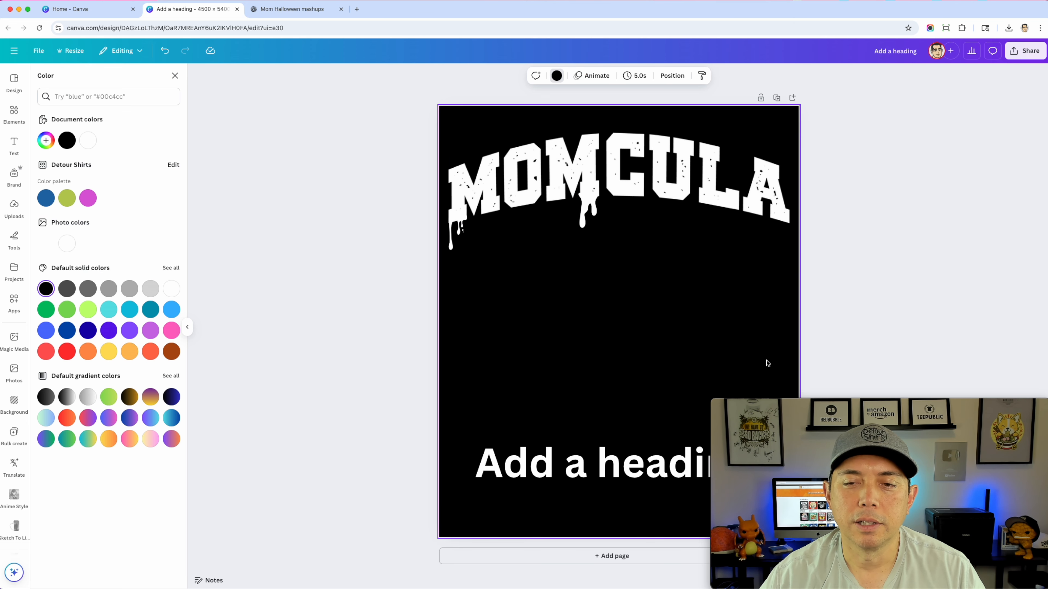
click(589, 206)
drag(589, 206, 599, 226)
click(783, 308)
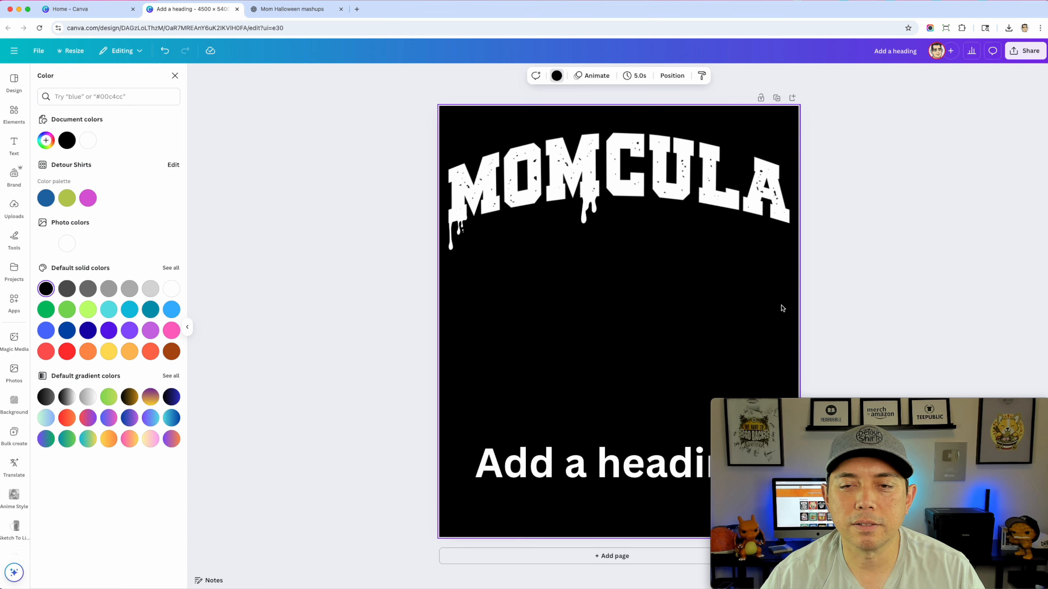
click(589, 208)
drag(589, 209, 556, 207)
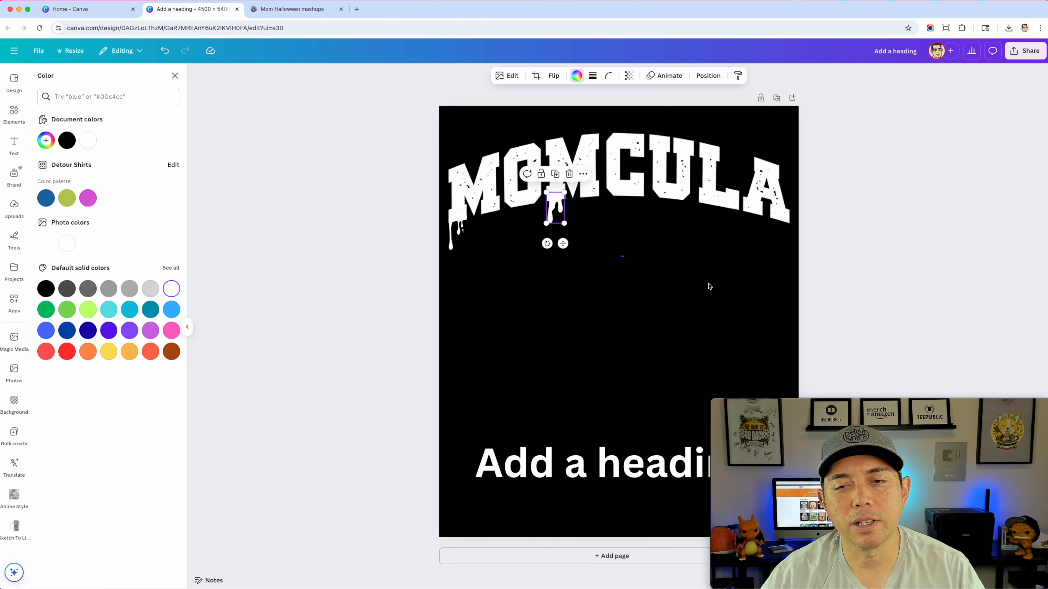
click(711, 287)
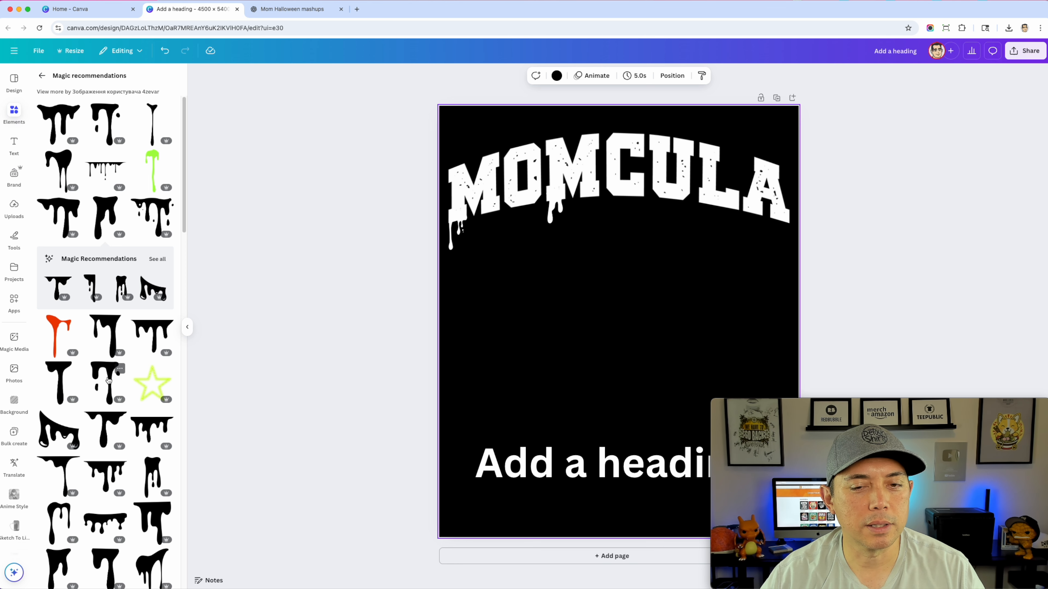
Add a third drip graphic with detached droplets from the recommendations and recolor it white
click(108, 380)
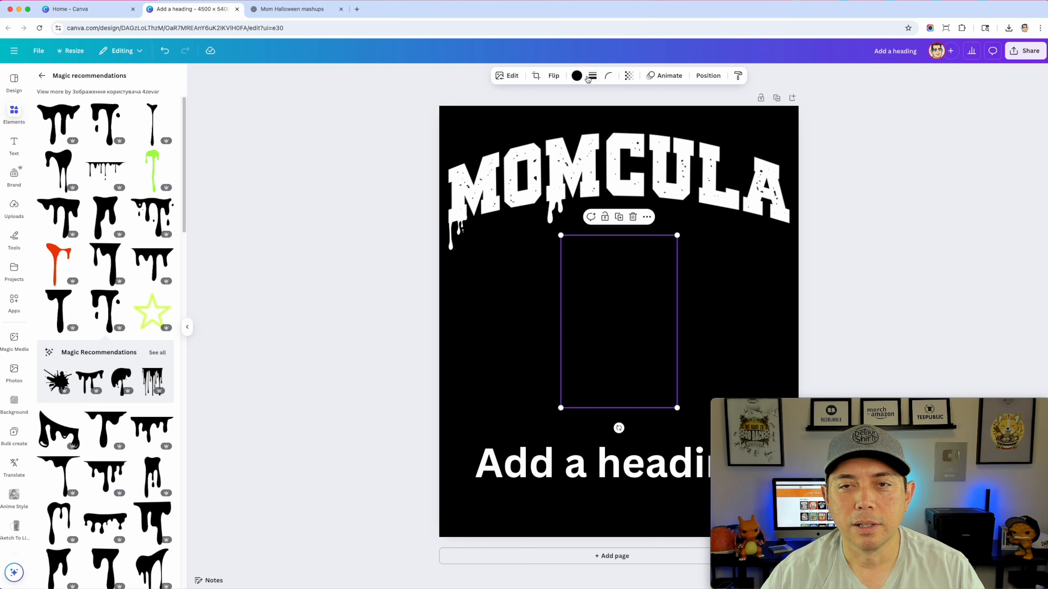
click(576, 76)
click(88, 141)
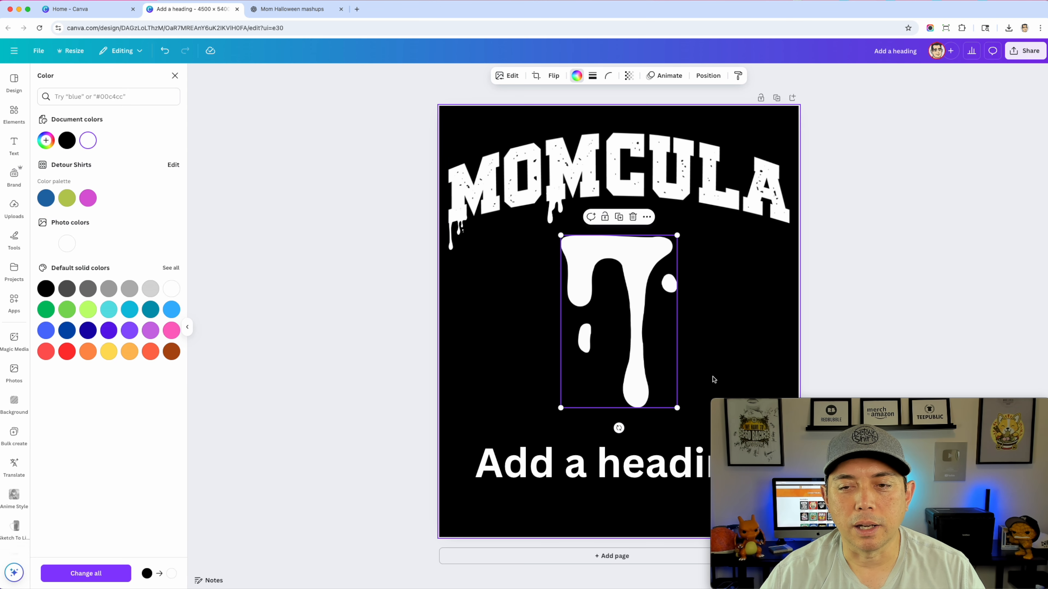
Shrink the third drip and fit it snugly under the right leg of the final A in MOMCULA
drag(677, 408, 781, 223)
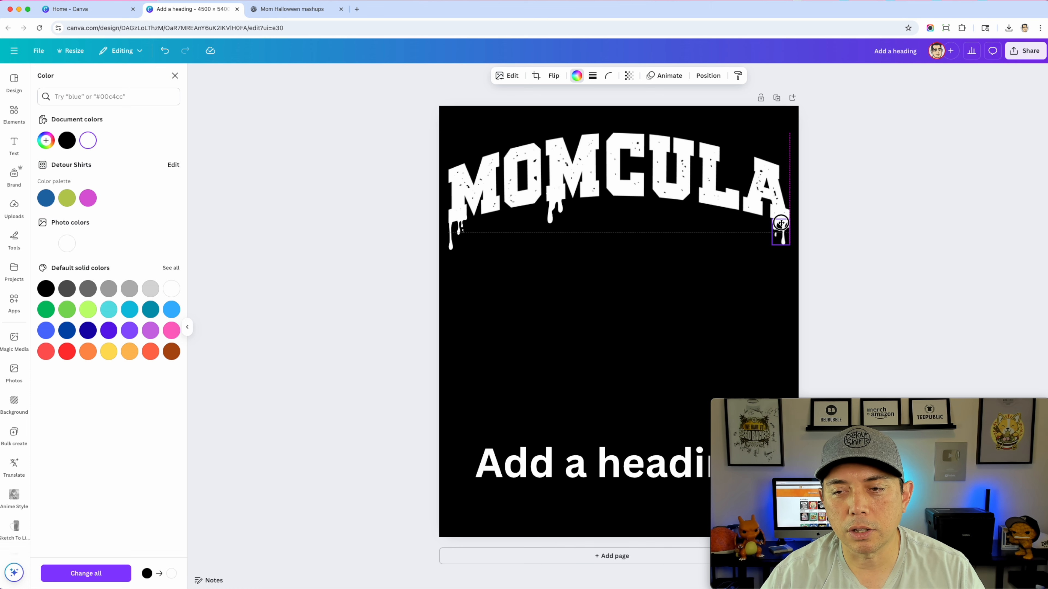
click(791, 249)
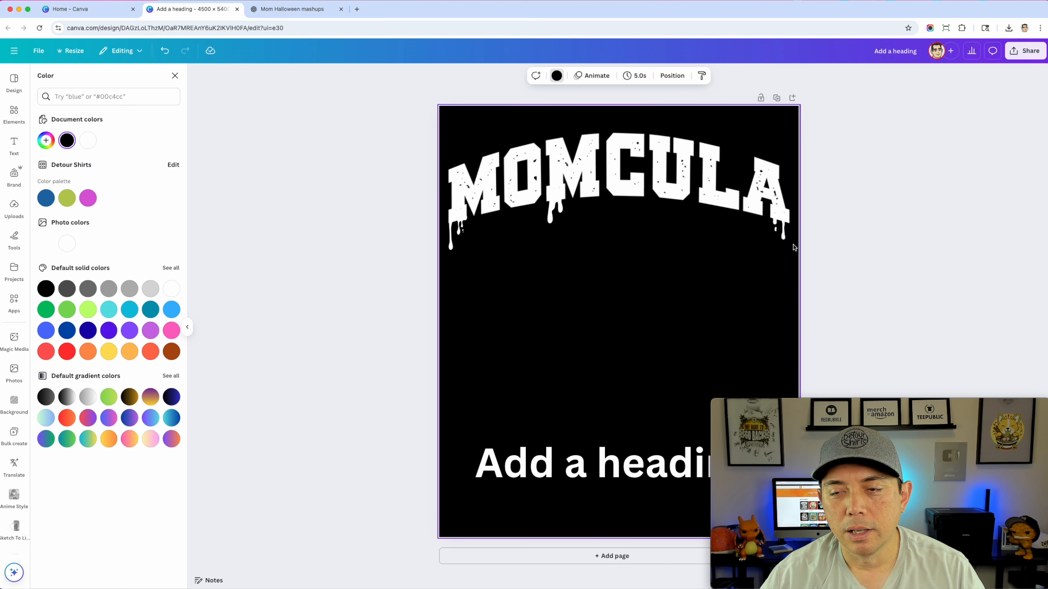
click(784, 233)
drag(851, 392, 141, 403)
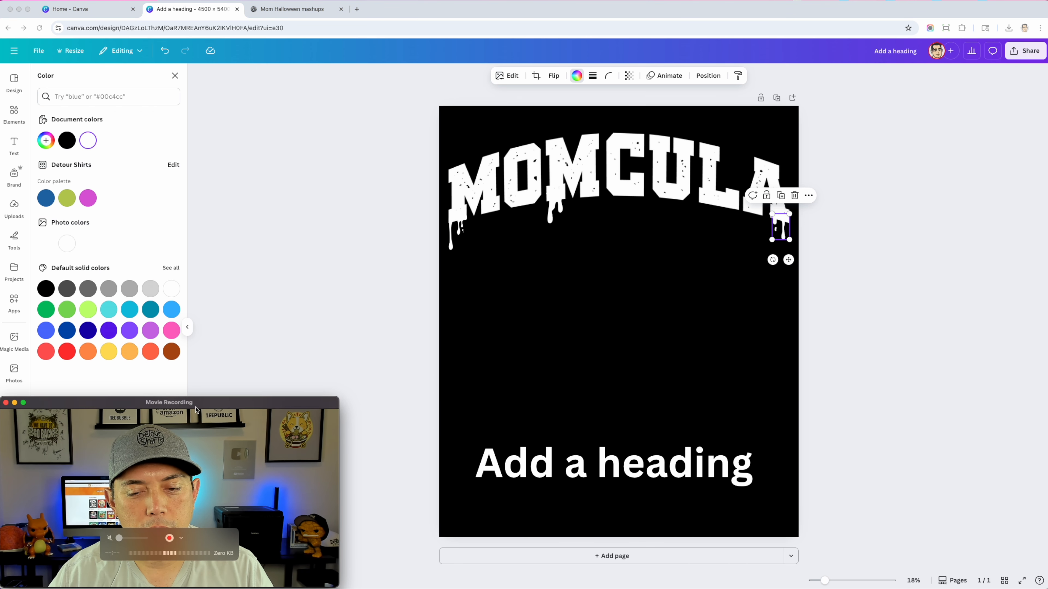
drag(825, 582, 836, 581)
drag(914, 151, 912, 148)
click(903, 206)
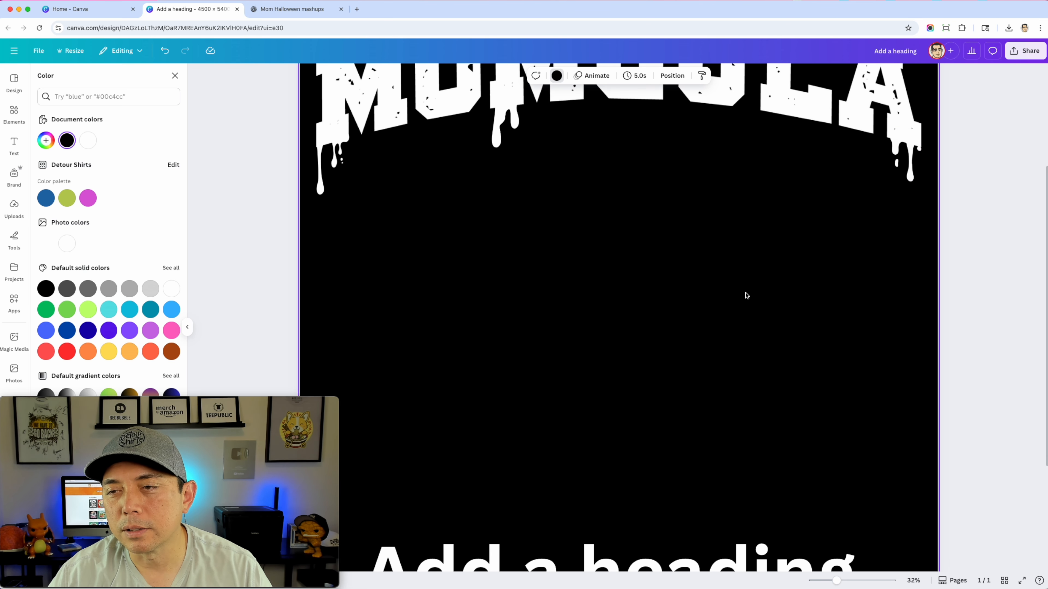
Add the drip graphic with a single long drop from the Magic Recommendations and recolor it white
scroll(657, 291, up, 5)
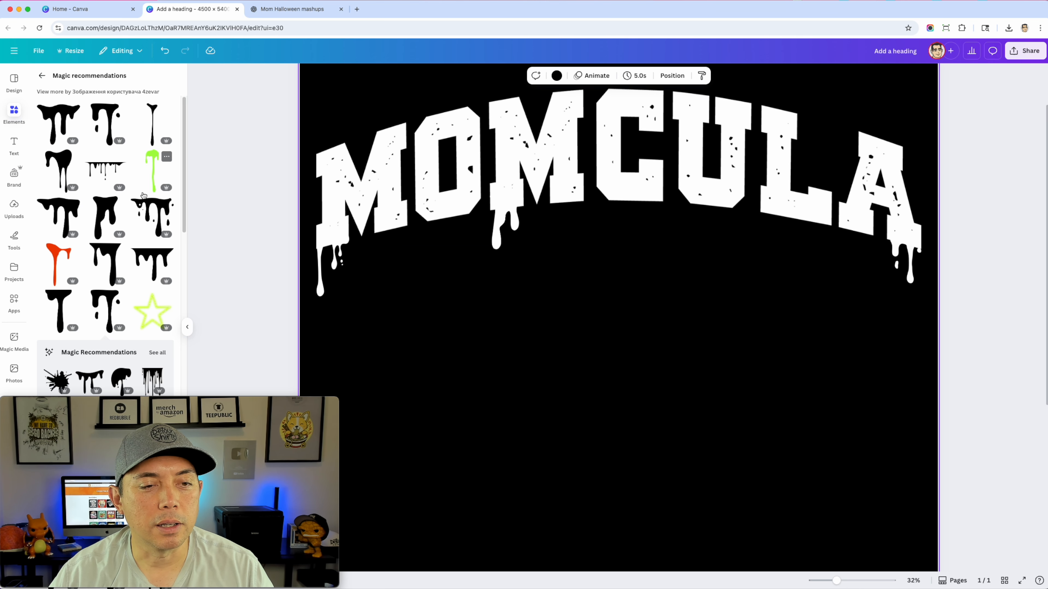
click(59, 300)
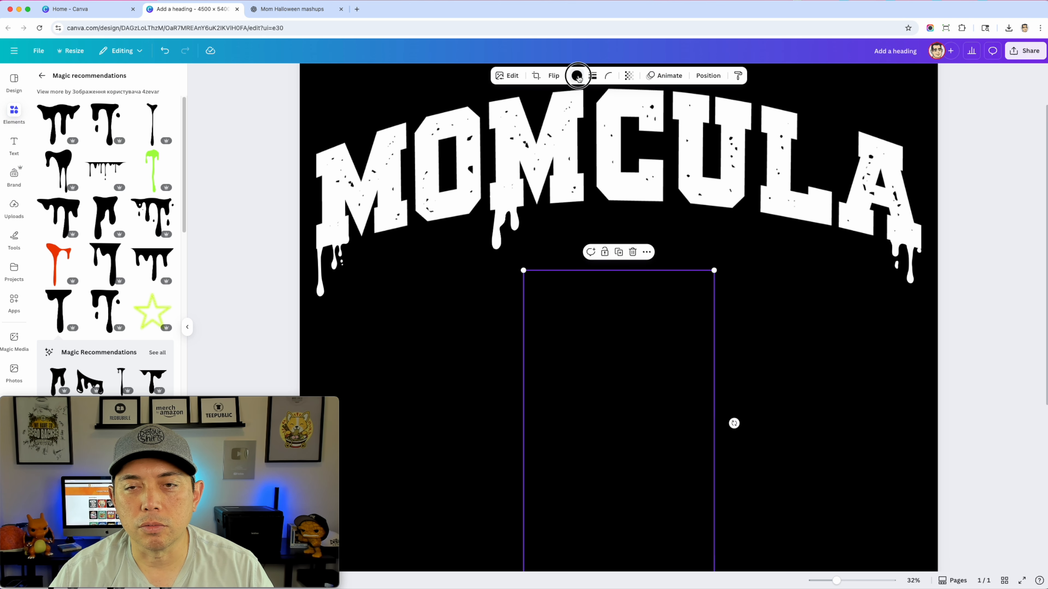
click(577, 76)
click(88, 140)
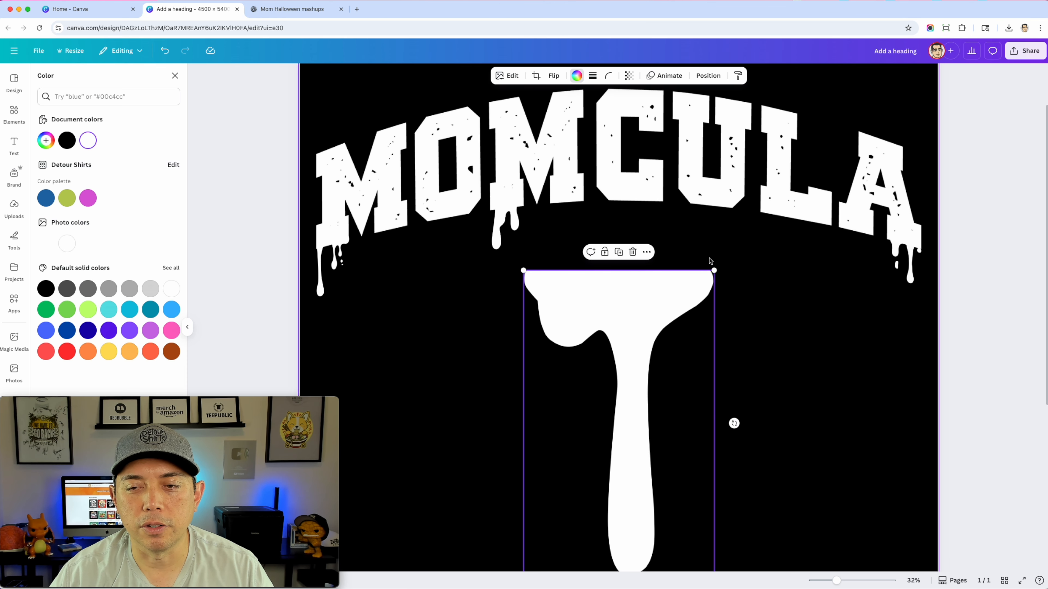
Shrink the single-drop drip and attach it under the right side of the U in MOMCULA
drag(714, 271, 779, 223)
drag(813, 325, 732, 226)
click(854, 346)
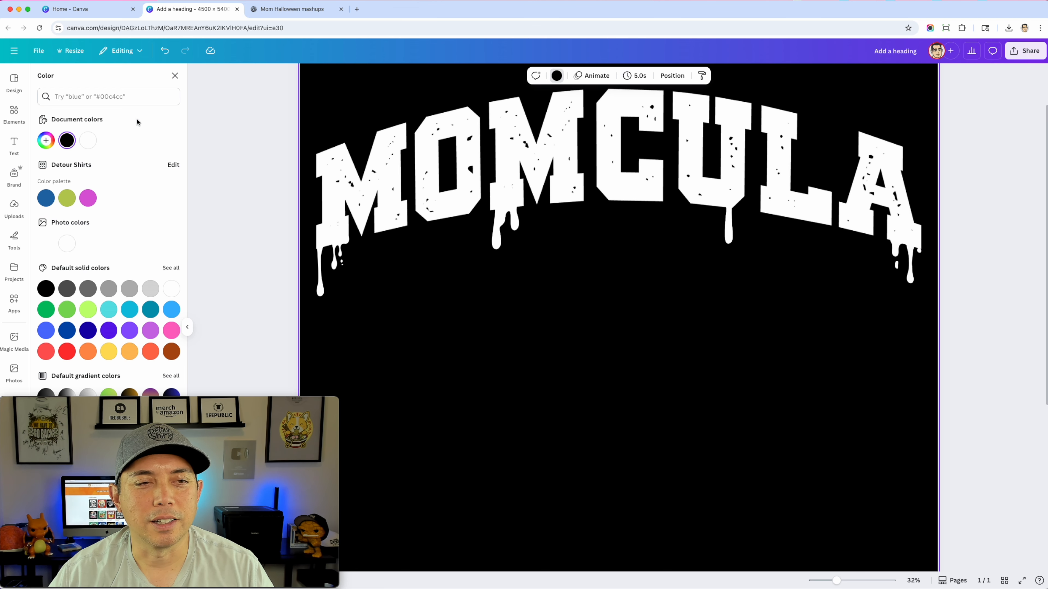
click(248, 150)
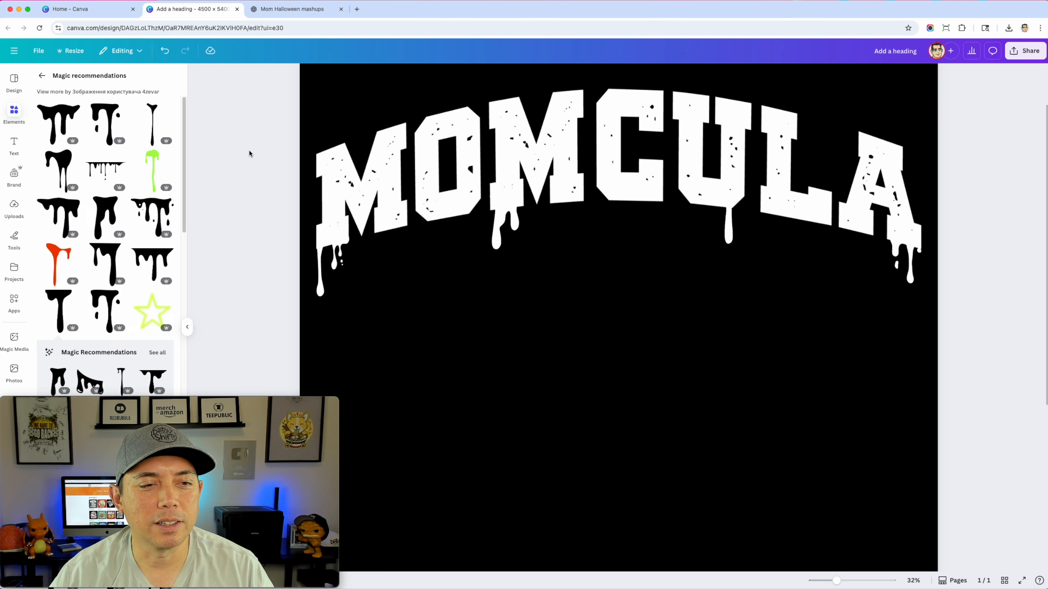
scroll(161, 275, down, 3)
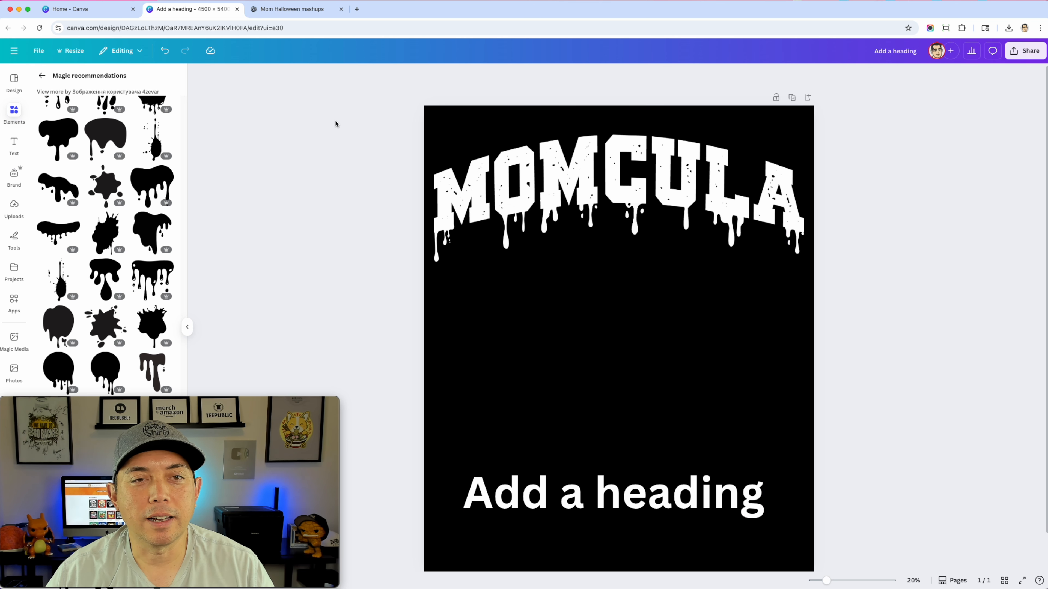
Copy "Biting off more than she can chew" from the ChatGPT conversation and replace the placeholder heading in the Canva design with it
click(298, 12)
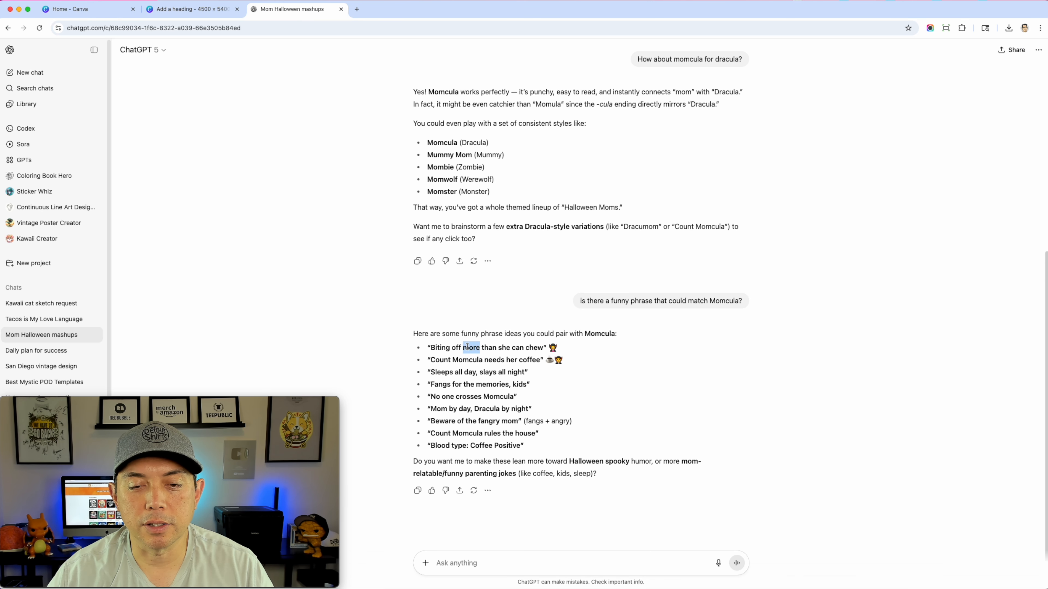
click(431, 348)
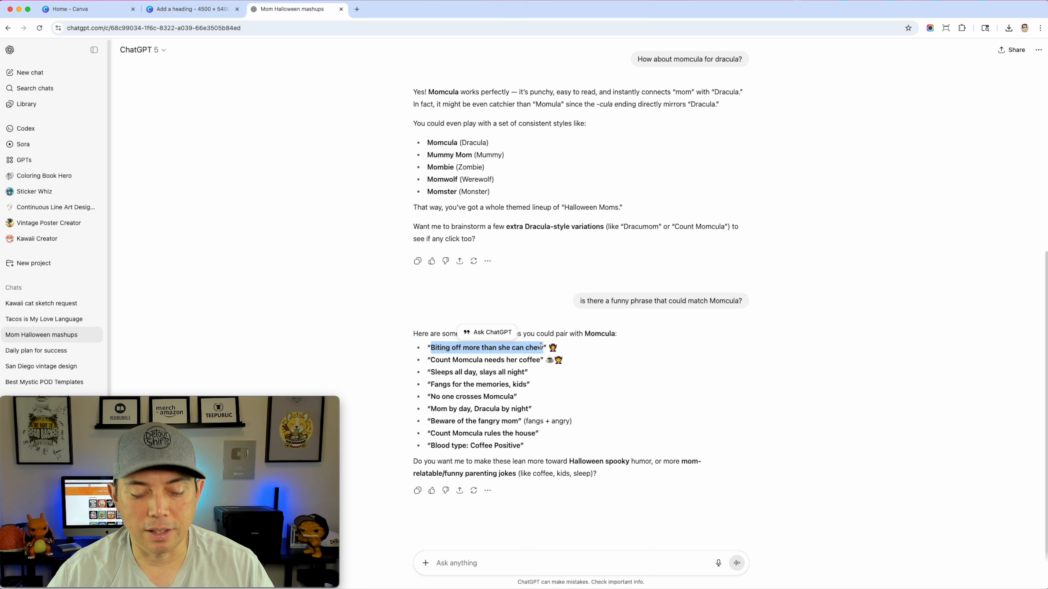
click(189, 9)
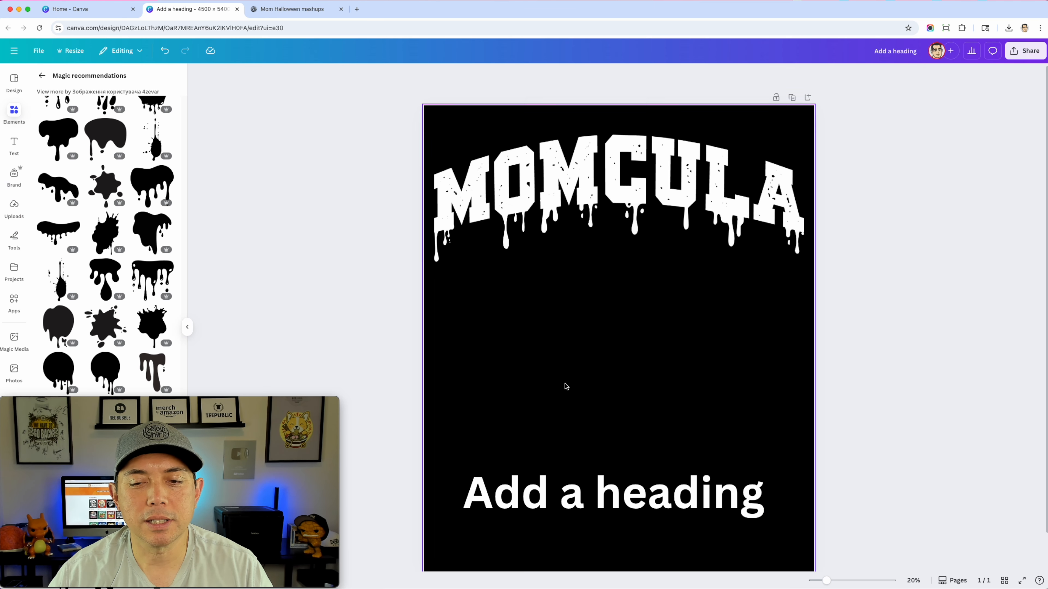
triple_click(581, 491)
key(super+v)
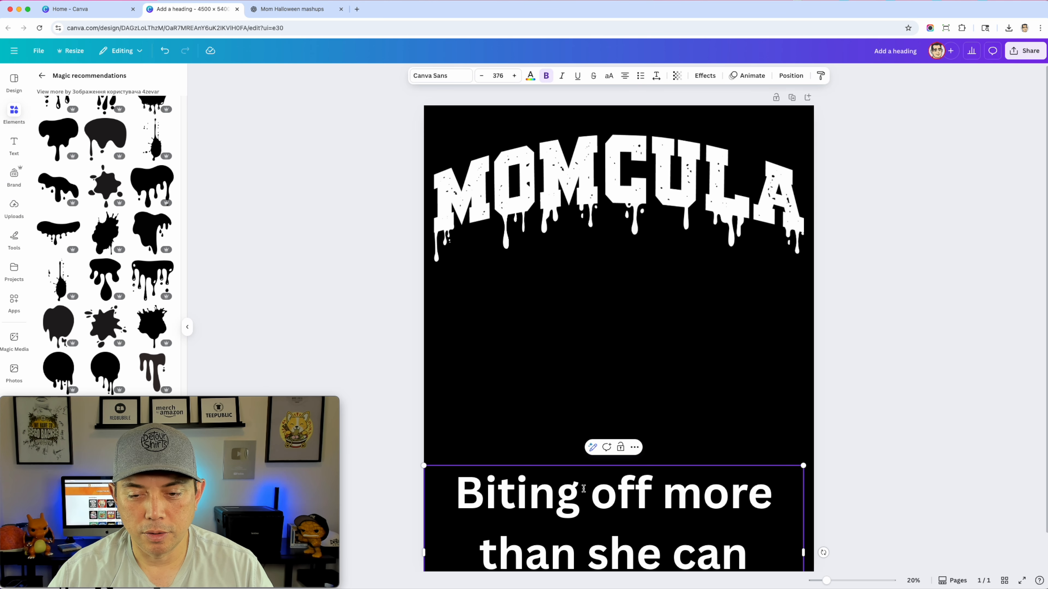
Shrink the phrase text to size 243 and move it to the middle of the design below MOMCULA
click(832, 451)
click(683, 504)
drag(684, 503, 693, 384)
drag(808, 514, 674, 451)
double_click(584, 402)
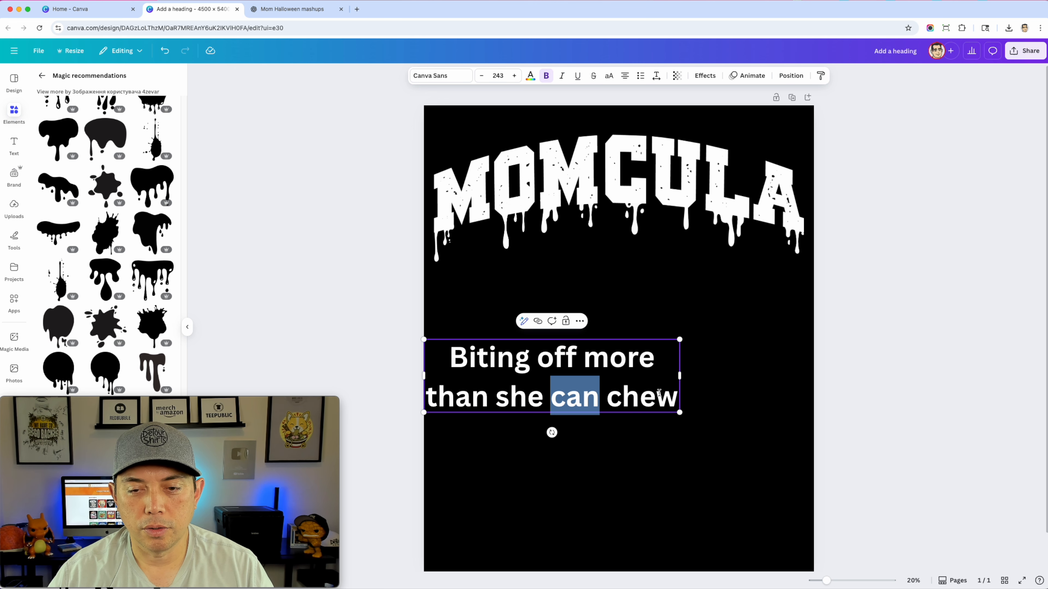
click(661, 340)
click(744, 339)
click(616, 363)
drag(615, 363, 669, 350)
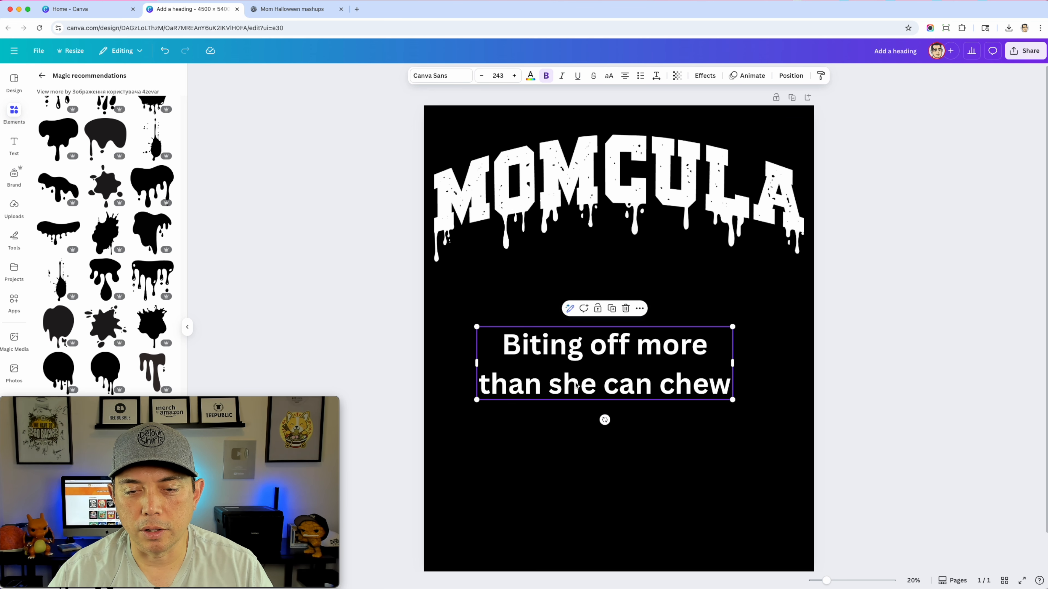
Break the phrase into two lines, "Biting off more" and "than she can chew"
click(550, 393)
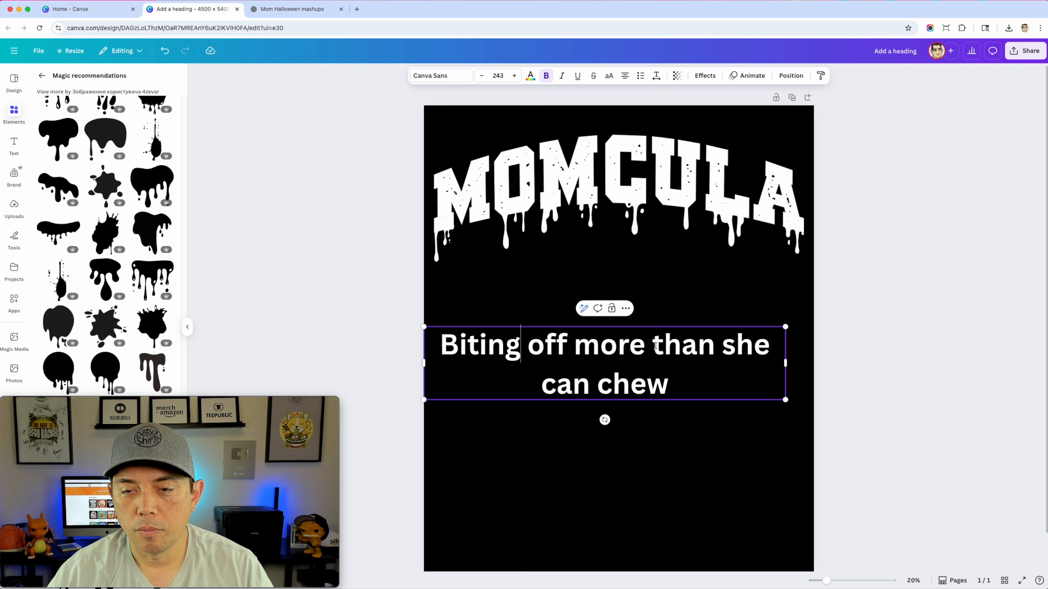
key(BackSpace)
key(Return)
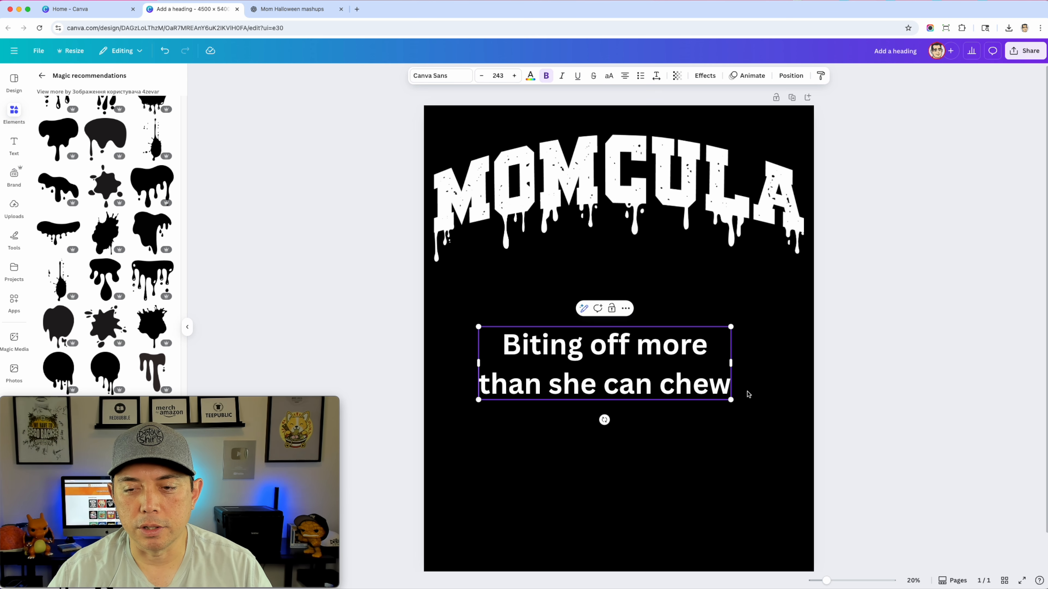
drag(725, 384, 911, 402)
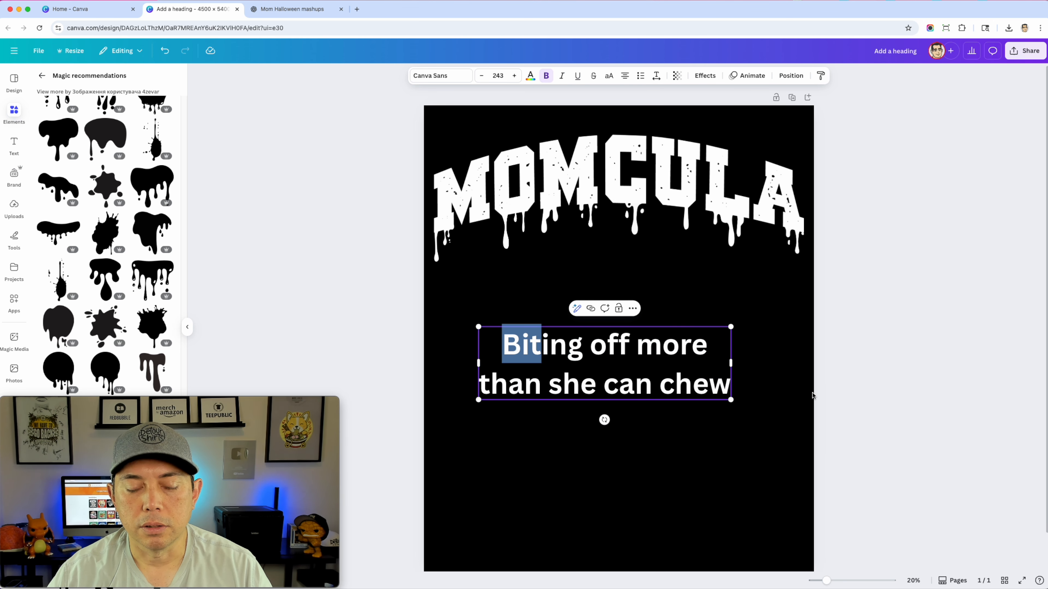
Select the entire phrase and search the fonts for "grunge"
key(super+a)
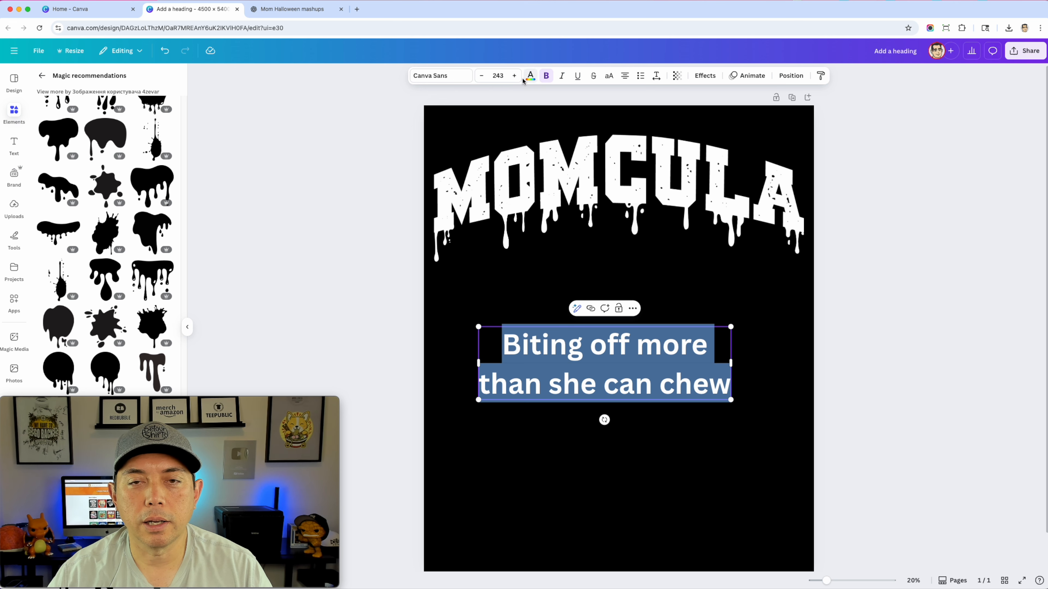
click(433, 76)
drag(256, 401, 970, 402)
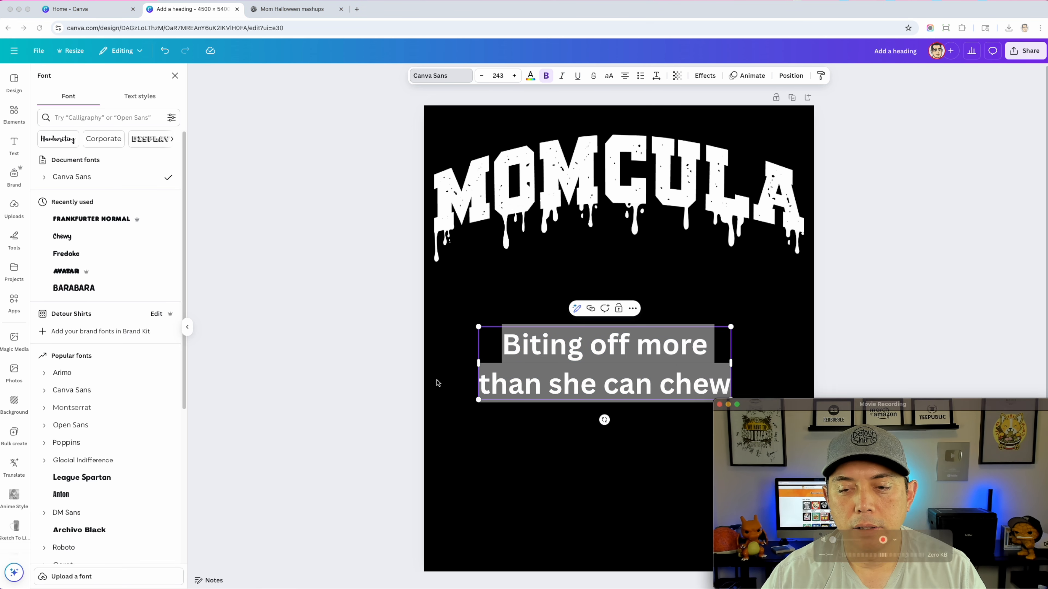
click(70, 117)
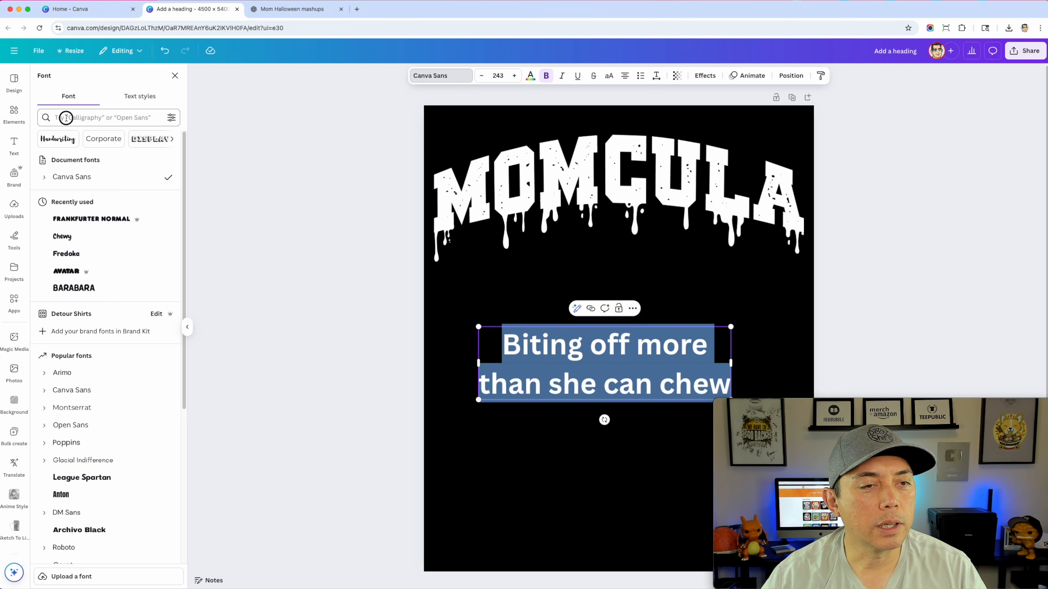
text(gerun)
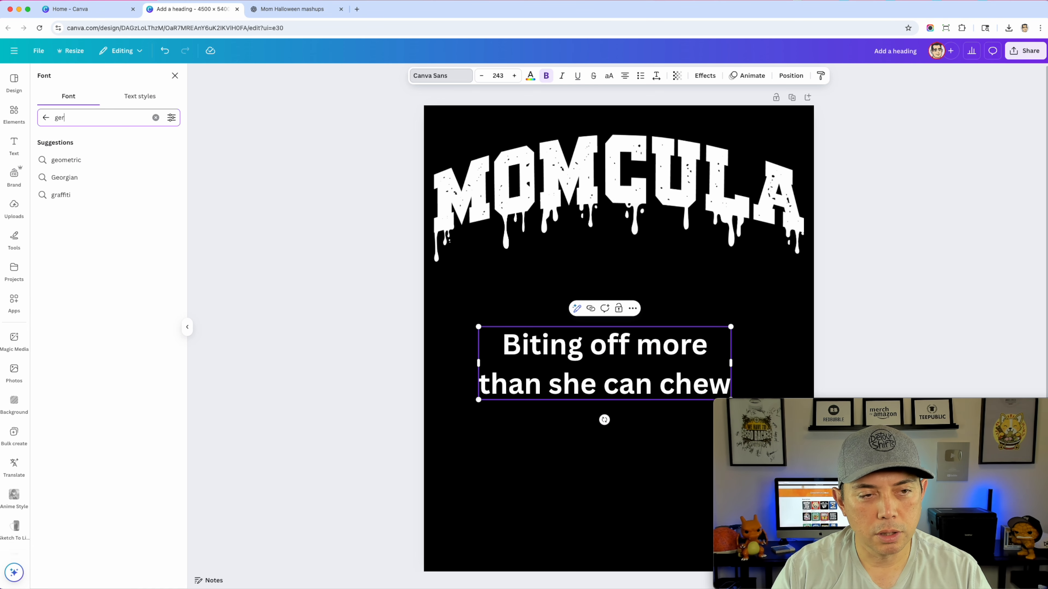
key(BackSpace)
key(BackSpace)
key(BackSpace)
key(BackSpace)
text(rung)
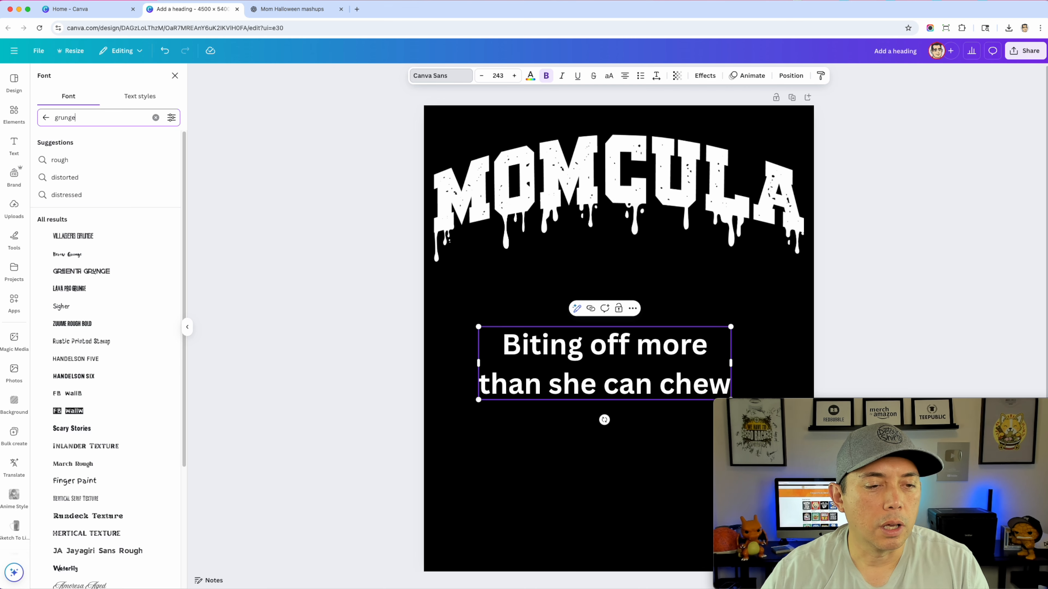
Try the Villagers Grunge and Intro Rust G Base2Line fonts on the phrase
click(74, 236)
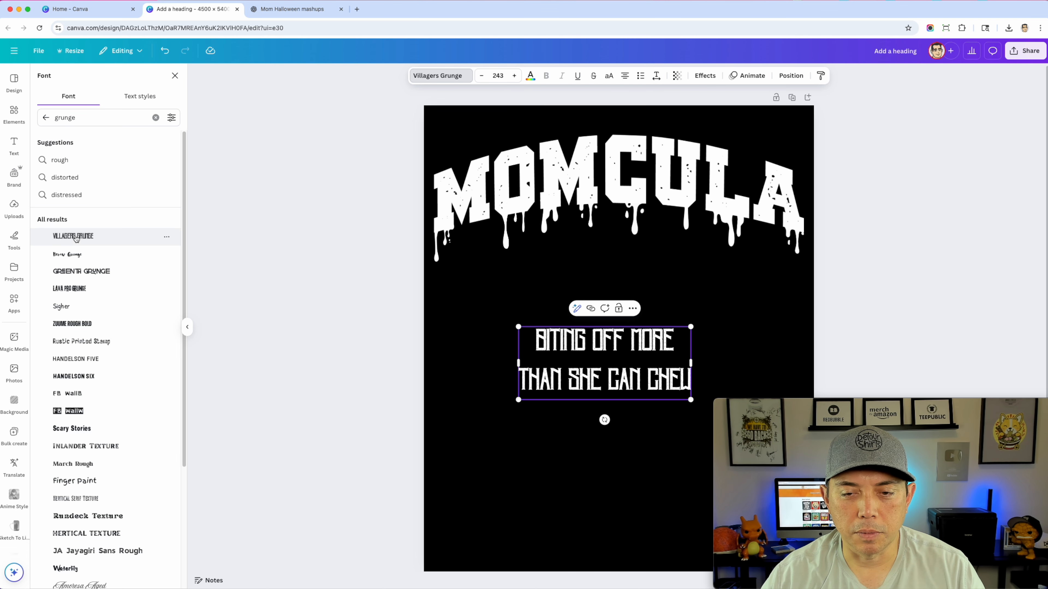
scroll(111, 433, down, 5)
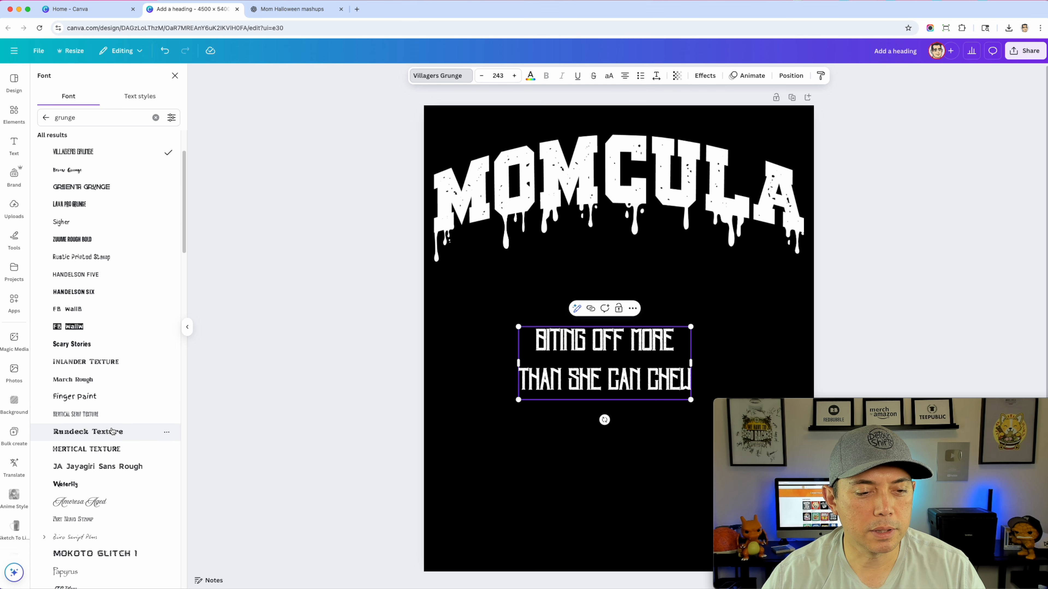
scroll(105, 474, down, 2)
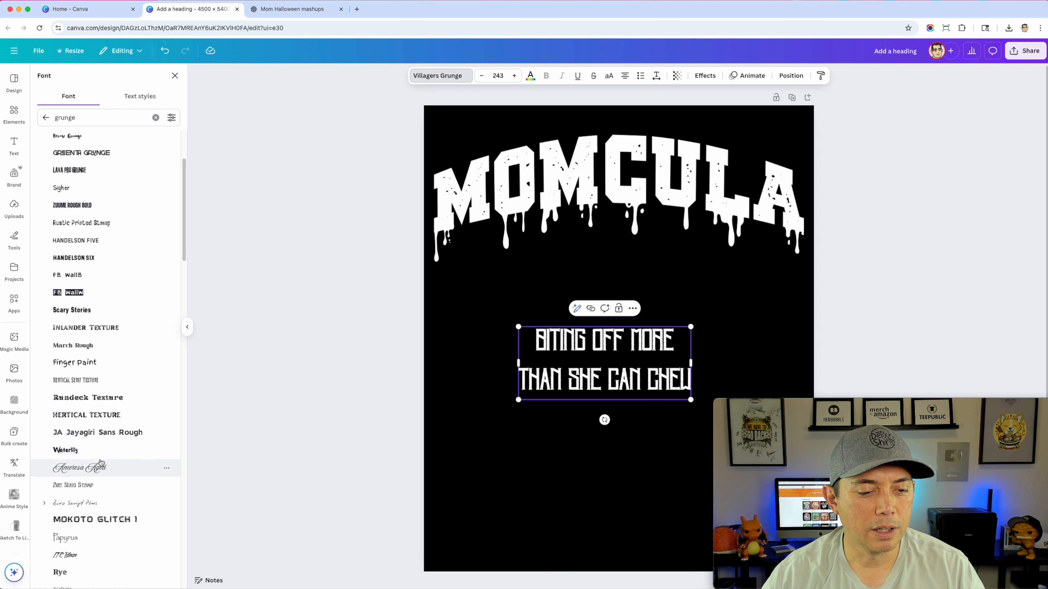
scroll(103, 509, down, 15)
click(98, 357)
Set the phrase's font to Jeepers from the grunge font results
scroll(109, 466, down, 4)
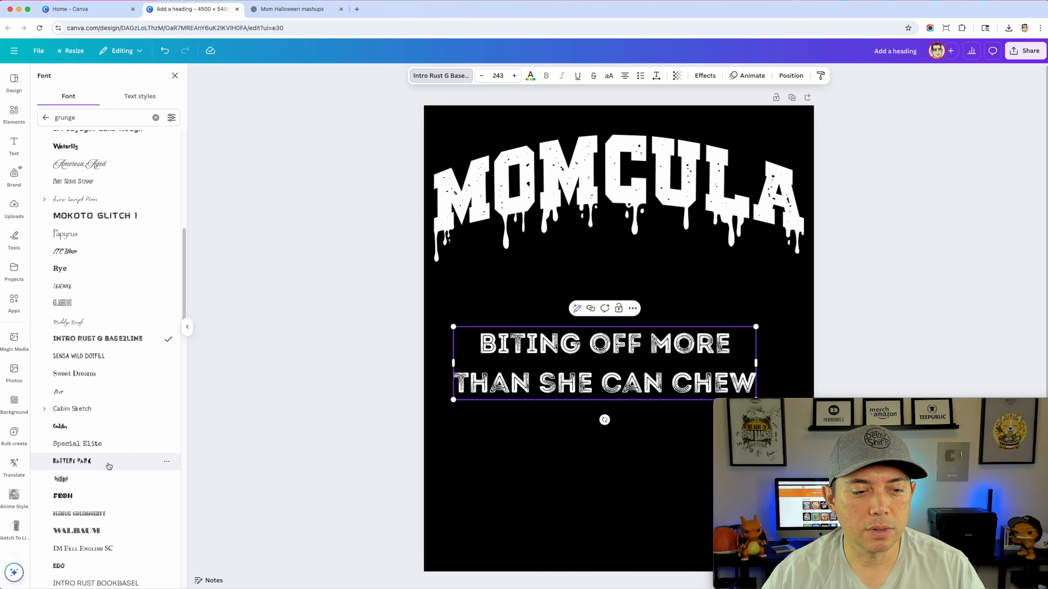
scroll(108, 466, down, 10)
scroll(108, 466, down, 2)
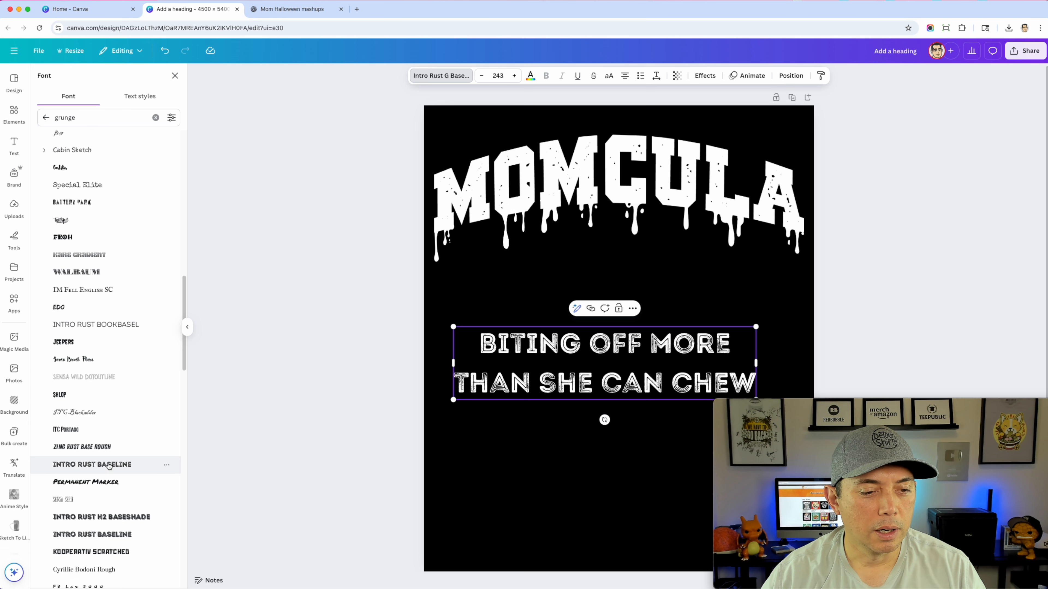
click(73, 339)
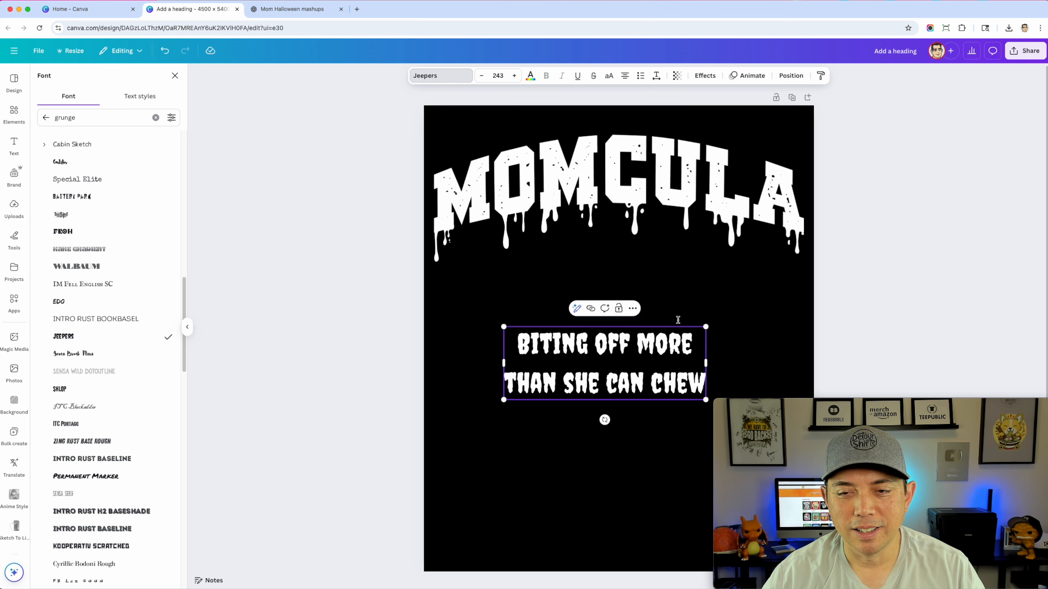
Enlarge the phrase to font size 331 and move it down to the lower part of the design
drag(712, 403, 778, 426)
drag(642, 403, 590, 350)
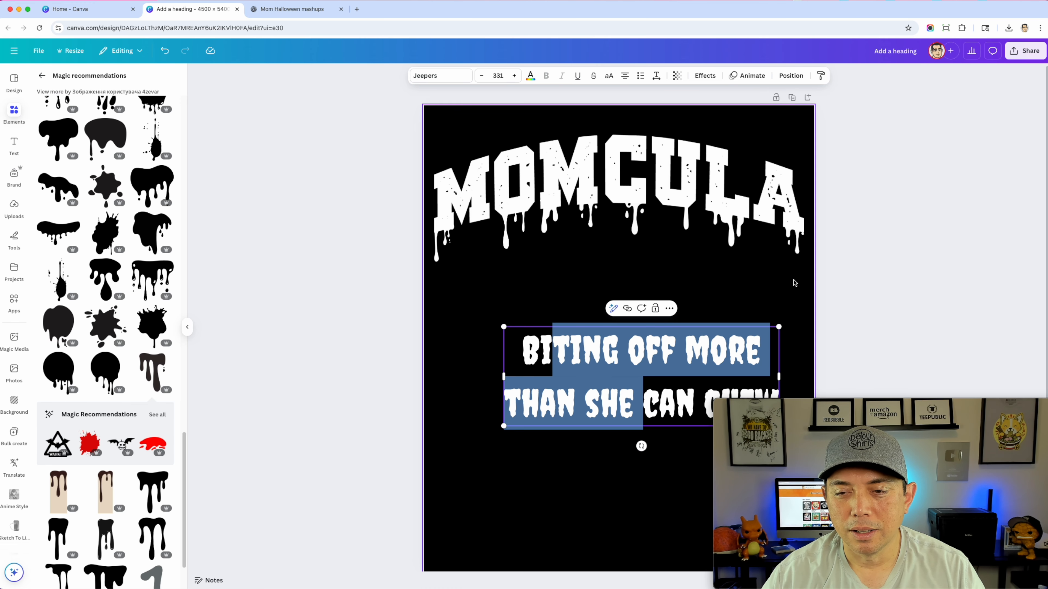
drag(657, 341, 639, 408)
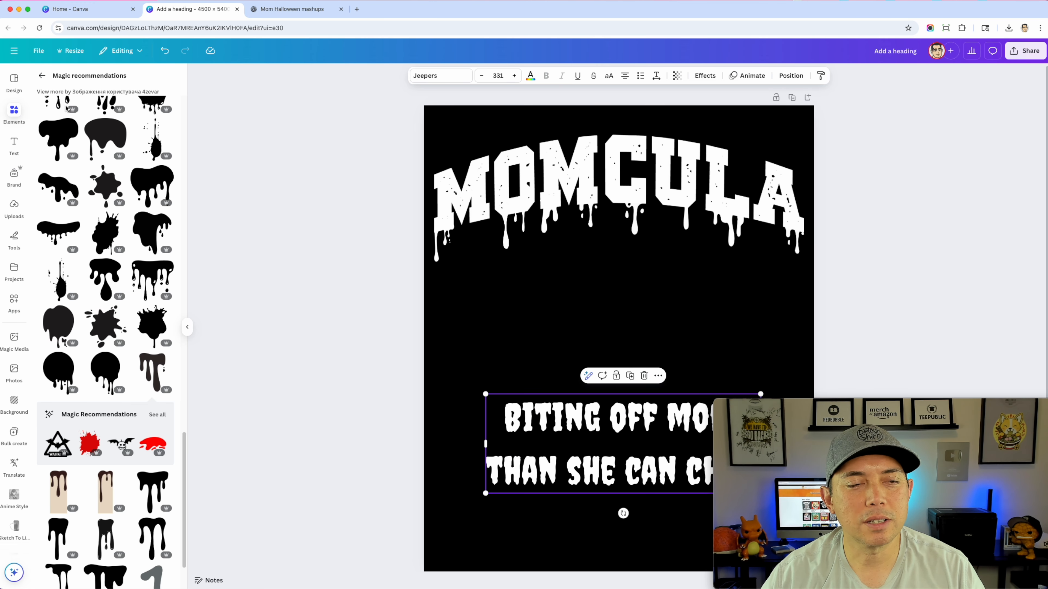
Replace the drip search with a graphics search for "dracula"
click(42, 75)
click(52, 79)
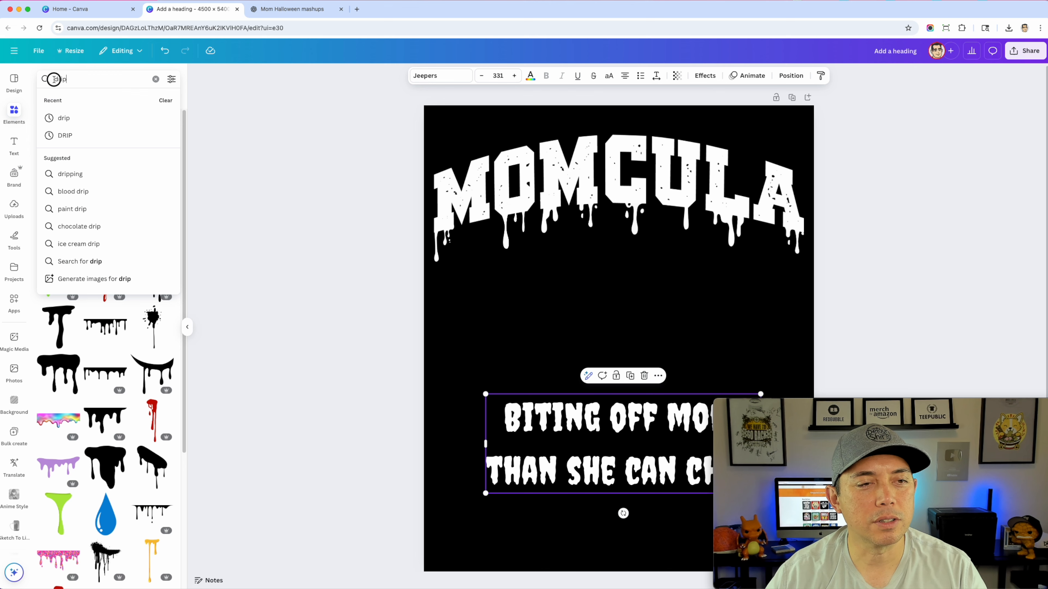
key(Return)
text(dracula)
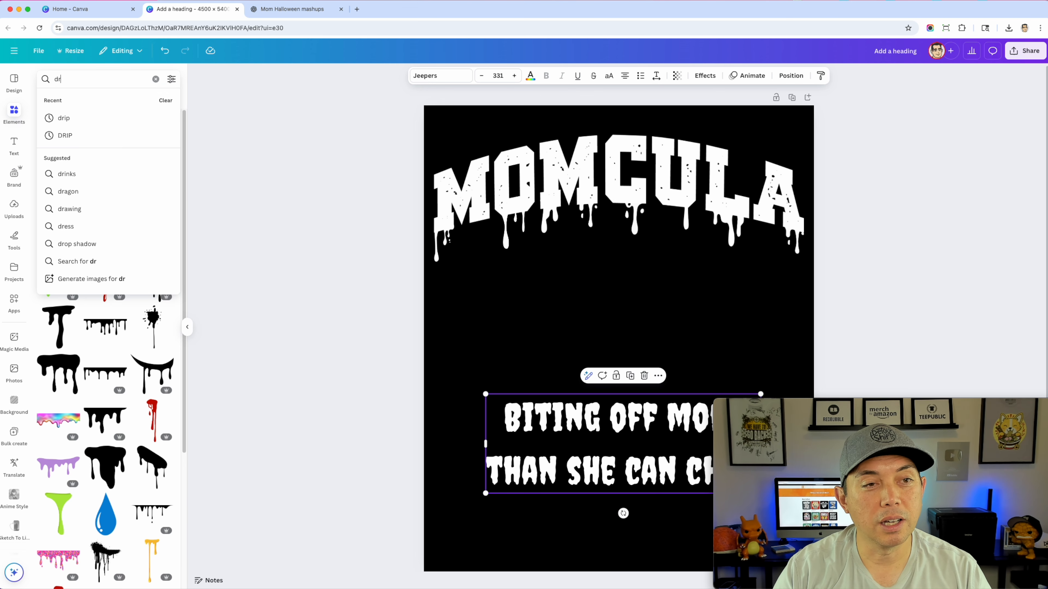
key(Return)
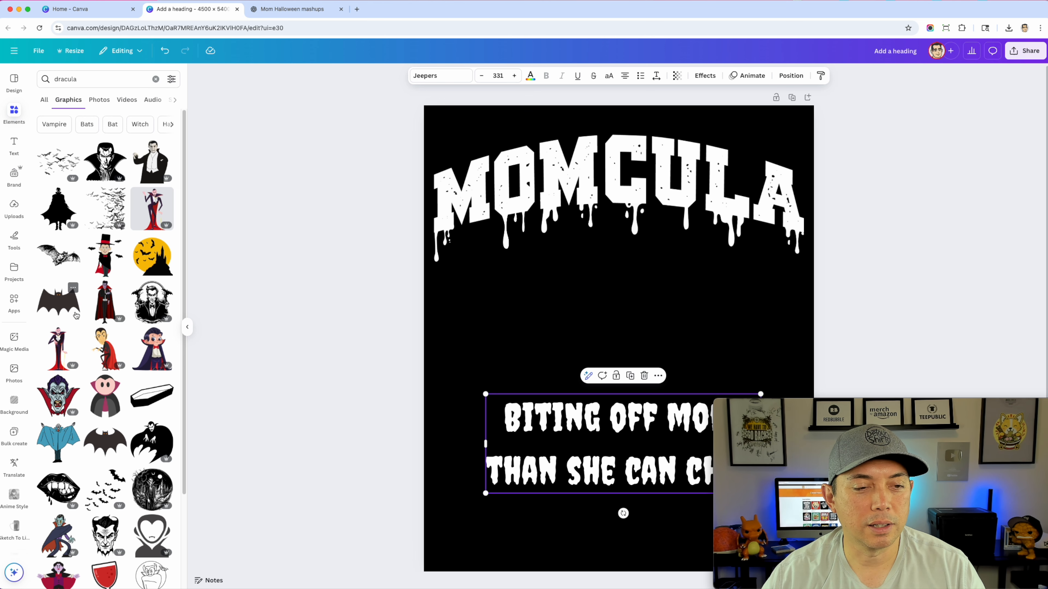
Try the black fanged-lips graphic between the MOMCULA lettering and the phrase, and delete it
scroll(78, 326, down, 1)
scroll(83, 397, down, 2)
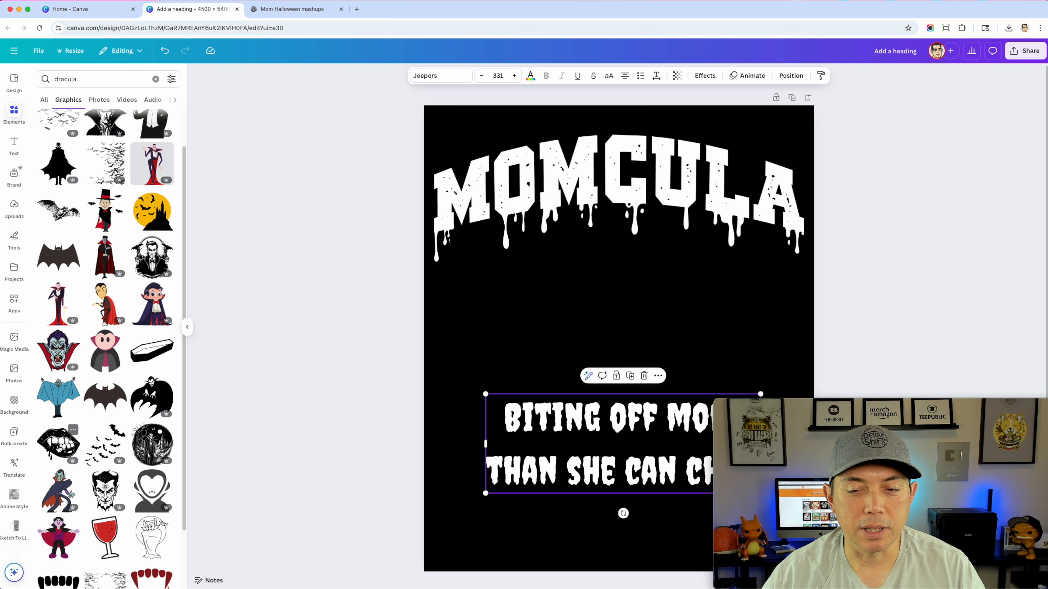
click(58, 443)
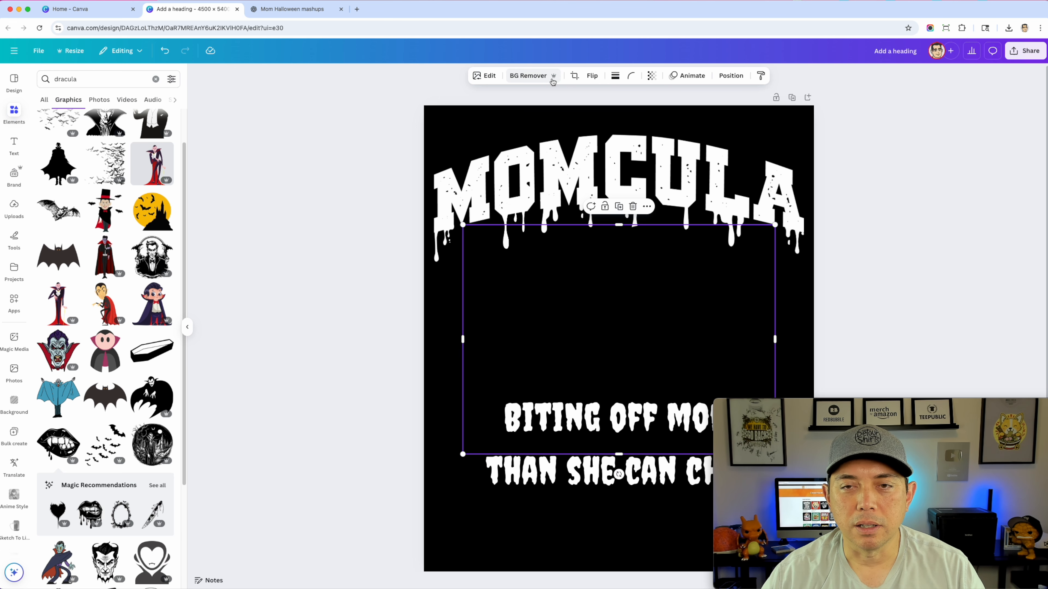
mouse_move(627, 293)
mouse_down()
mouse_move(614, 241)
mouse_move(619, 173)
mouse_move(627, 286)
mouse_up()
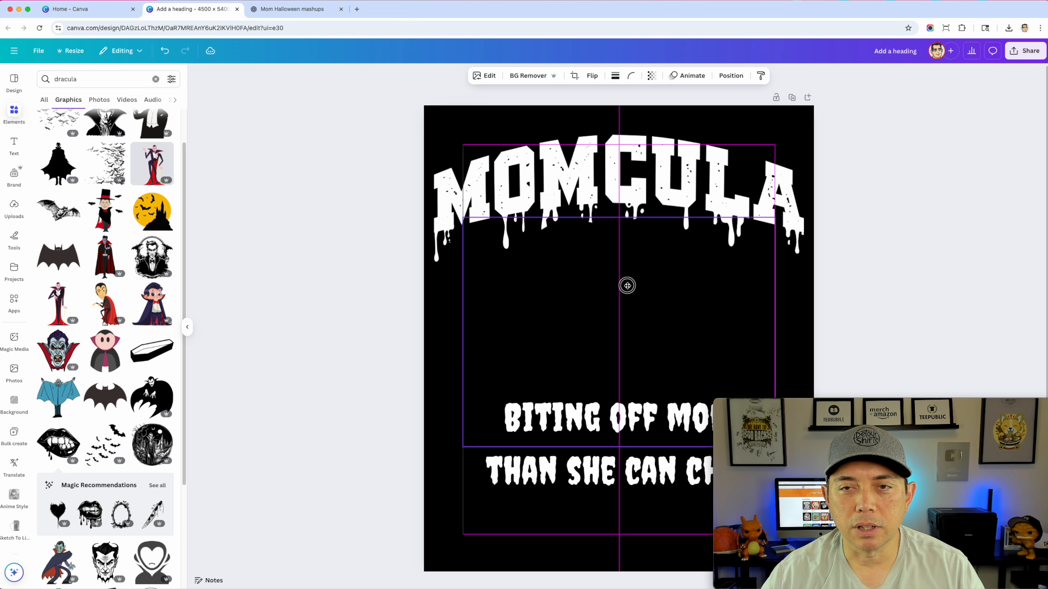
key(Delete)
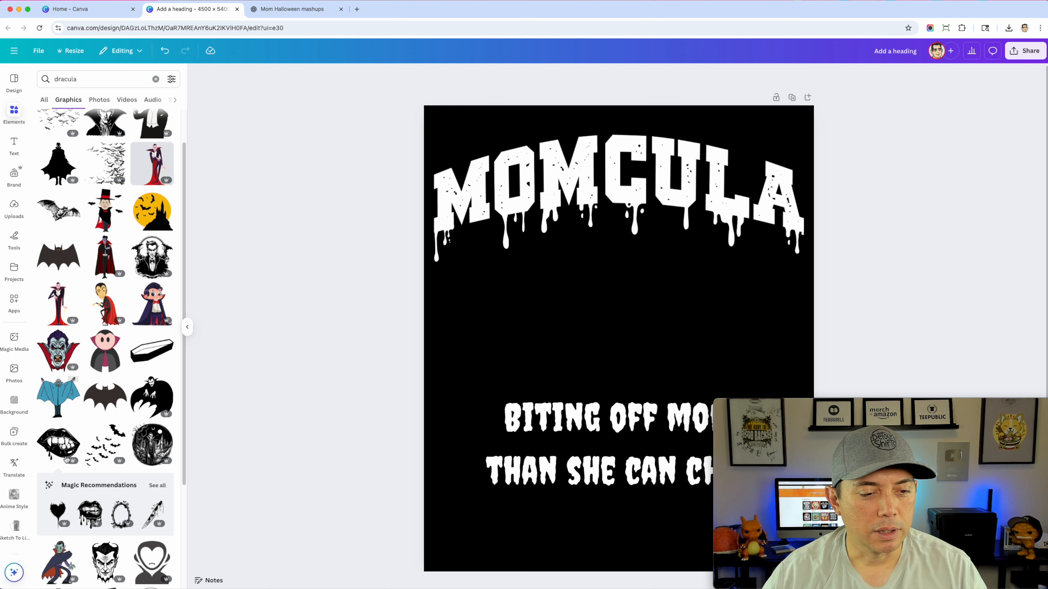
Try the upper-fangs graphic in white, enlarged between the MOMCULA lettering and the phrase, and delete it
scroll(121, 374, down, 3)
scroll(121, 373, down, 5)
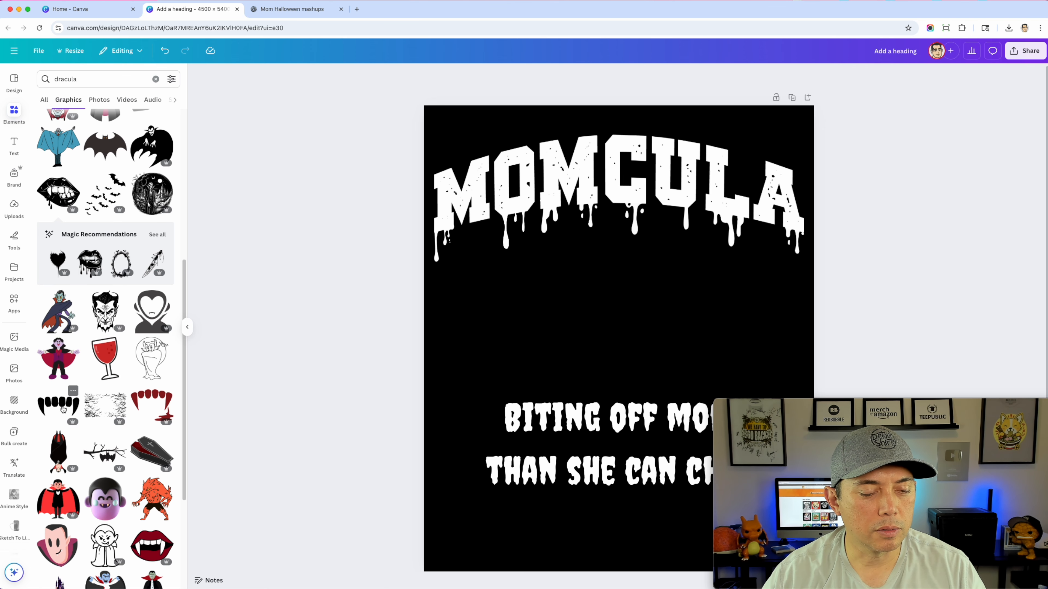
click(61, 406)
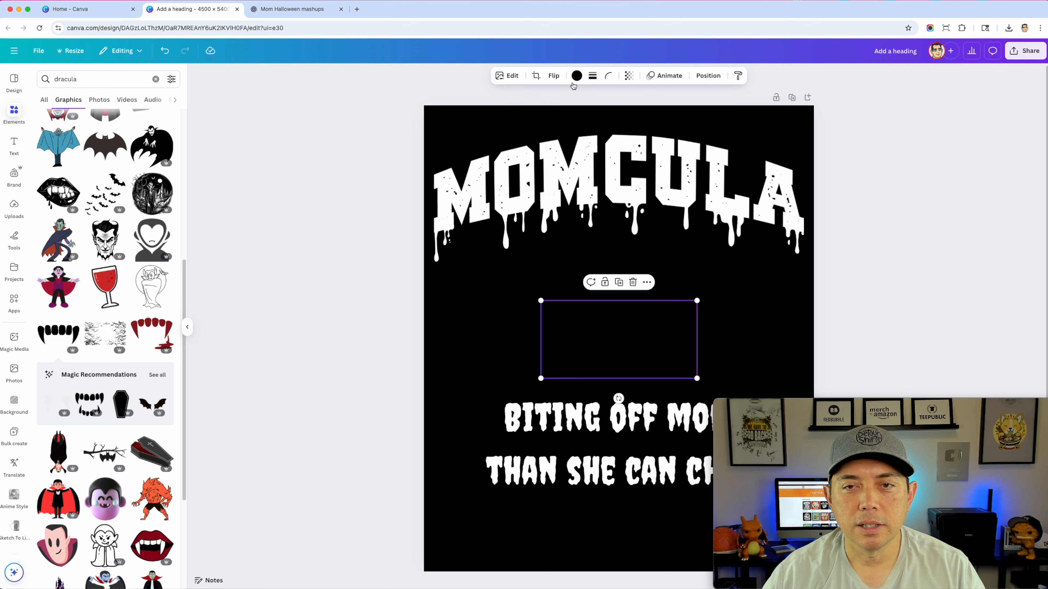
click(573, 81)
click(90, 142)
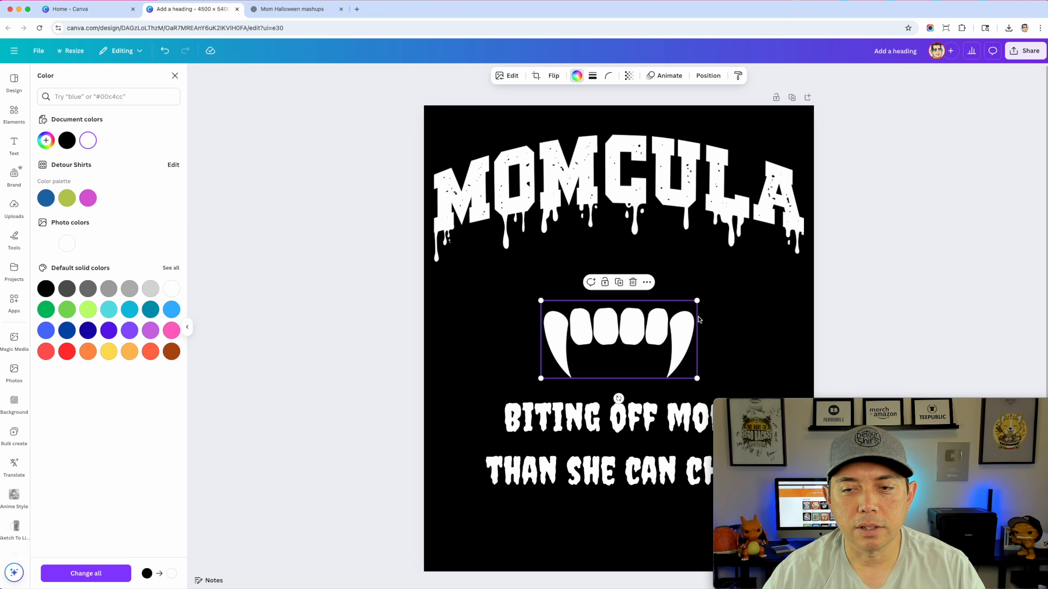
drag(697, 301, 795, 249)
drag(723, 286, 680, 270)
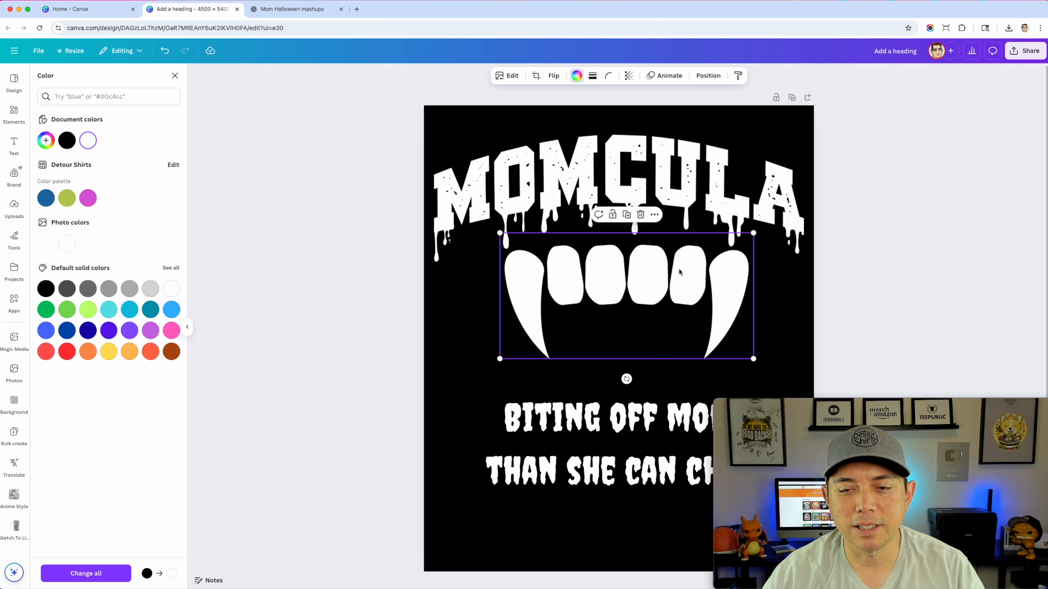
click(303, 202)
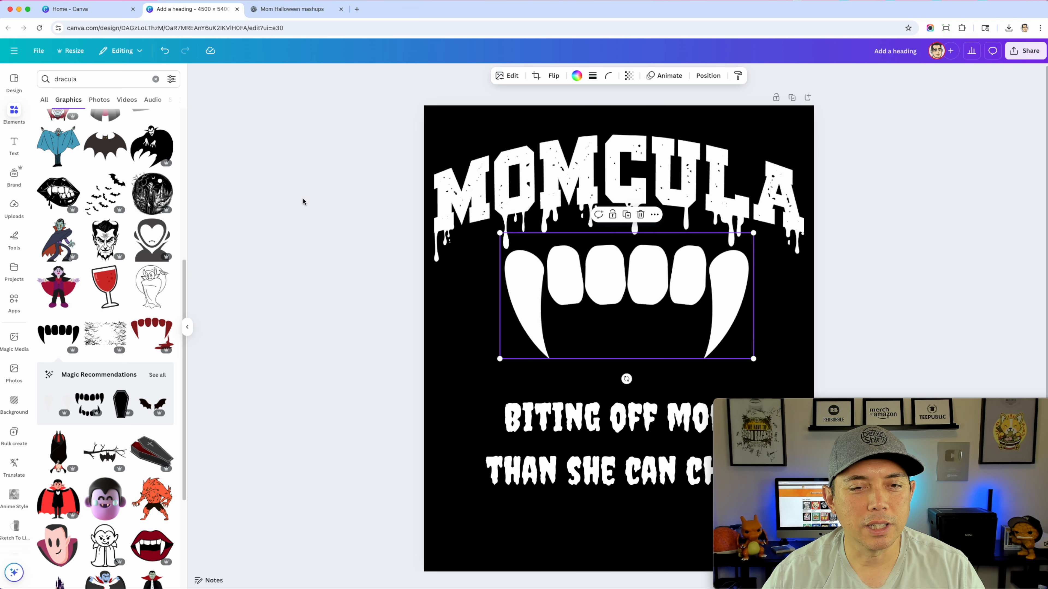
scroll(92, 382, down, 2)
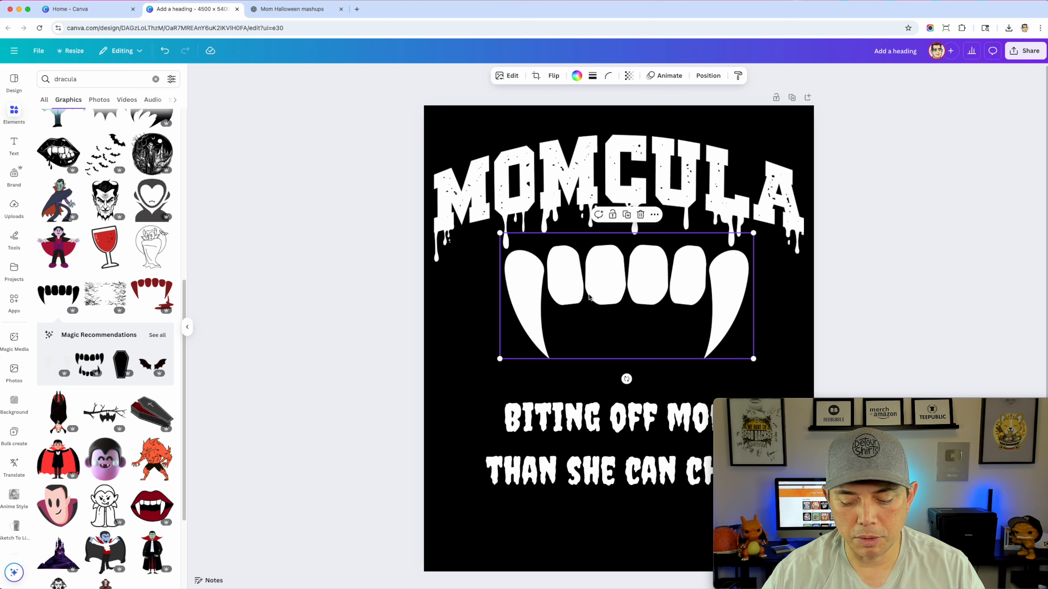
key(Delete)
Add the Vampire teeth silhouette graphic from the recommendations and recolor it white
click(96, 357)
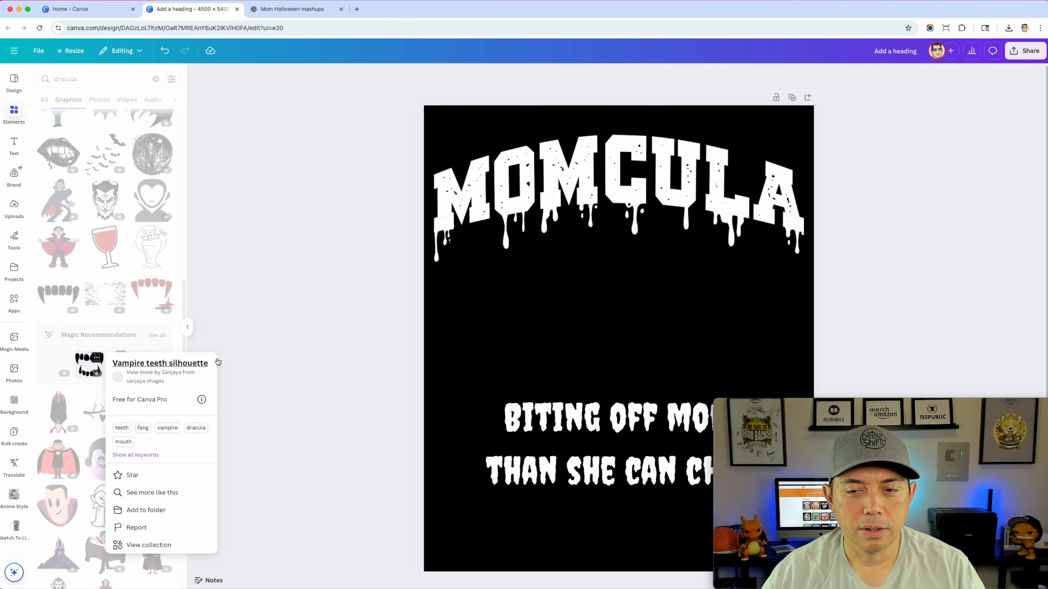
click(85, 371)
click(85, 371)
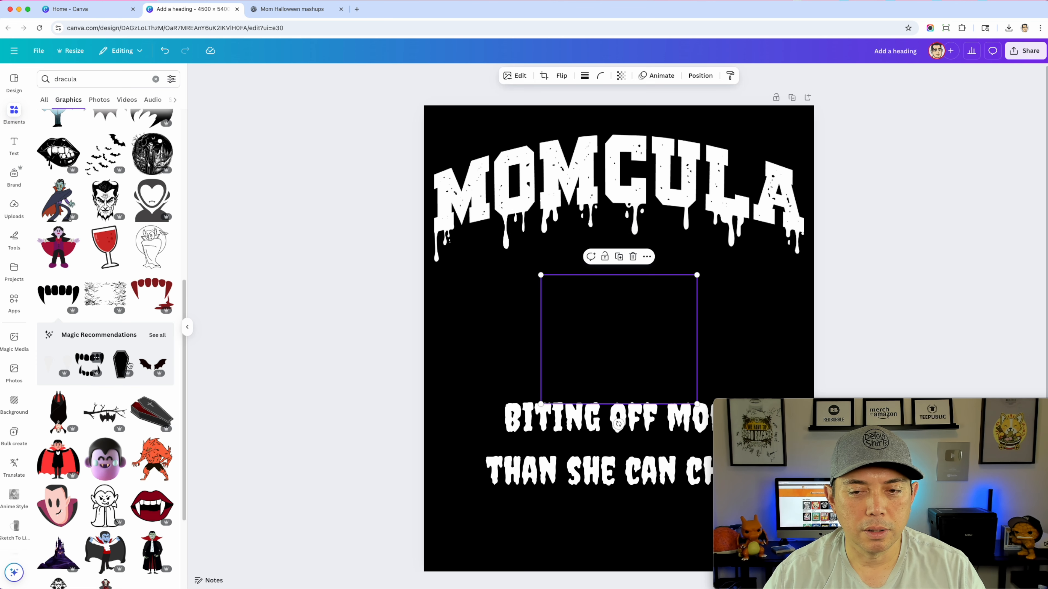
click(576, 76)
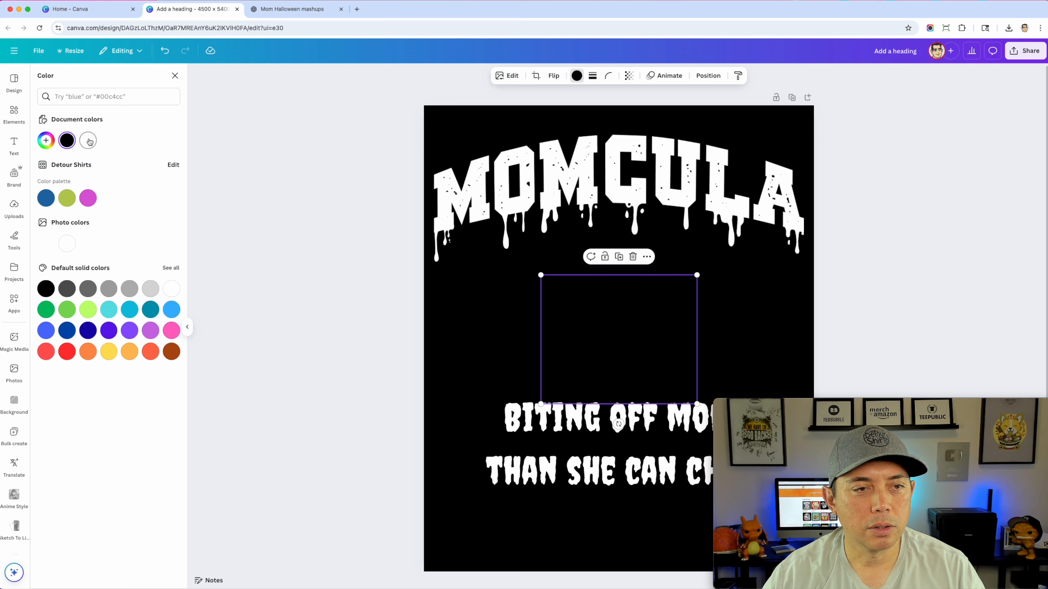
click(88, 141)
Move the teeth graphic up beneath the MOMCULA lettering and enlarge it to fill the space above the phrase
drag(703, 270, 703, 235)
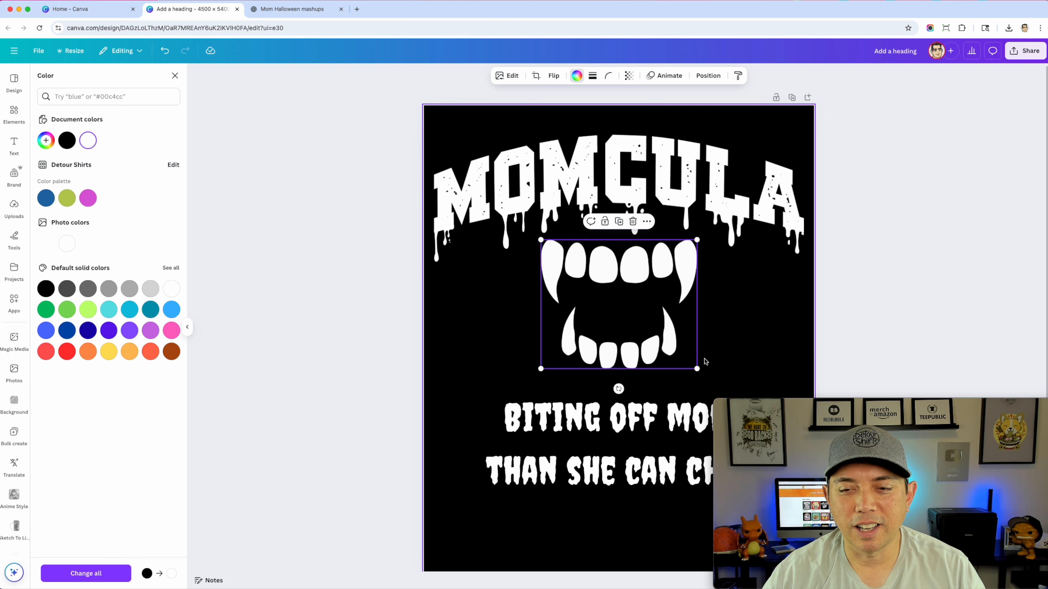
drag(697, 368, 732, 394)
drag(645, 303, 633, 297)
click(471, 364)
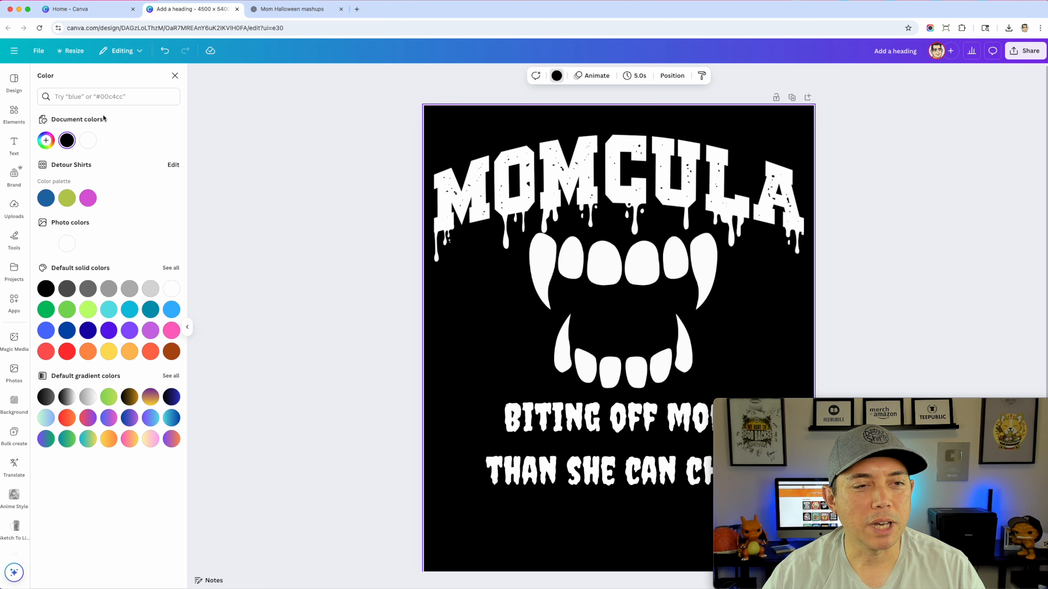
click(285, 235)
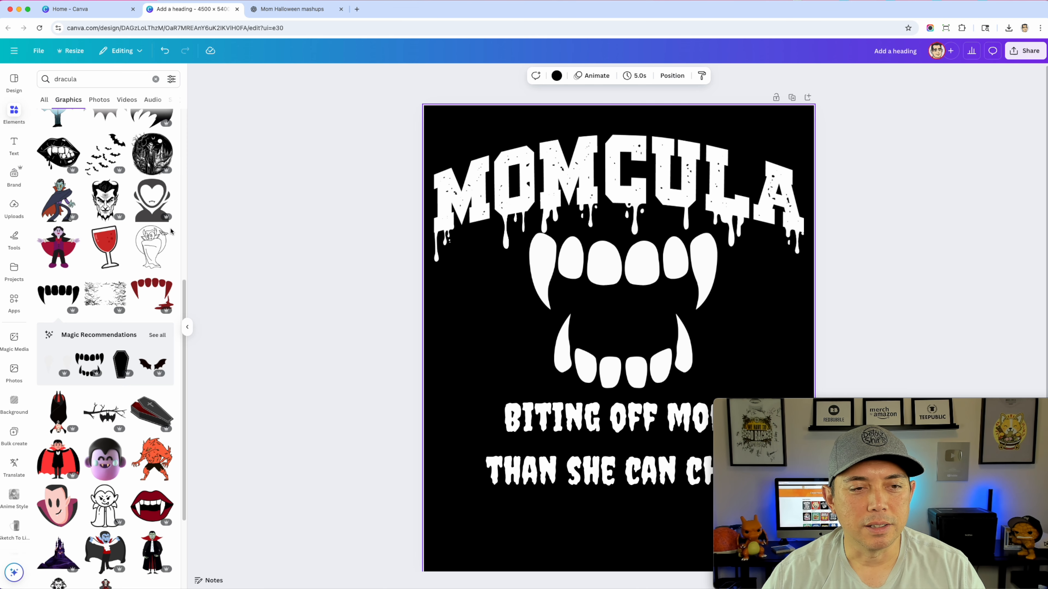
Look through more dracula graphics and replace the search with "bats"
scroll(116, 358, down, 7)
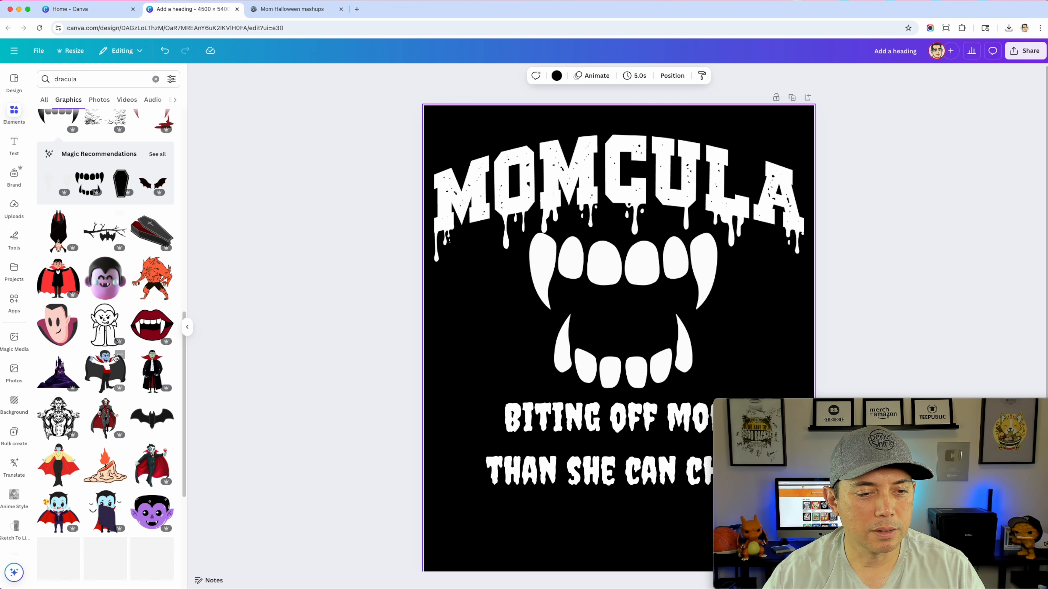
scroll(102, 383, down, 2)
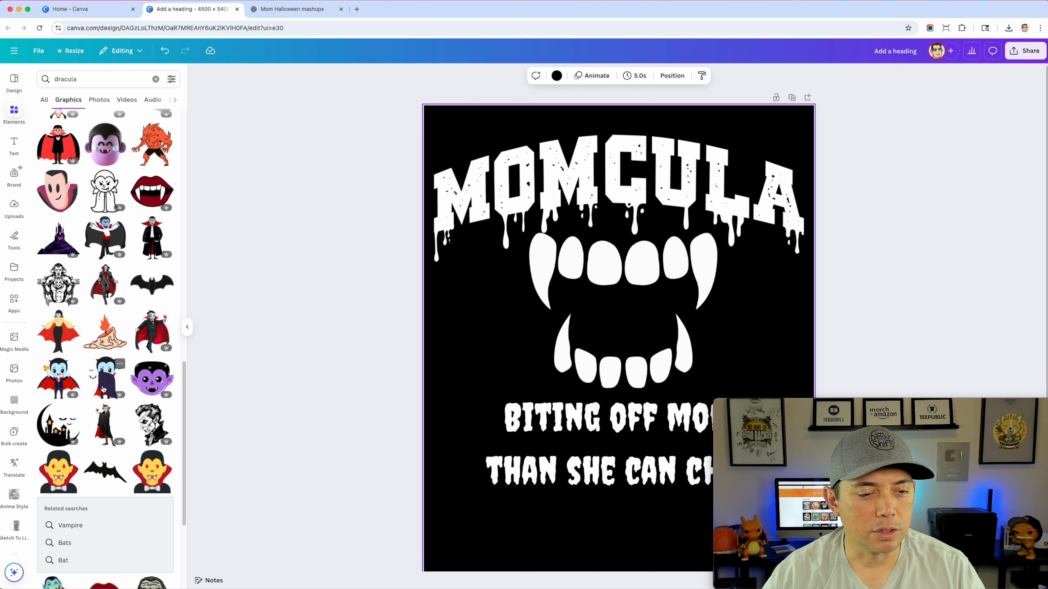
scroll(84, 213, up, 10)
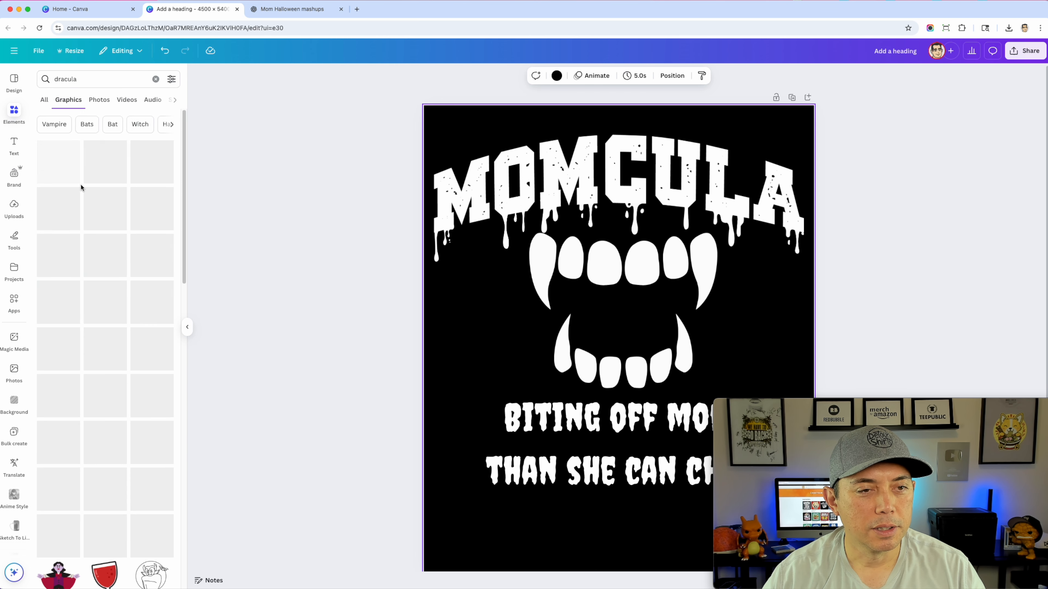
double_click(76, 78)
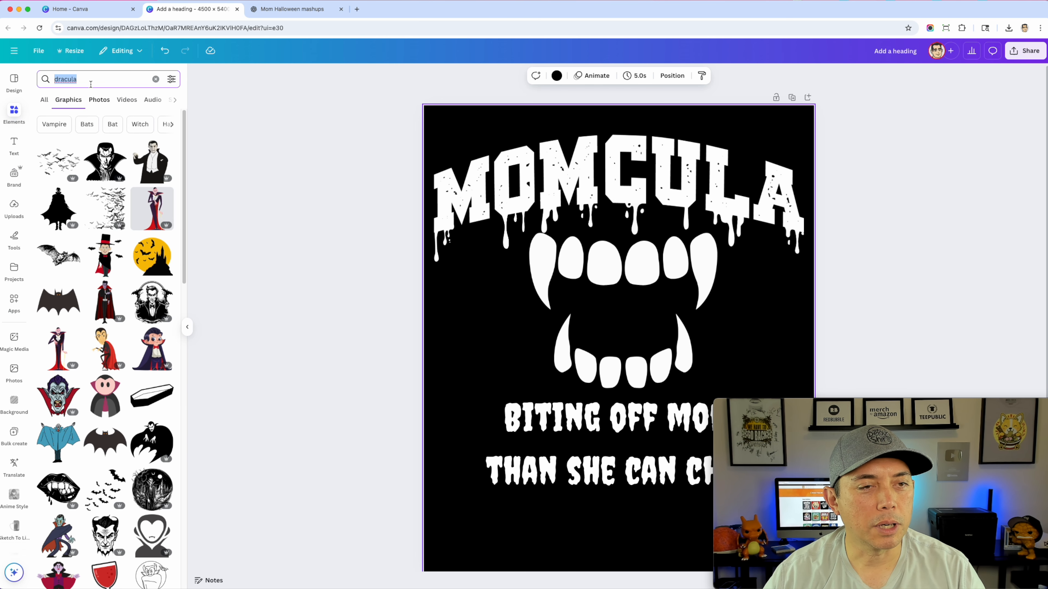
text(bats)
key(Return)
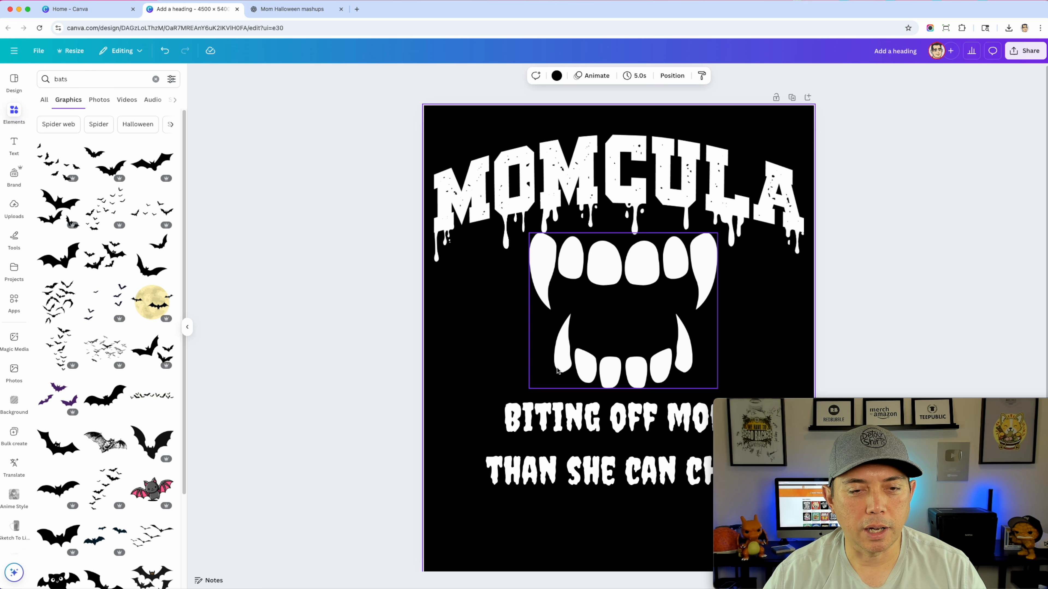
Add the scattered bat-swarm graphic, recolor it white and shrink it to fit right of the teeth
click(101, 209)
click(577, 75)
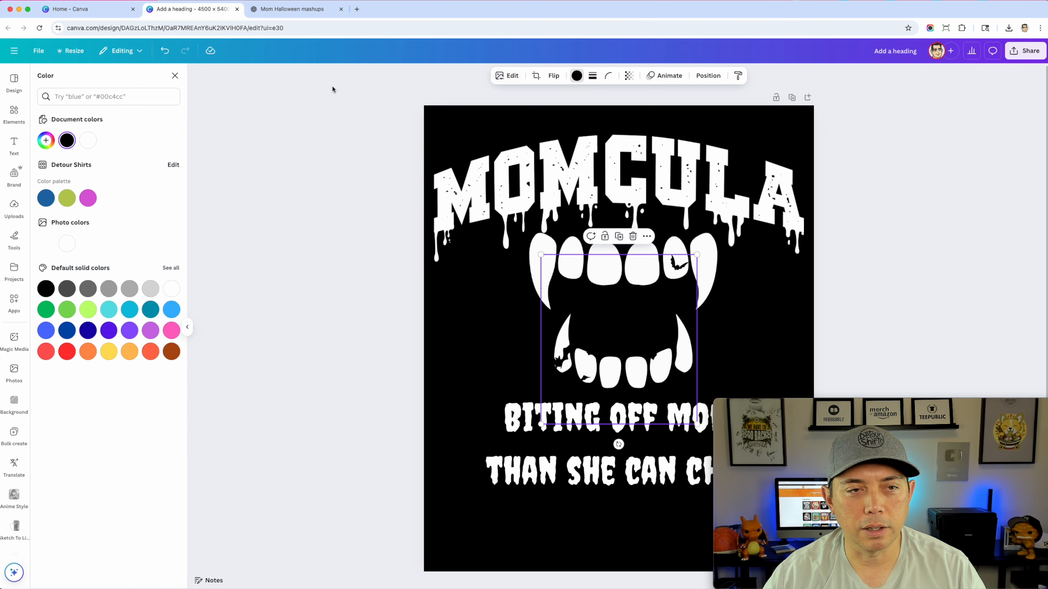
click(88, 140)
drag(641, 322, 775, 294)
drag(831, 227, 779, 274)
Place a horizontally flipped copy of the white bat swarm on the left side of the teeth
drag(747, 317, 519, 284)
click(558, 77)
click(538, 96)
click(506, 312)
drag(505, 311, 501, 310)
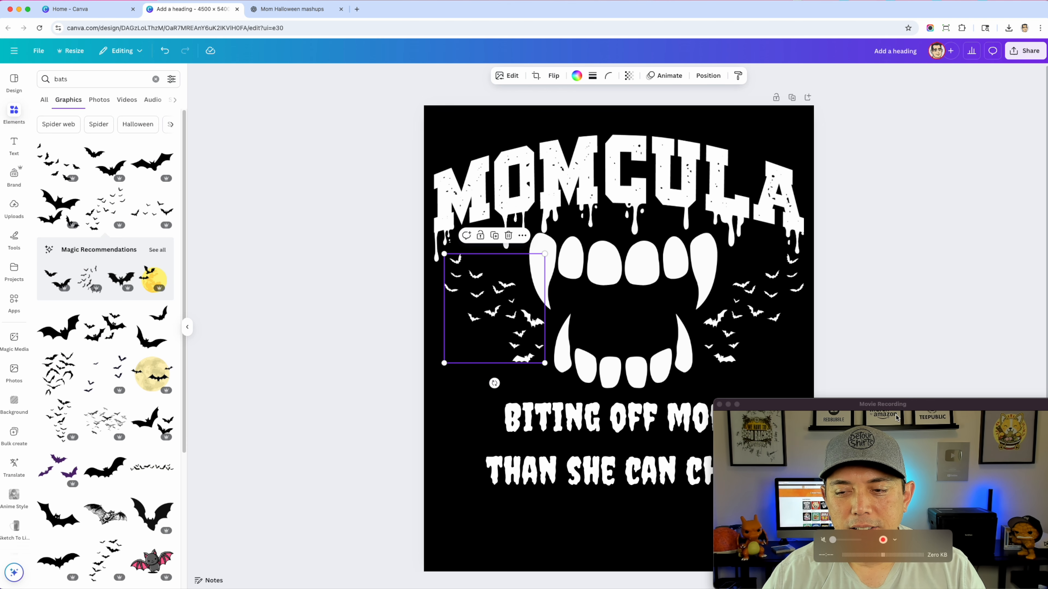
Nudge the "BITING OFF MORE THAN SHE CAN CHEW" phrase down and tighten its line spacing
drag(899, 394, 187, 389)
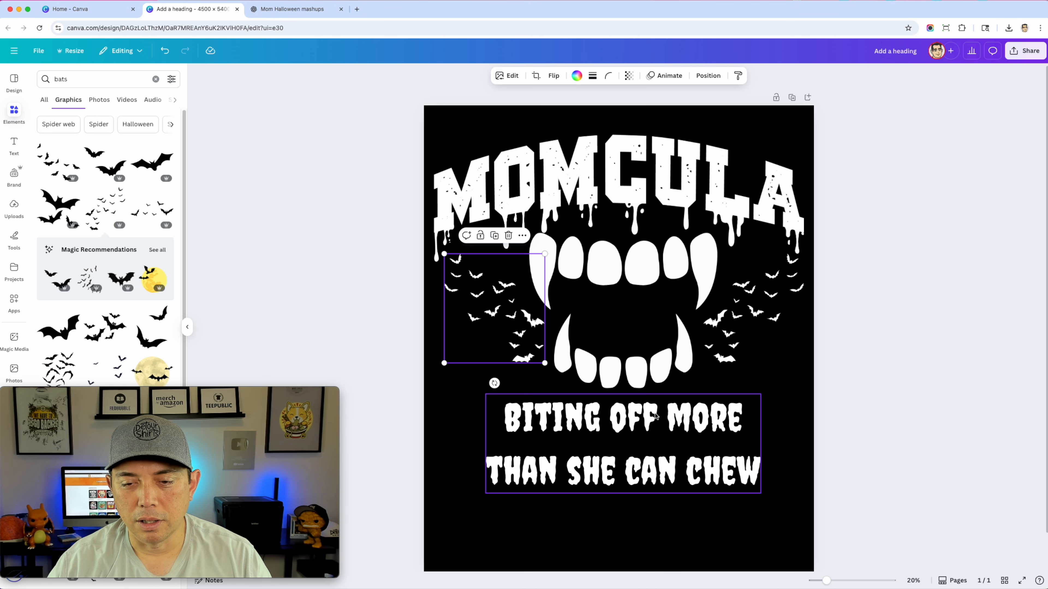
drag(655, 419, 653, 430)
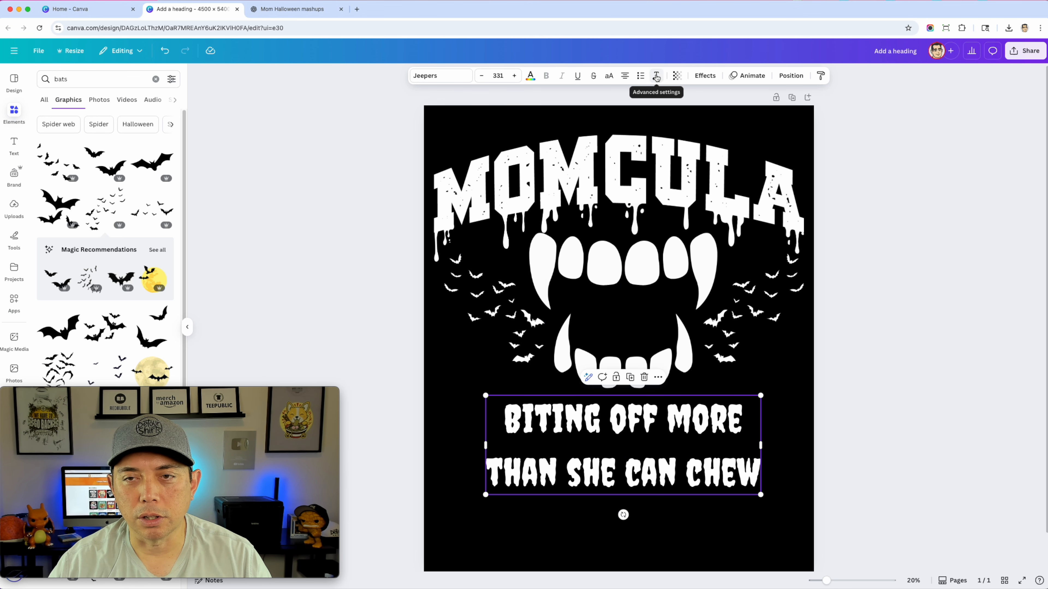
click(656, 77)
drag(642, 142, 624, 141)
click(911, 275)
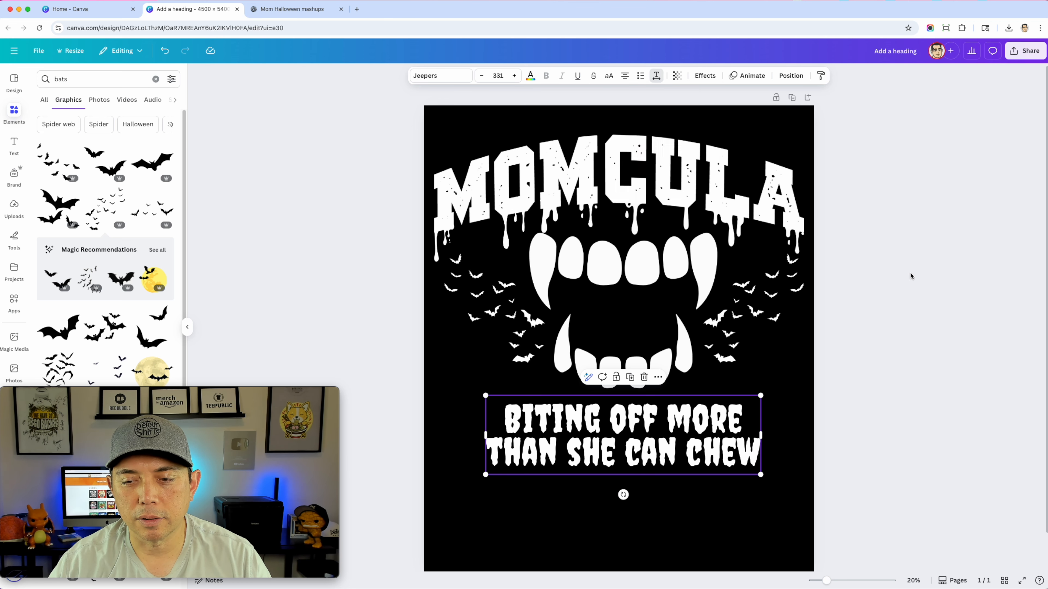
Enlarge the phrase to font size 394 and reposition it just under the teeth
drag(761, 396, 808, 382)
drag(716, 412, 688, 425)
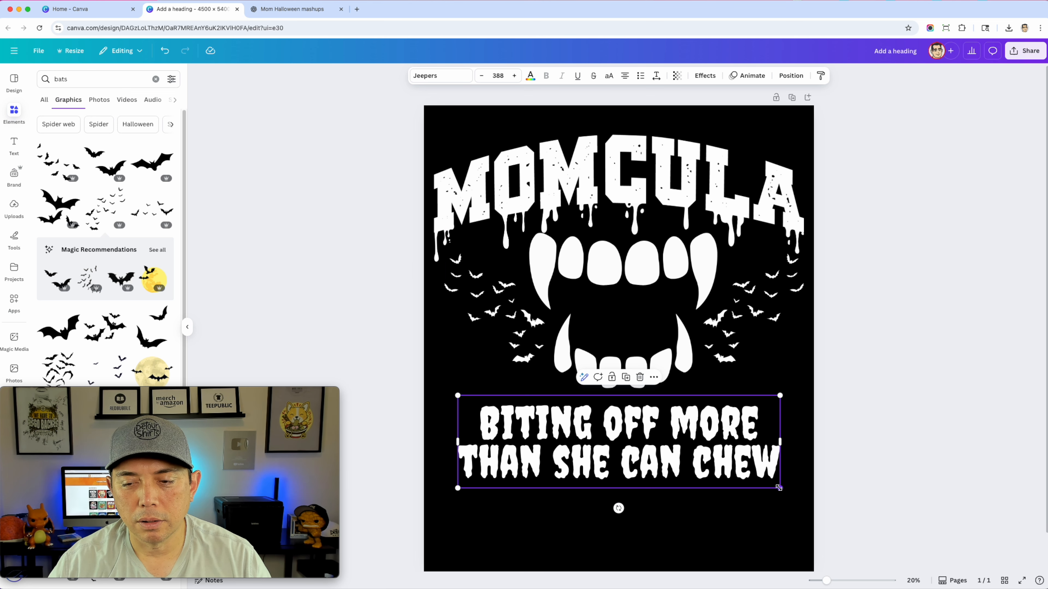
drag(778, 488, 783, 491)
drag(629, 423, 638, 419)
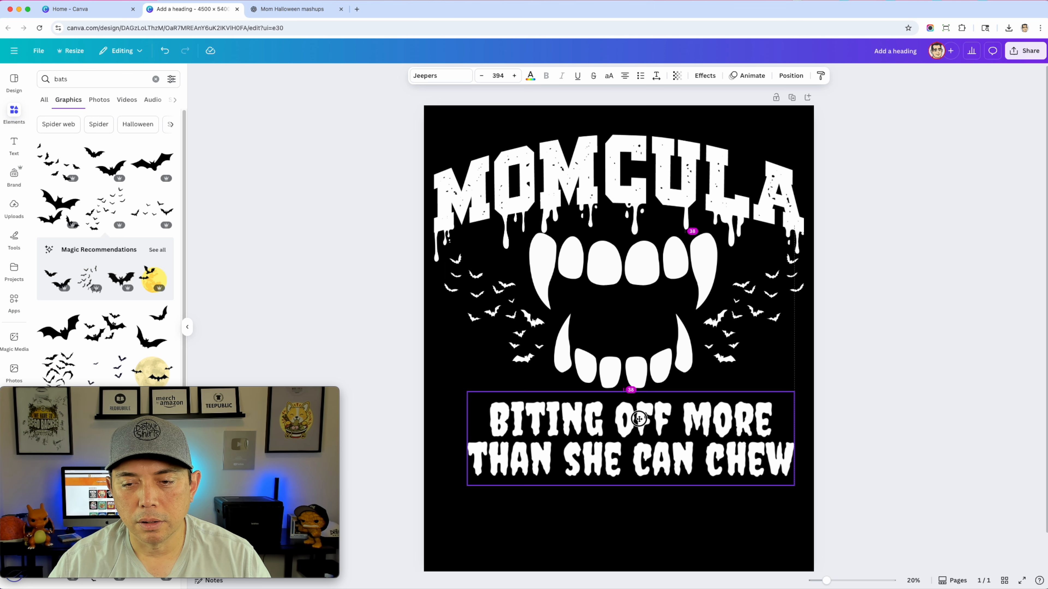
click(859, 252)
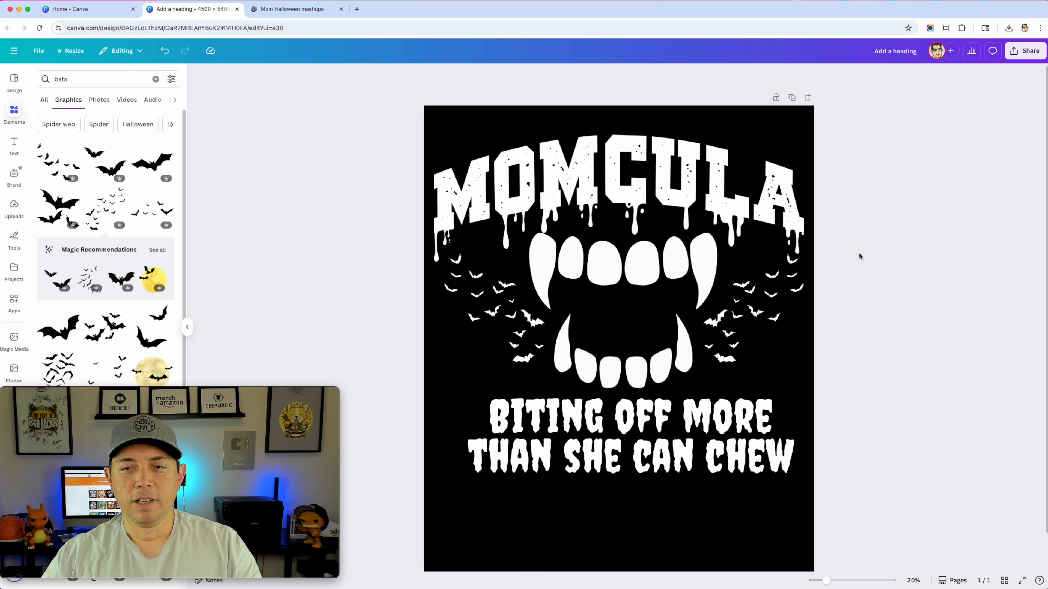
Lower the teeth graphic and the phrase slightly and center both horizontally in the design
drag(612, 273, 616, 281)
drag(692, 444, 691, 451)
click(894, 354)
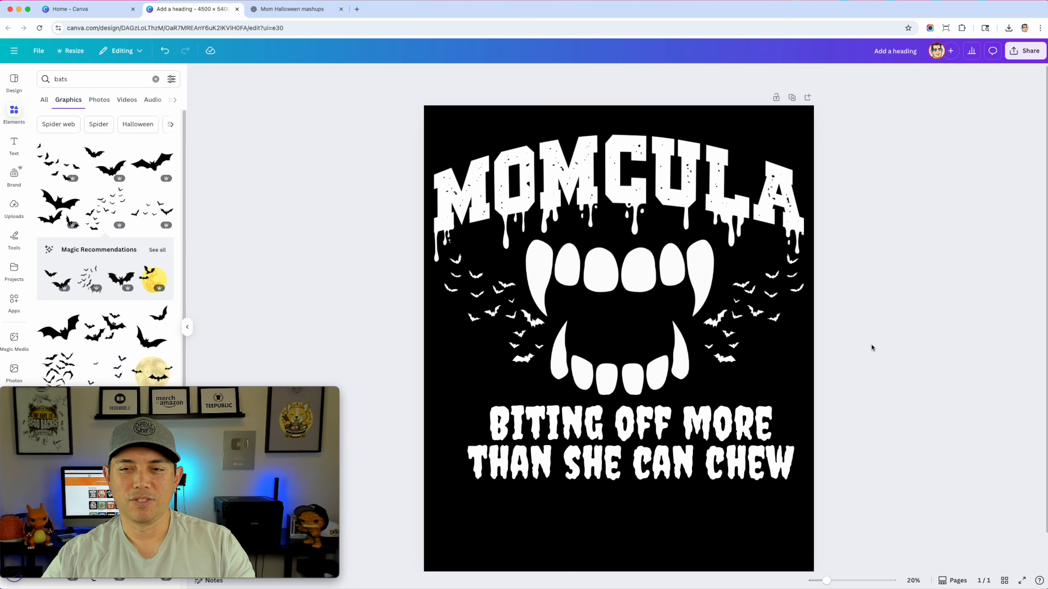
click(719, 422)
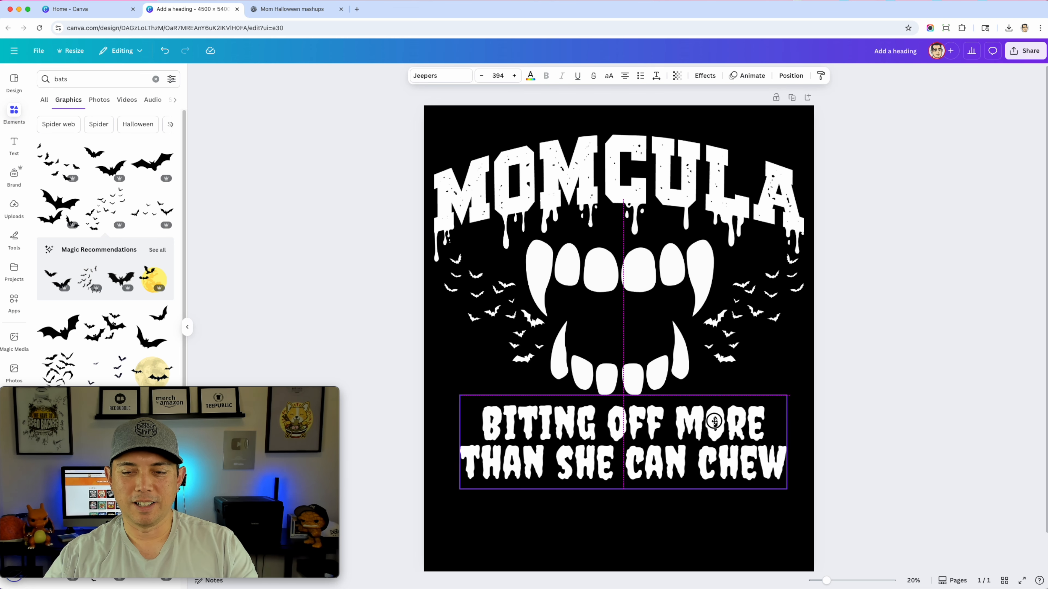
drag(719, 422, 707, 423)
key(Escape)
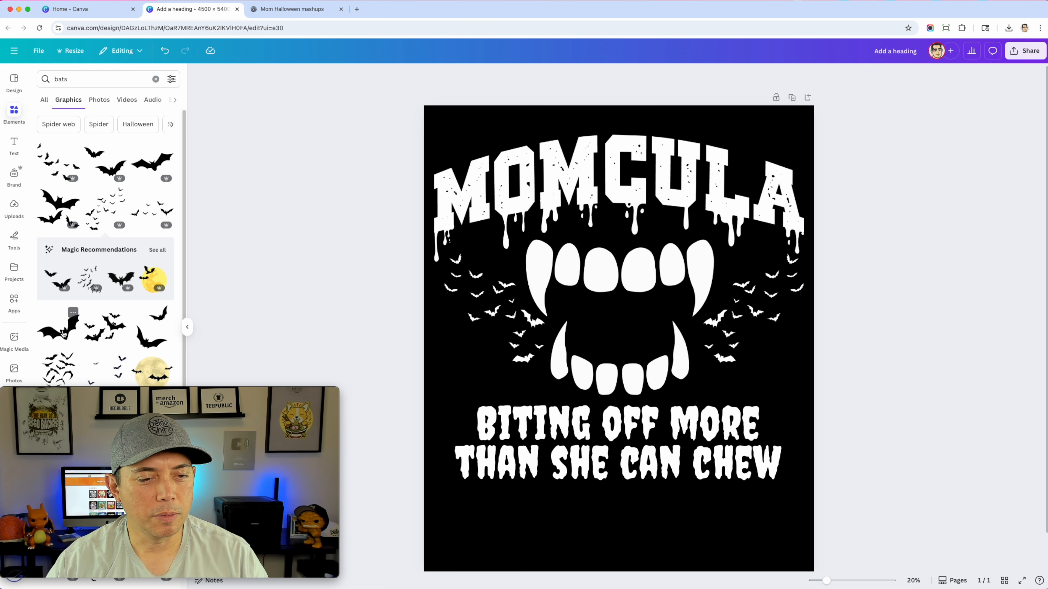
Try the single large bat graphic in white over the teeth and delete it
click(104, 309)
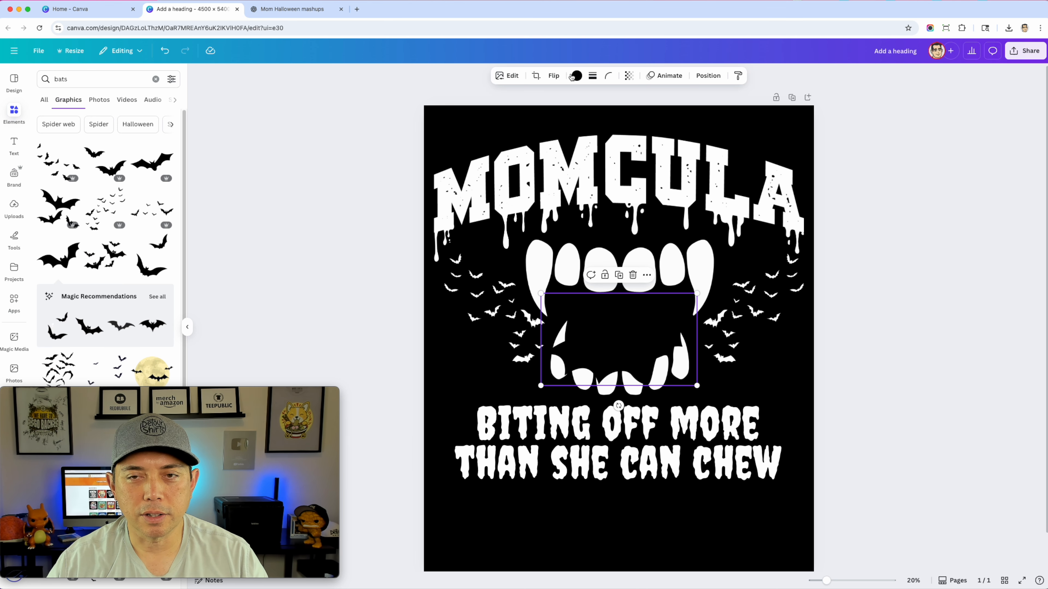
click(576, 76)
click(88, 141)
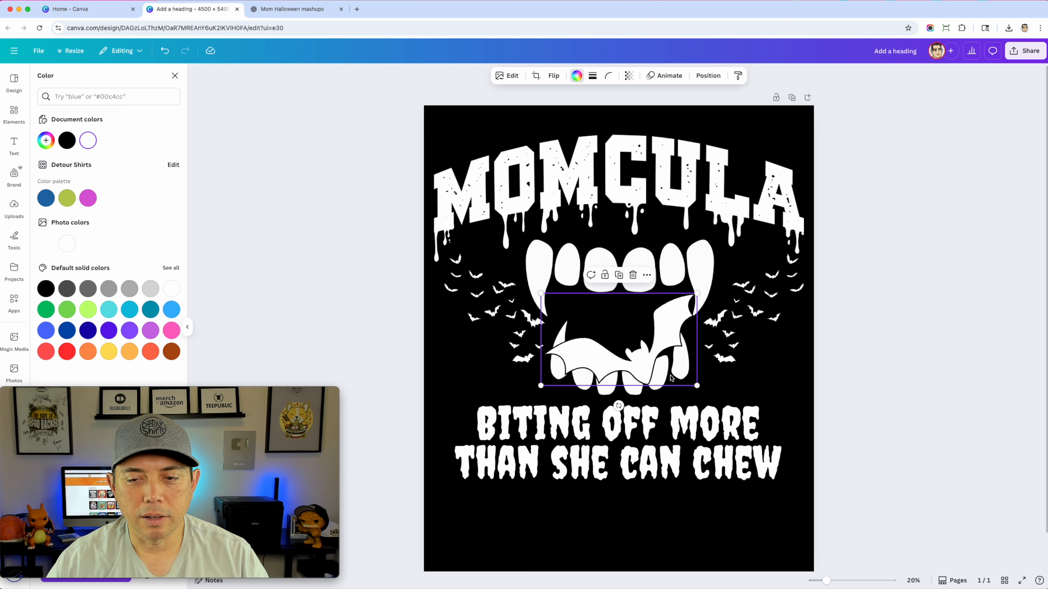
key(Delete)
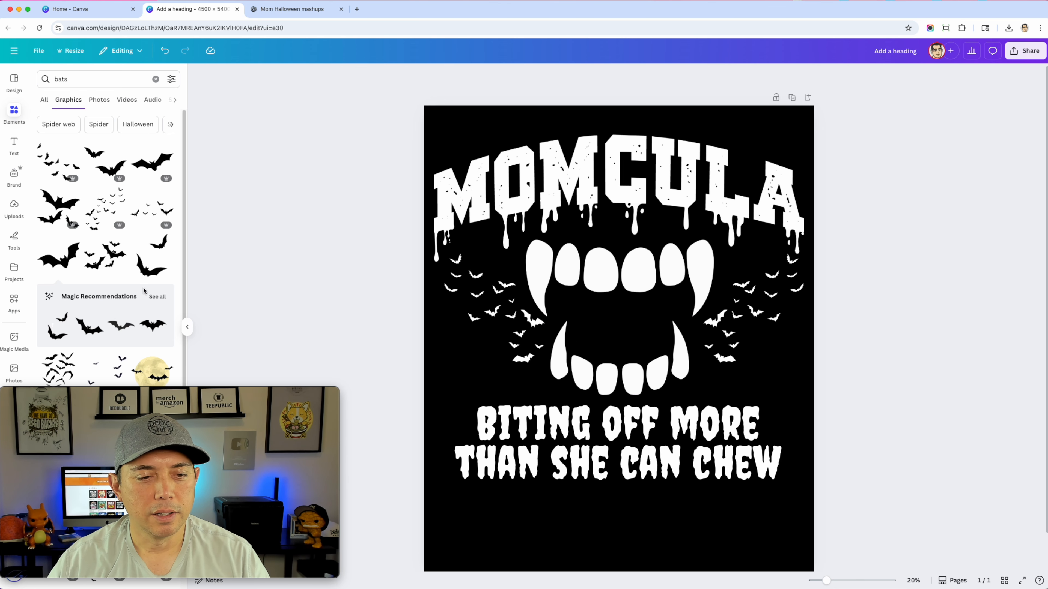
Add the two-bat graphic to the design, recolor it white, and shrink it beside the right fangs
click(143, 271)
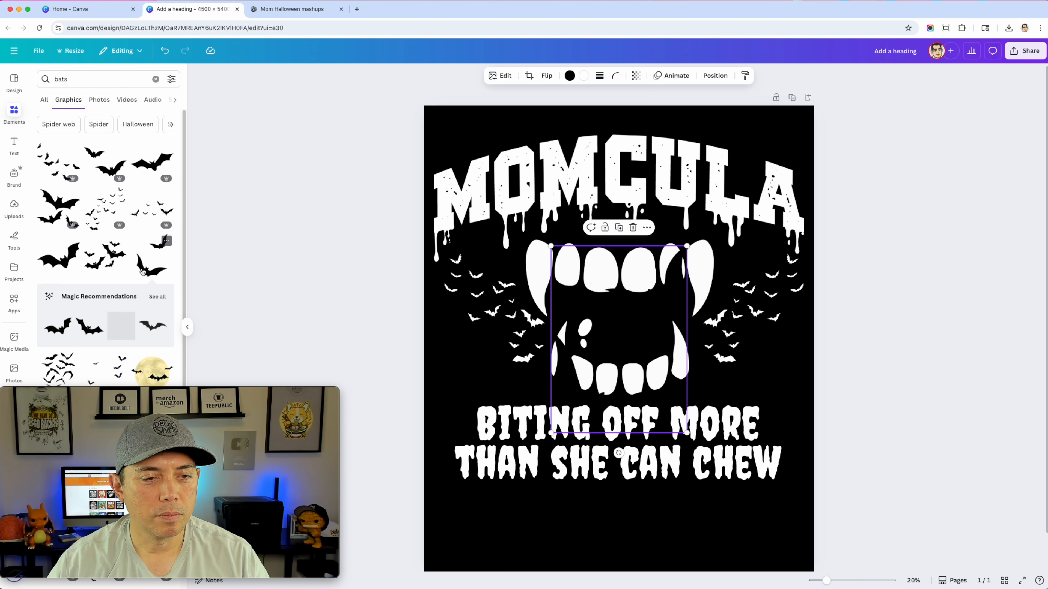
click(570, 76)
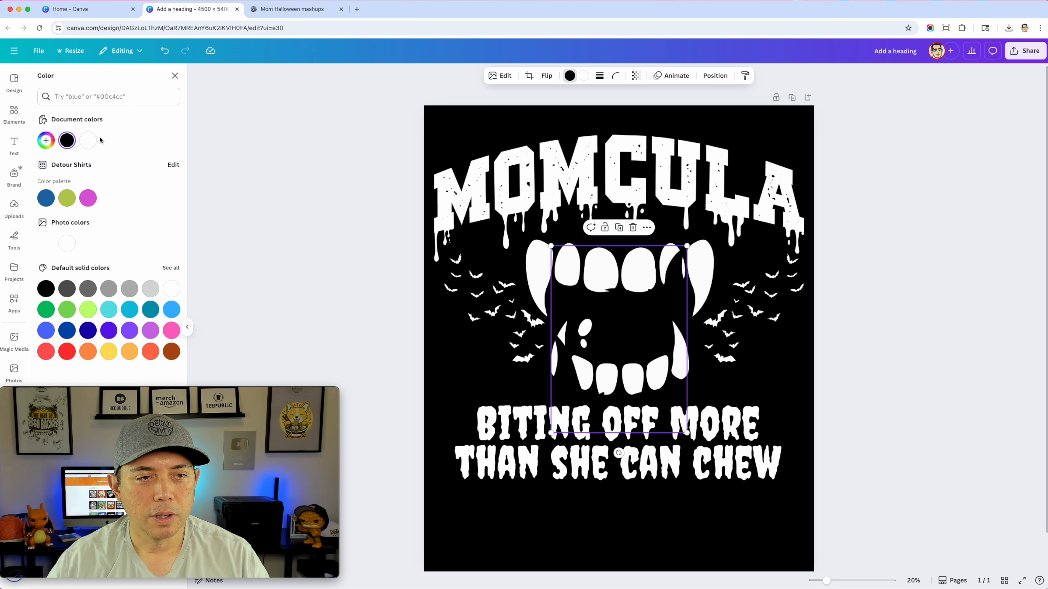
click(88, 141)
drag(687, 433, 708, 354)
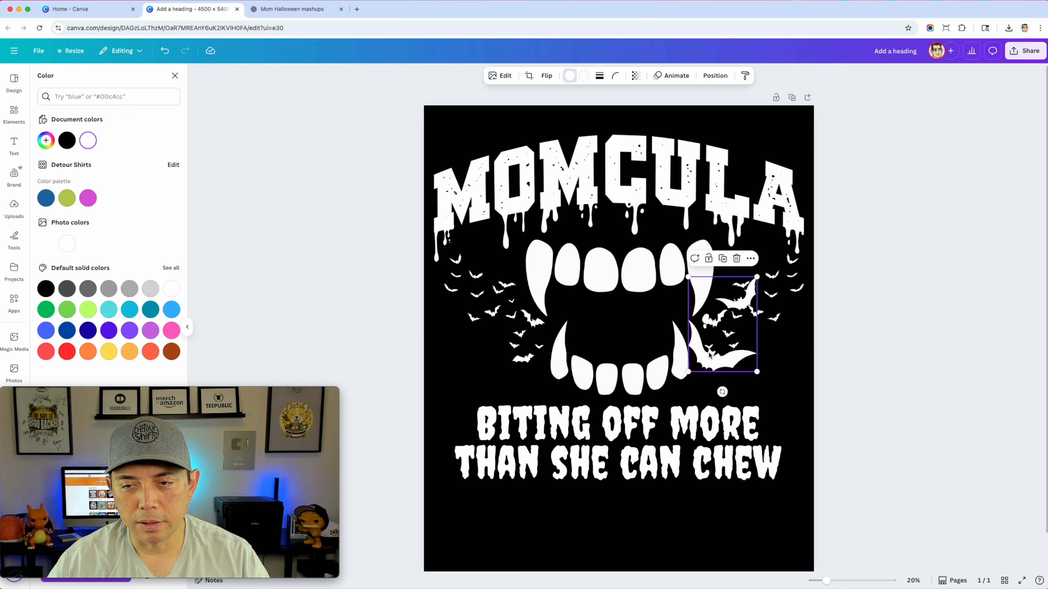
Crop the two-bat graphic from below so that only its upper bat is kept
click(528, 76)
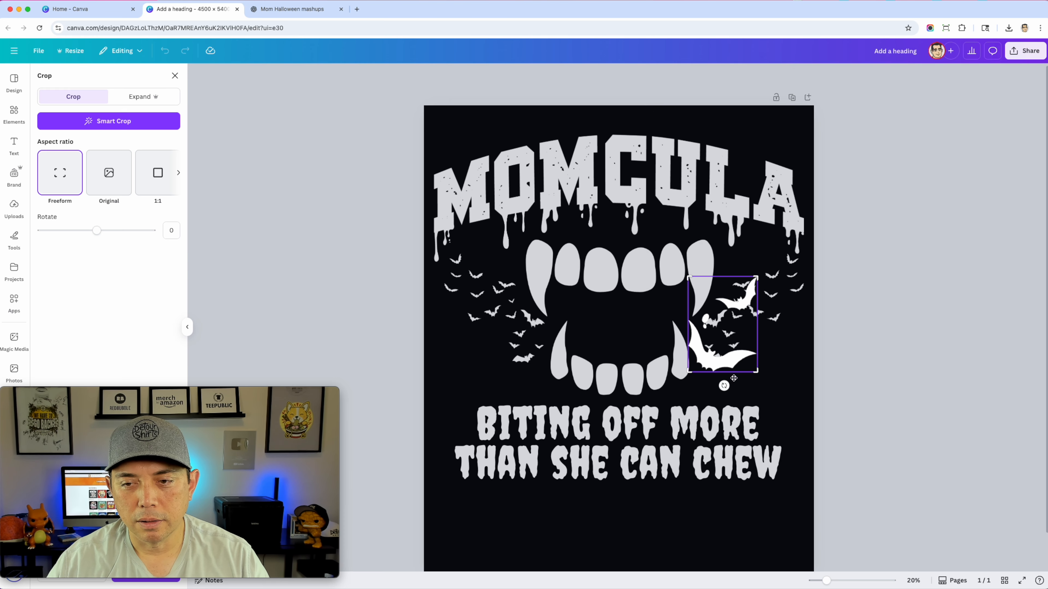
drag(758, 371, 758, 317)
click(330, 150)
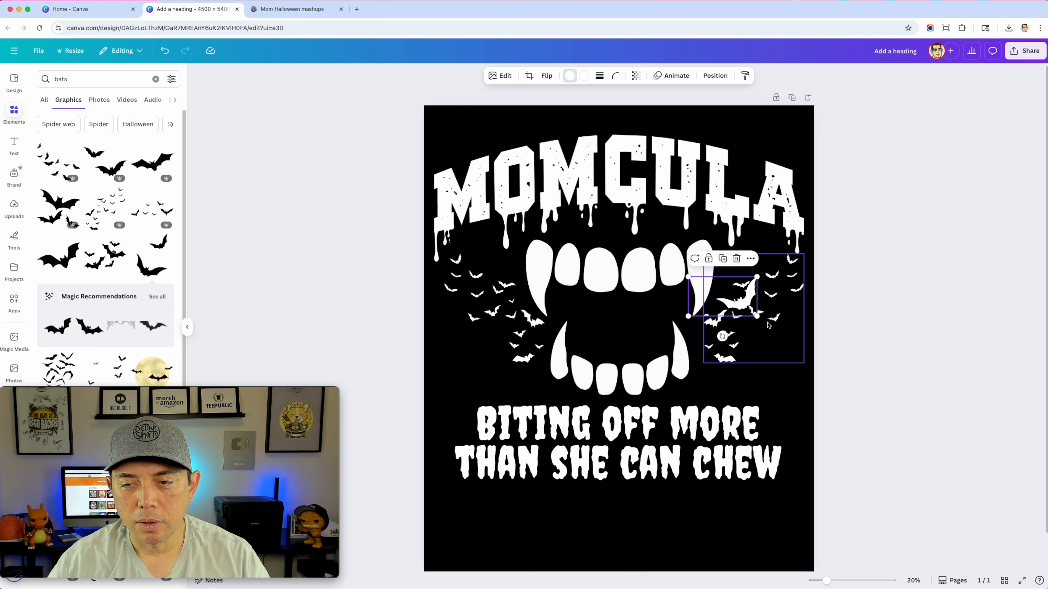
Enlarge the cropped bat by the lower right fang and place a horizontally flipped copy by the lower left fang
drag(757, 317, 482, 372)
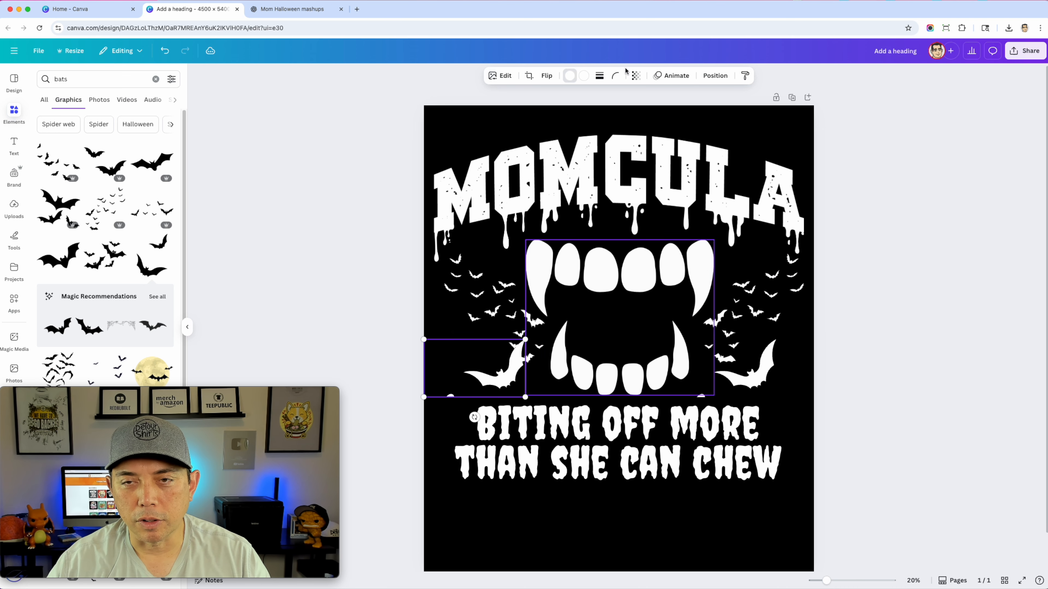
click(546, 76)
click(548, 102)
drag(452, 377, 498, 376)
click(879, 299)
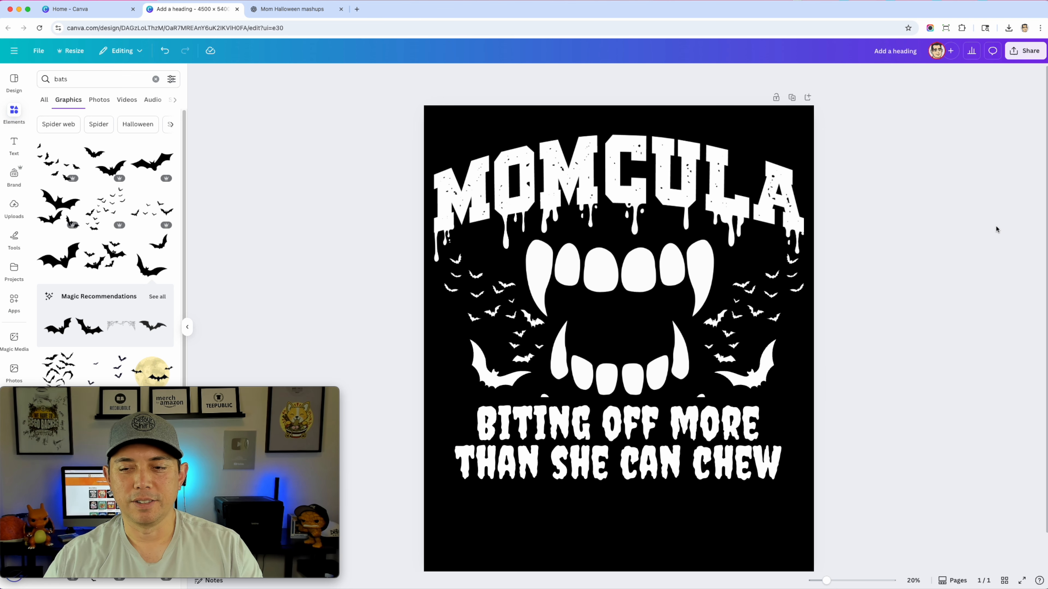
click(546, 395)
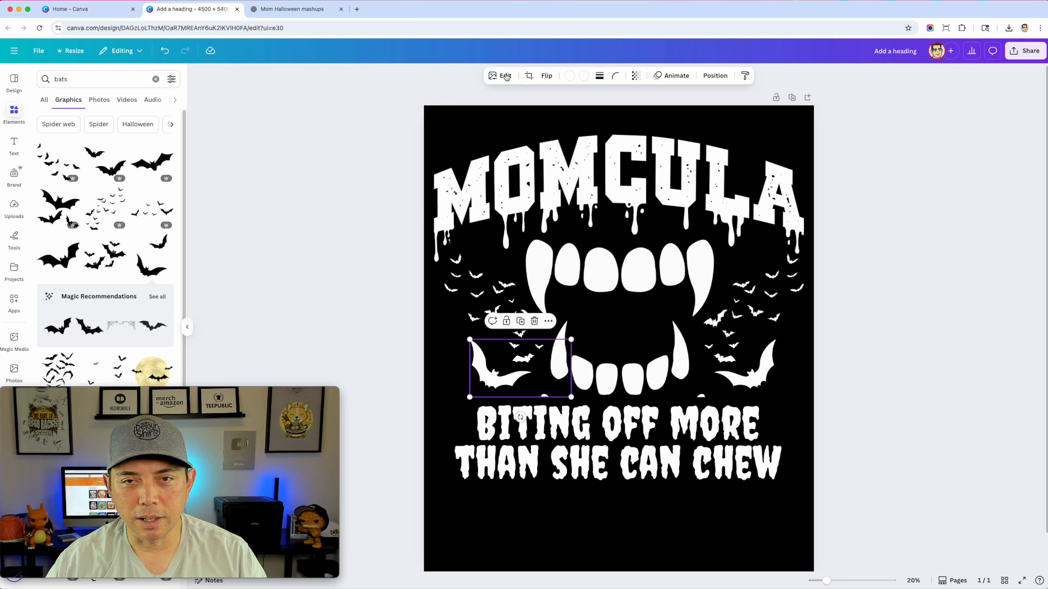
click(529, 75)
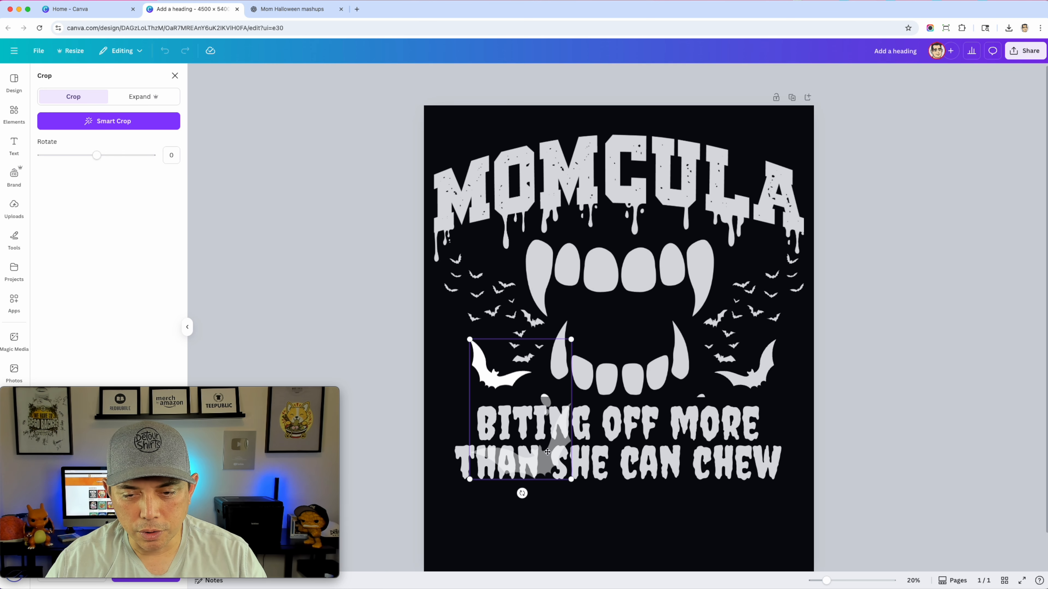
click(734, 374)
Crop the leftover sliver off the bottom of the large right bat, undoing any accidental deletion of that bat
click(716, 394)
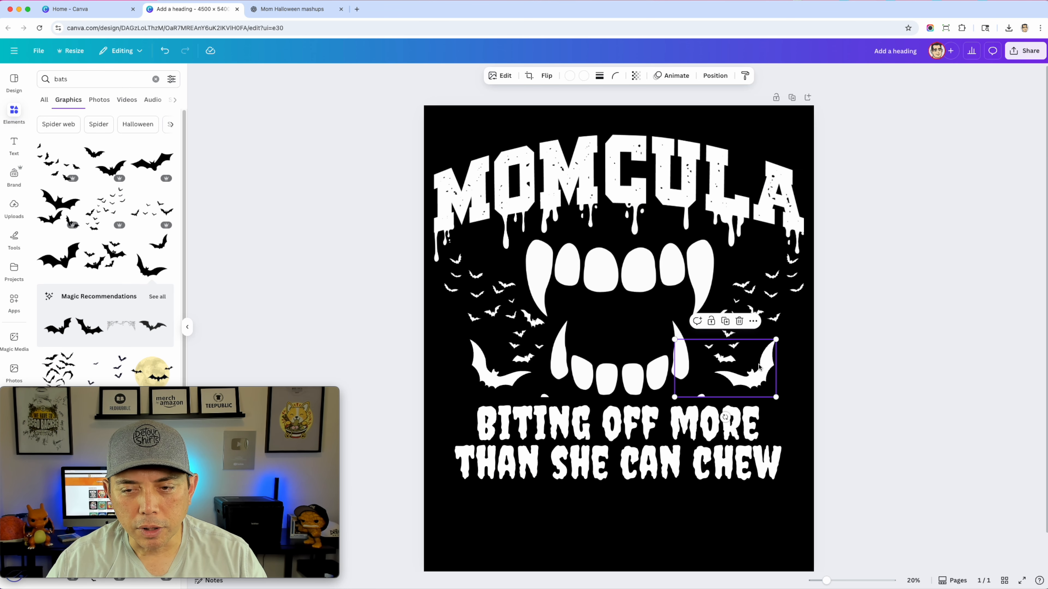
click(529, 76)
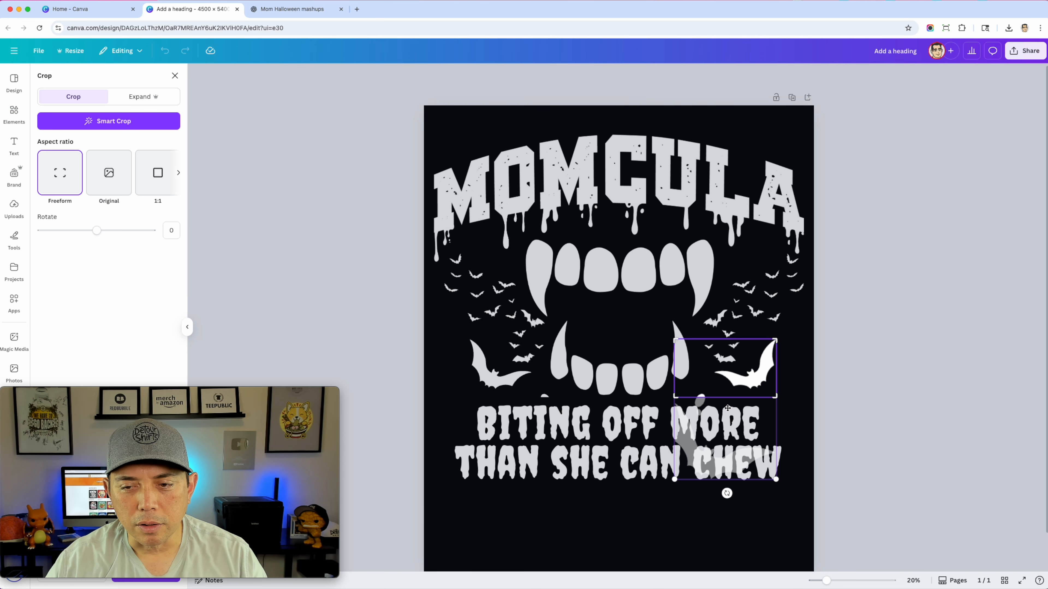
drag(774, 398, 772, 391)
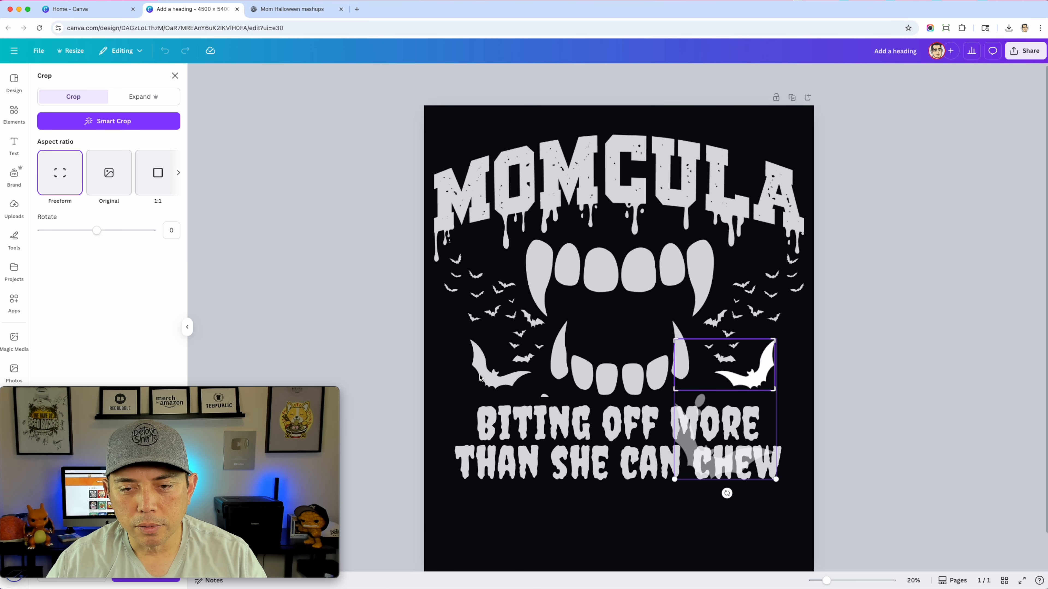
click(481, 379)
key(Delete)
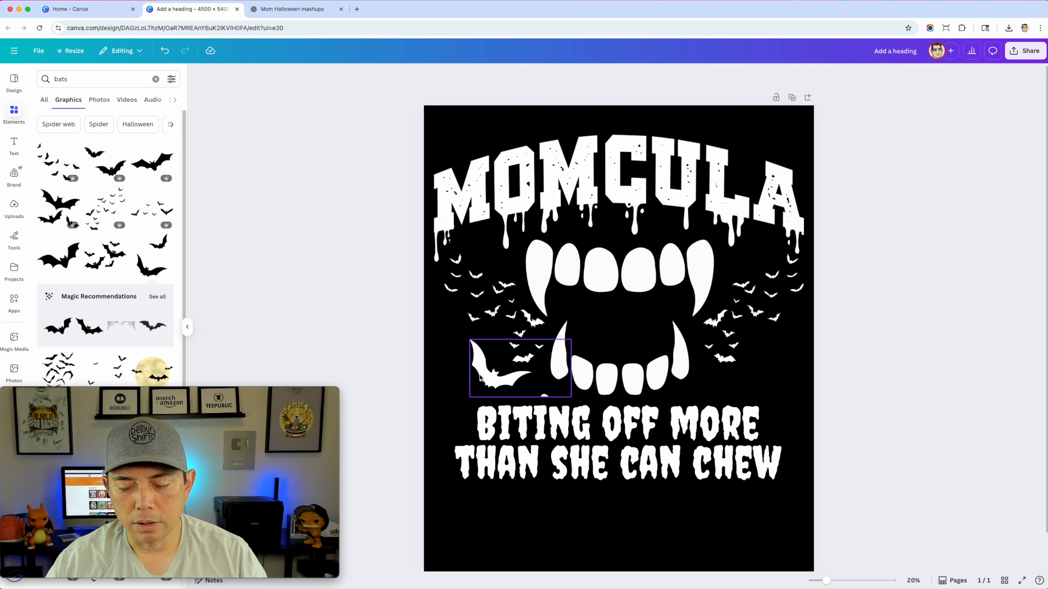
key(super+z)
Replace the large left bat with a horizontally flipped copy of the cropped right bat, level with it beside the lower left fang
click(480, 378)
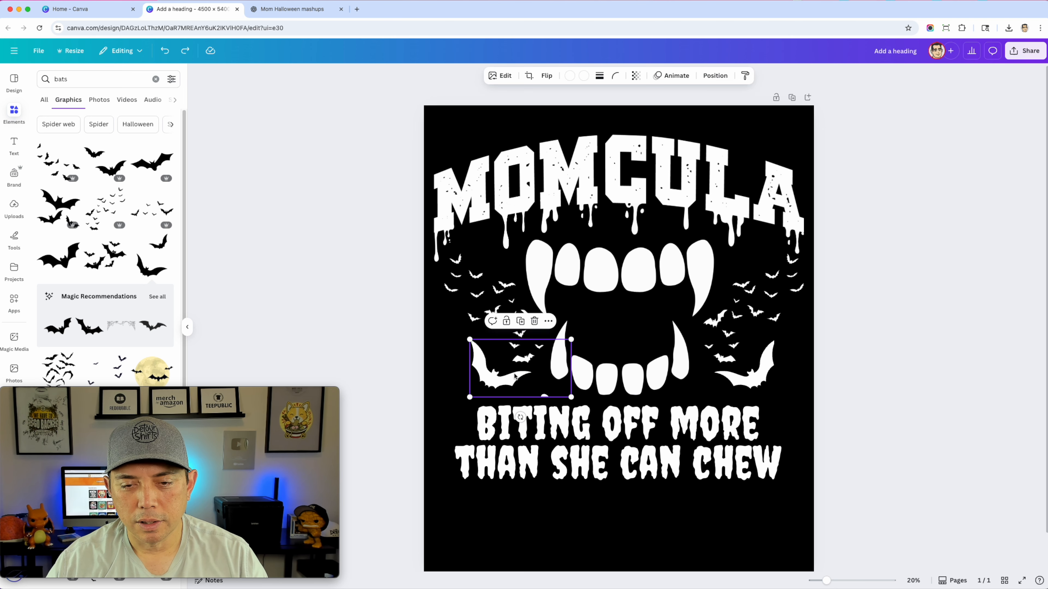
key(Delete)
alt+drag(766, 379, 518, 380)
click(547, 76)
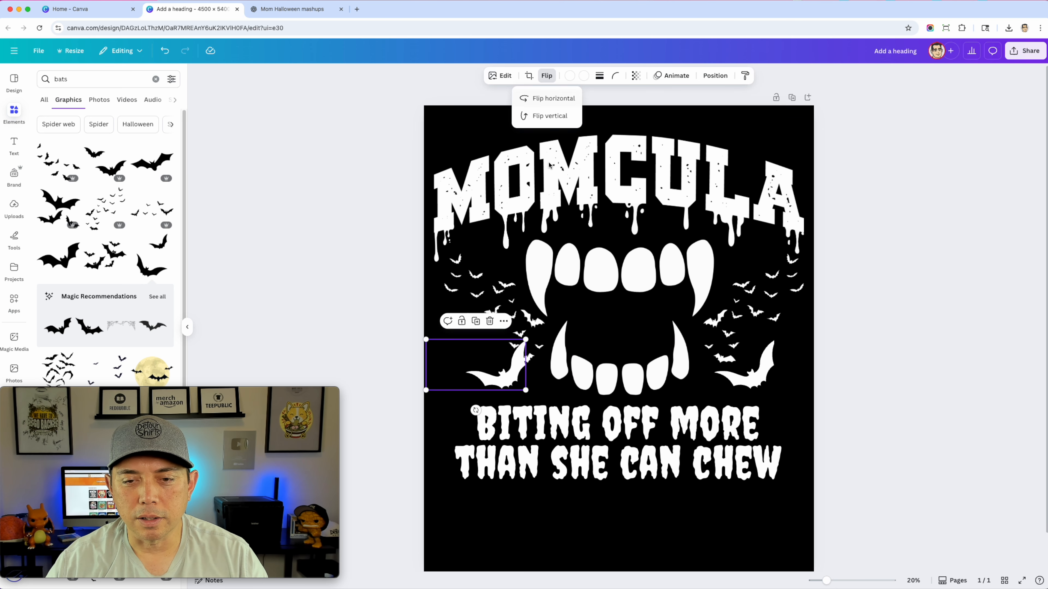
click(553, 99)
drag(464, 380, 517, 380)
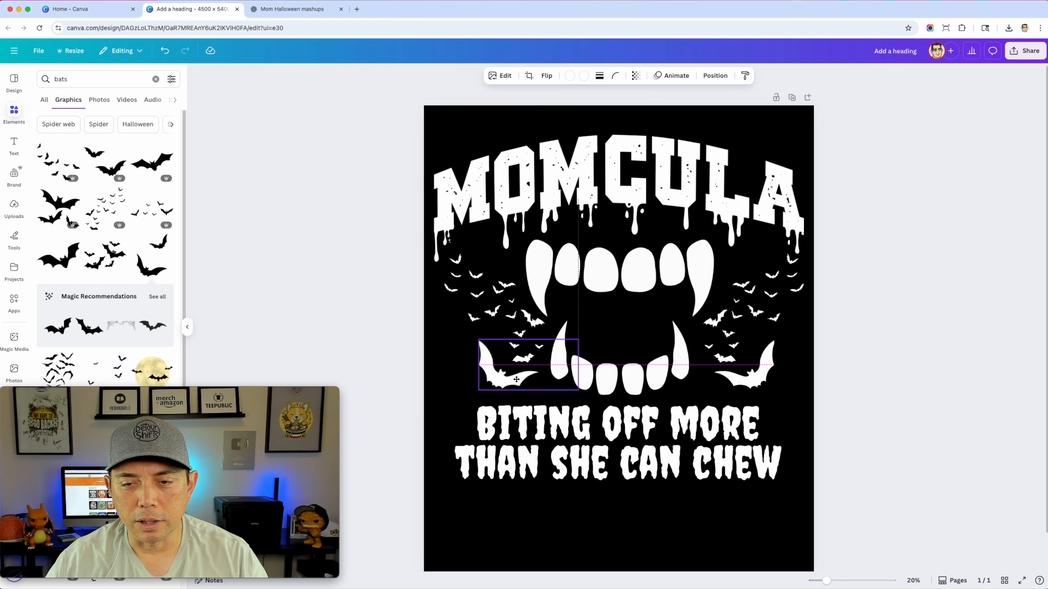
click(882, 309)
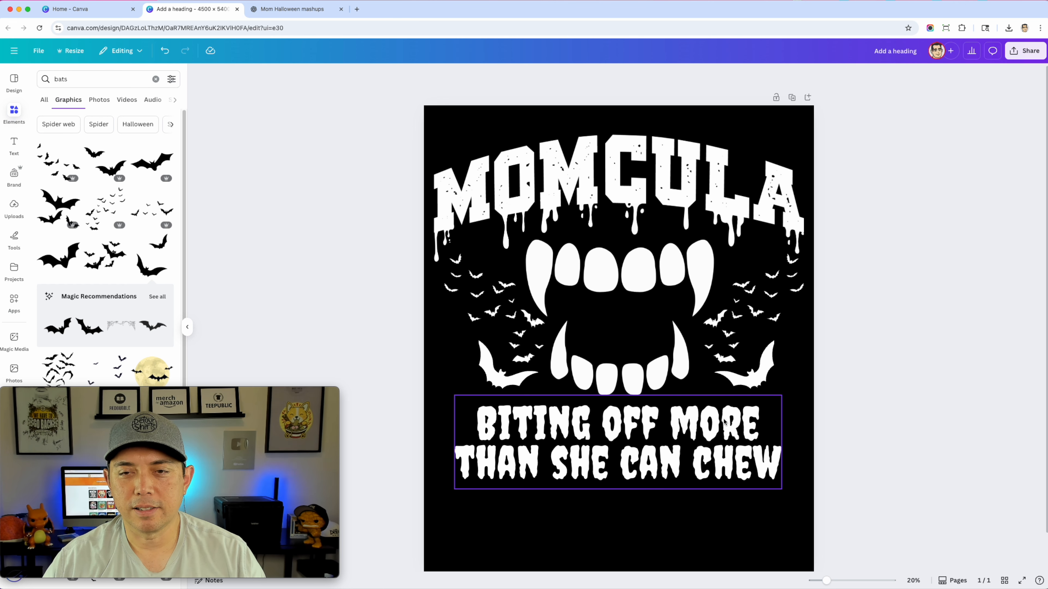
Move the lettering, teeth, bats and phrase together slightly higher on the black canvas
drag(391, 130, 816, 501)
drag(715, 433, 711, 415)
click(977, 288)
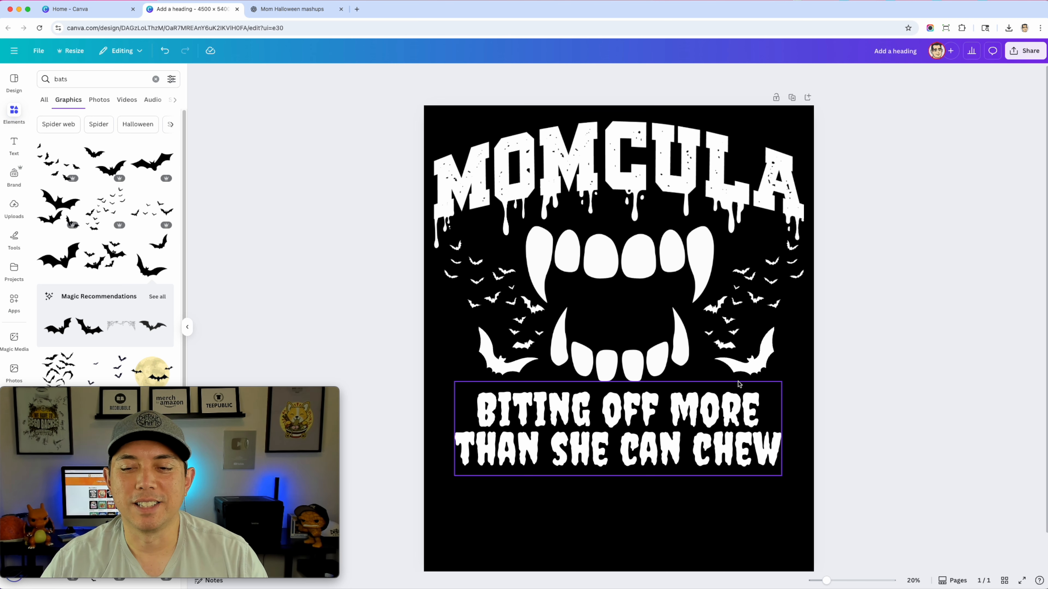
Lower the "BITING OFF MORE THAN SHE CAN CHEW" phrase slightly to leave a gap under the teeth
click(707, 407)
drag(707, 407, 708, 412)
click(985, 319)
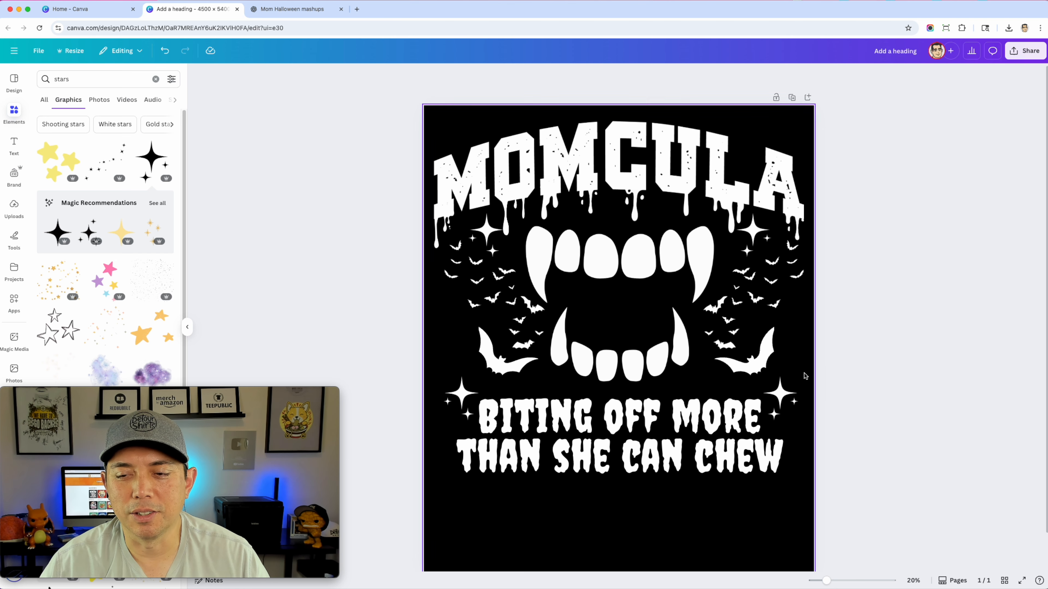
Shift the two large bats slightly down and inward toward the lower teeth
click(738, 362)
drag(502, 359, 505, 365)
click(921, 309)
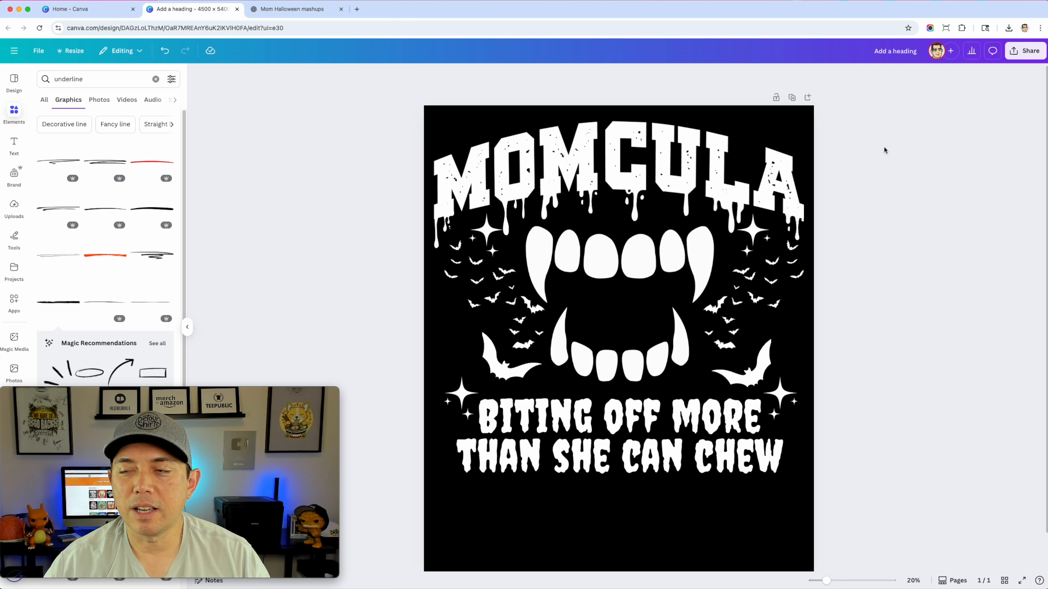
Download the design as a 4,500 × 5,400 px PNG with a transparent background
click(1020, 54)
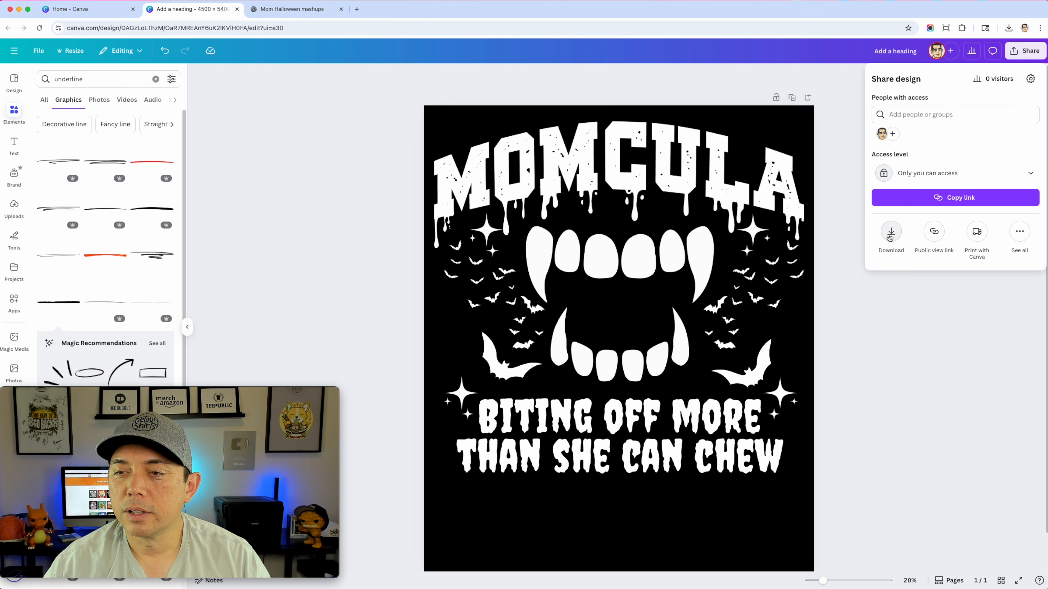
click(890, 233)
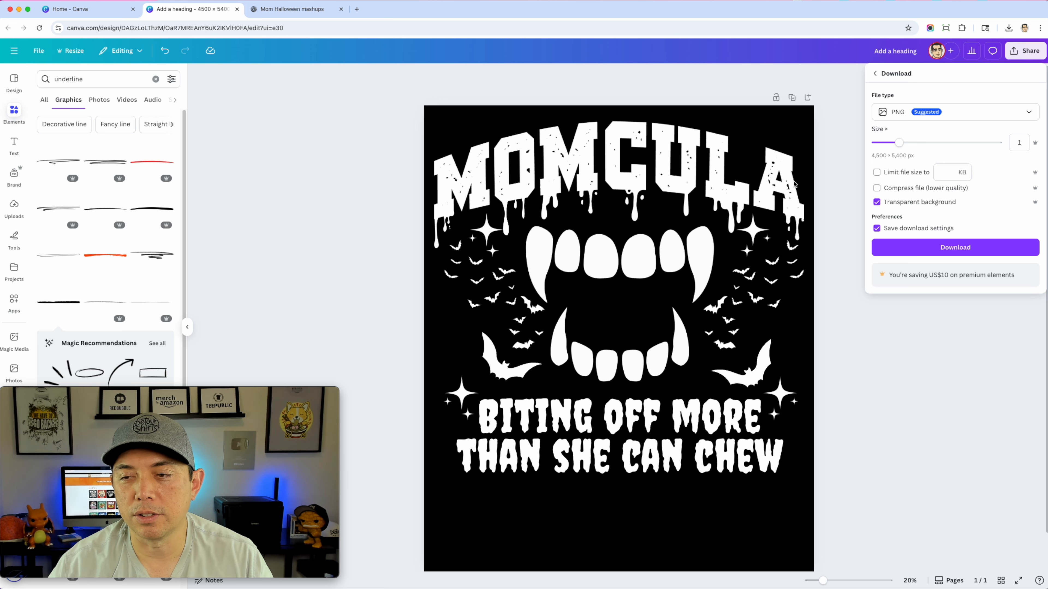
click(948, 248)
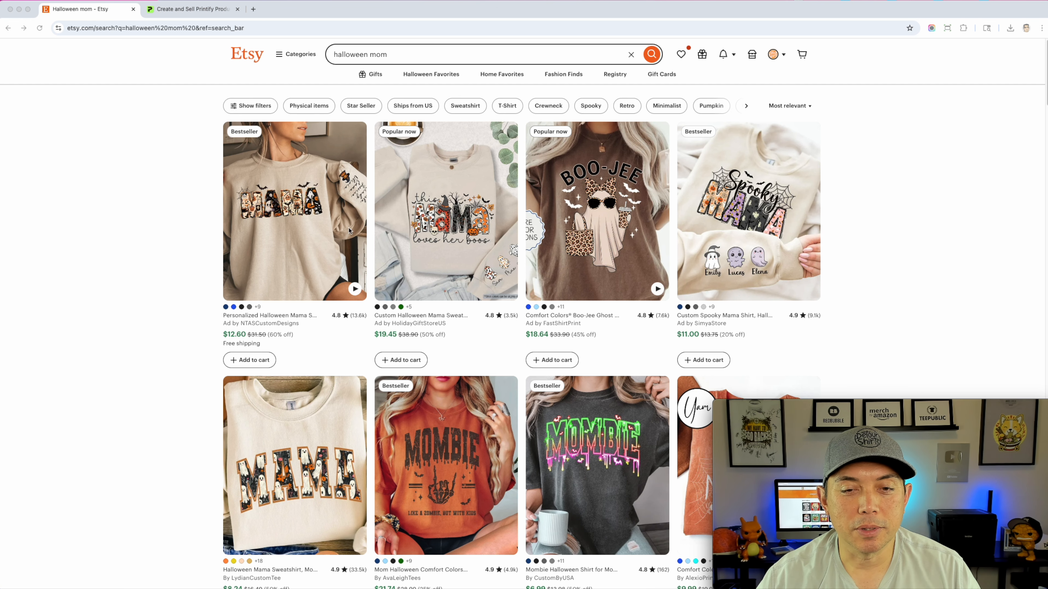
Look through the "halloween mom" shirt and sweatshirt listings on Etsy for comparable designs and product types
scroll(784, 251, down, 5)
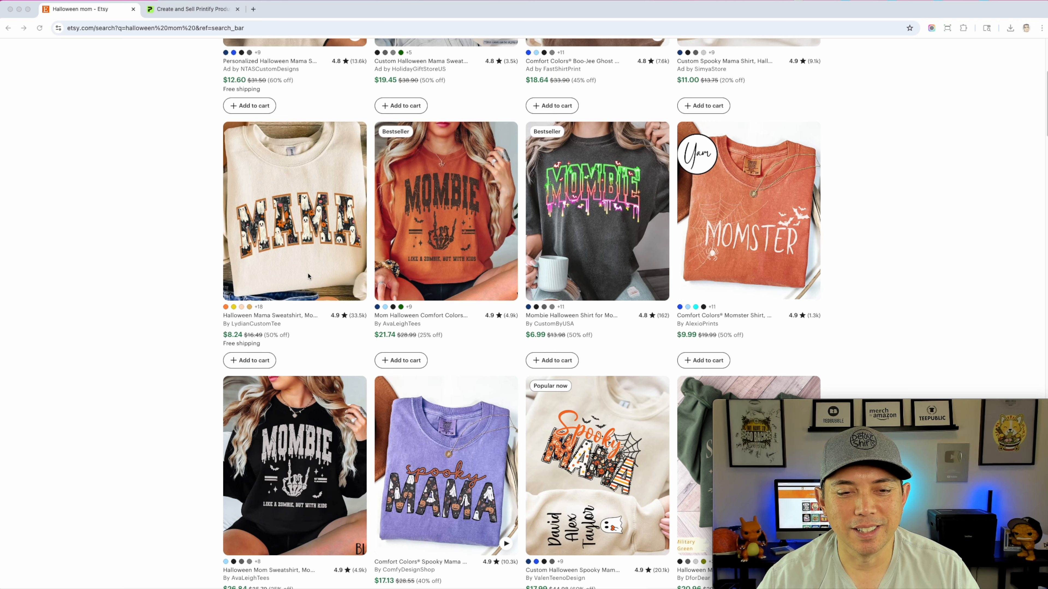
scroll(306, 283, down, 4)
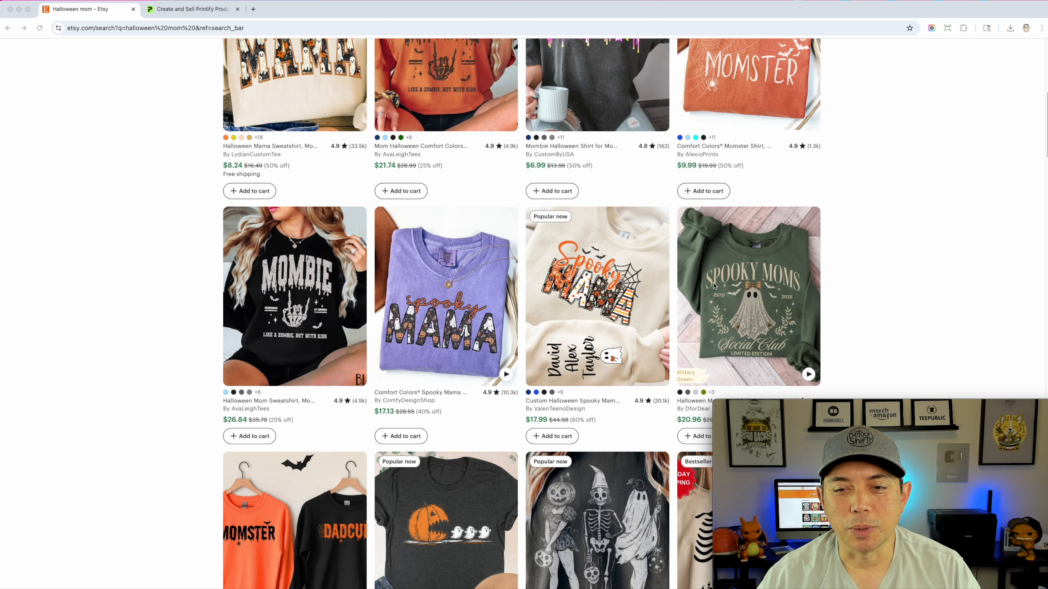
scroll(718, 285, down, 1)
scroll(616, 292, down, 2)
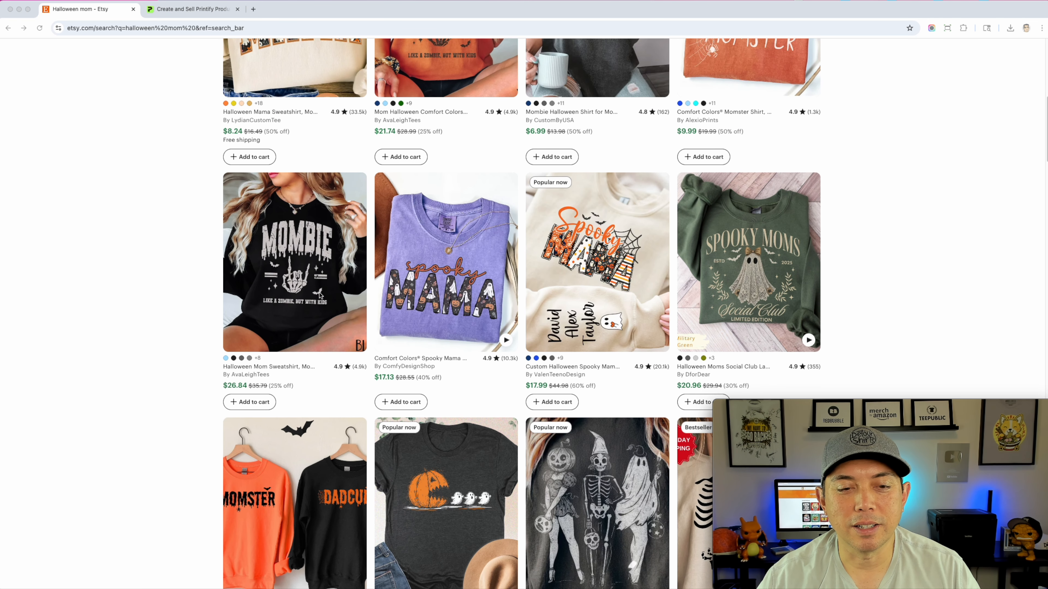
scroll(281, 372, down, 6)
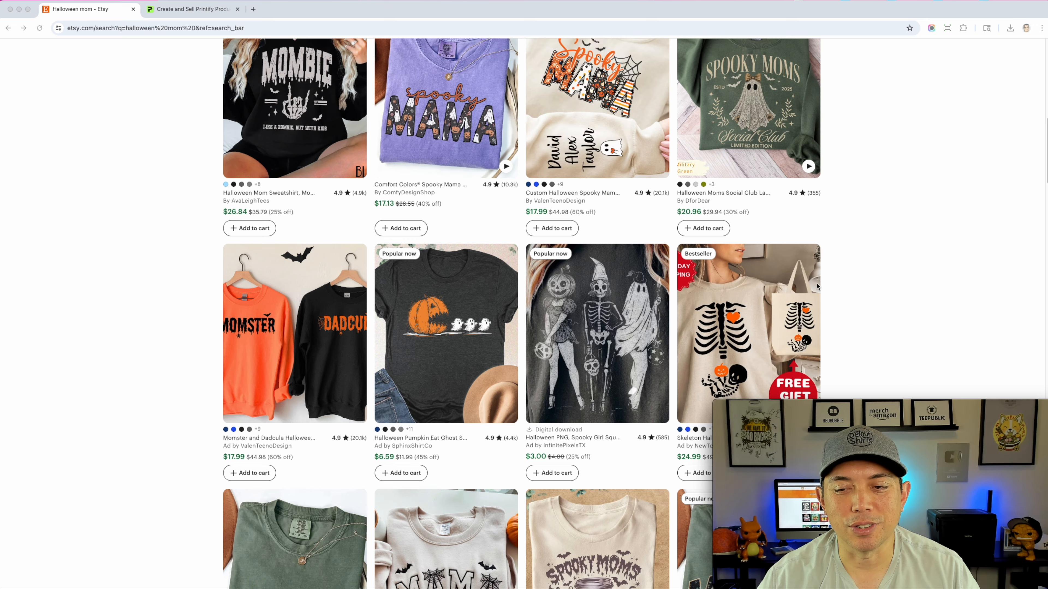
scroll(909, 286, down, 1)
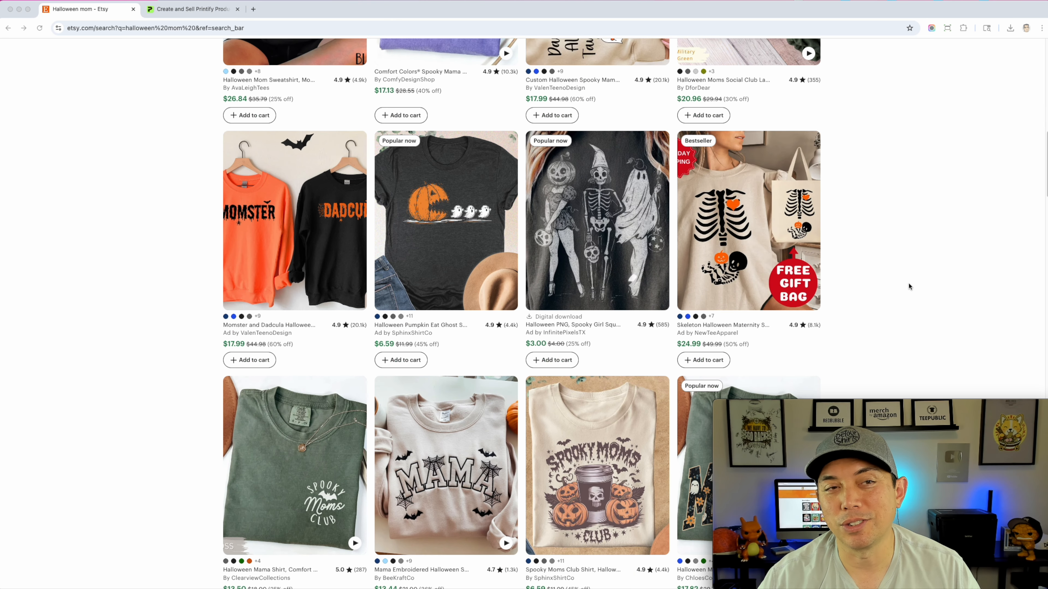
Switch to Printify and open the Gildan 18000 Unisex Heavy Blend Crewneck Sweatshirt from the catalog's bestsellers
click(187, 11)
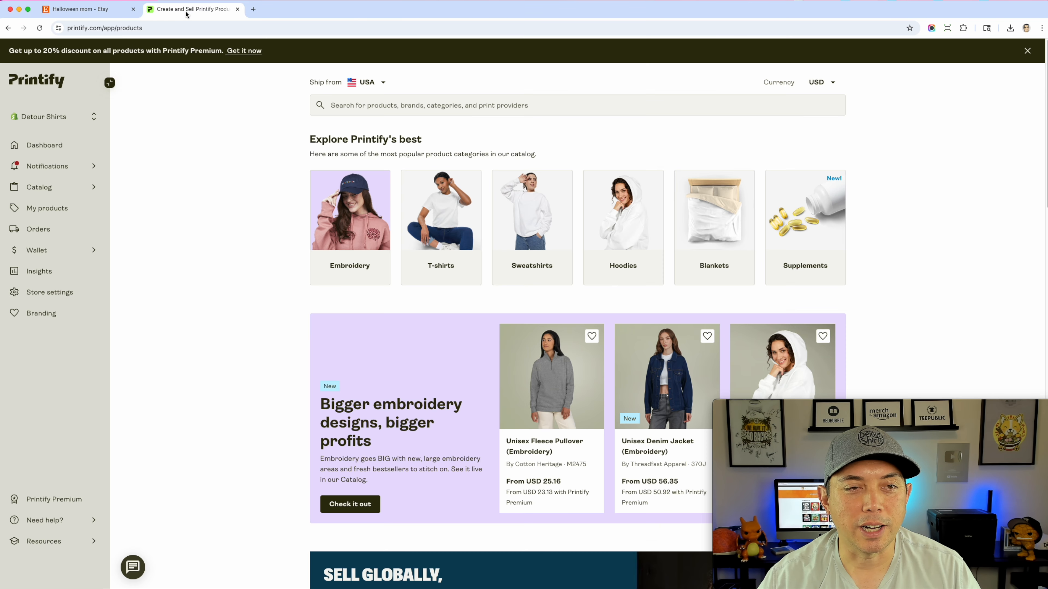
click(56, 191)
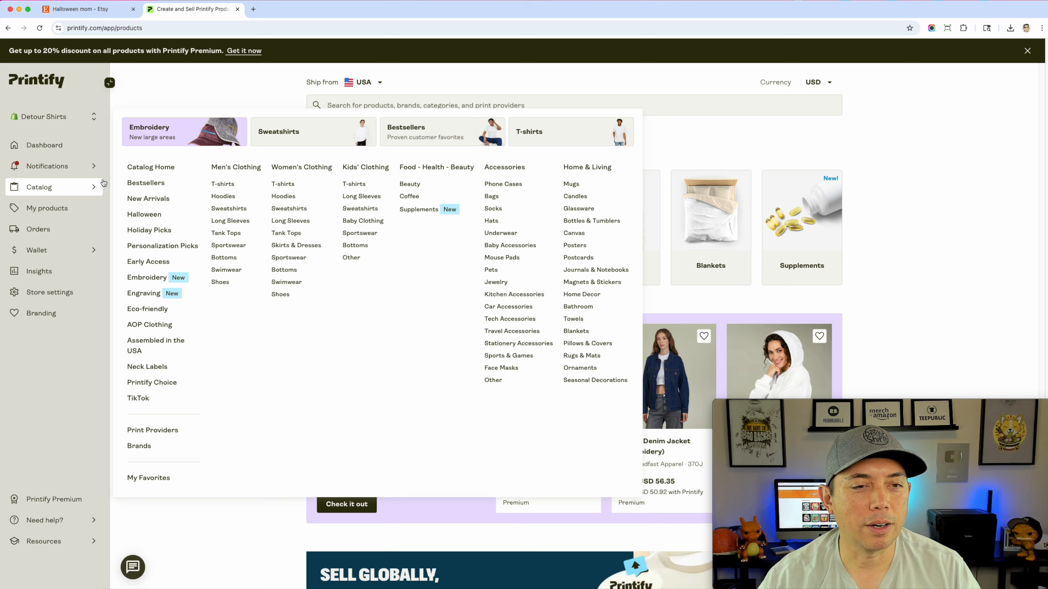
click(164, 185)
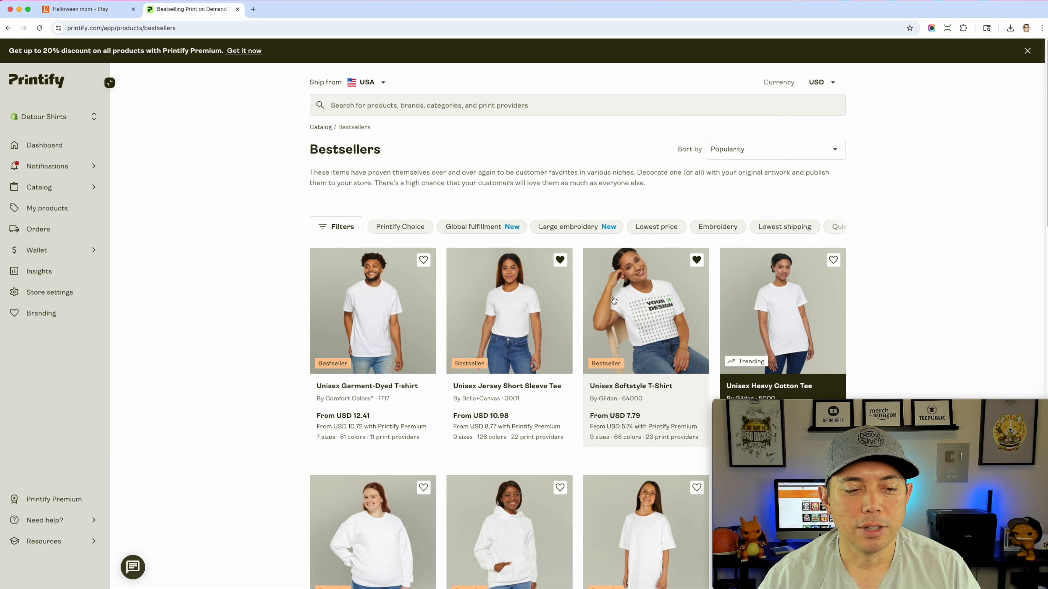
scroll(614, 300, down, 5)
scroll(614, 300, down, 1)
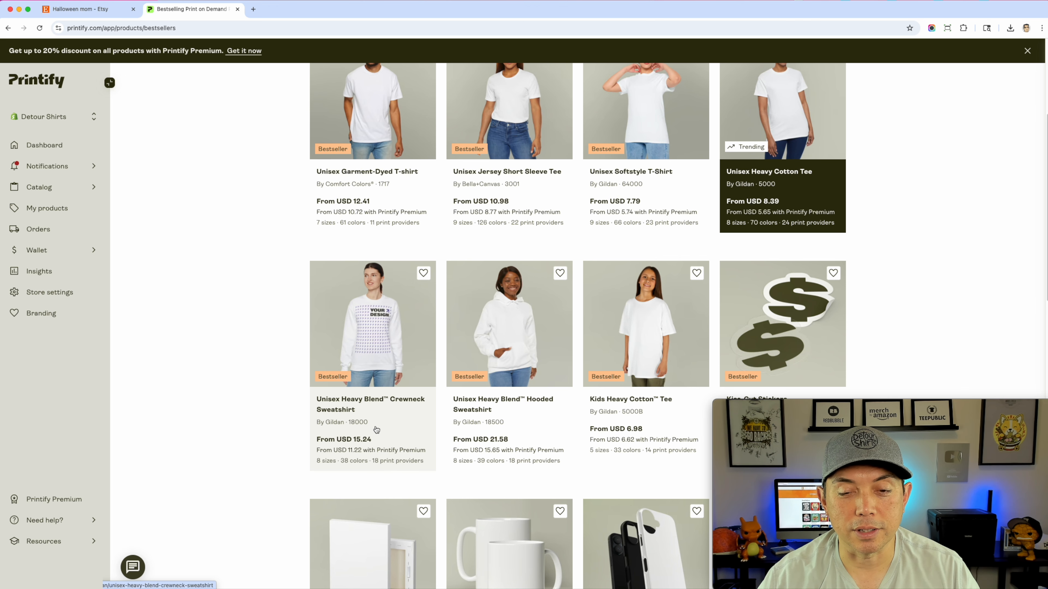
click(385, 339)
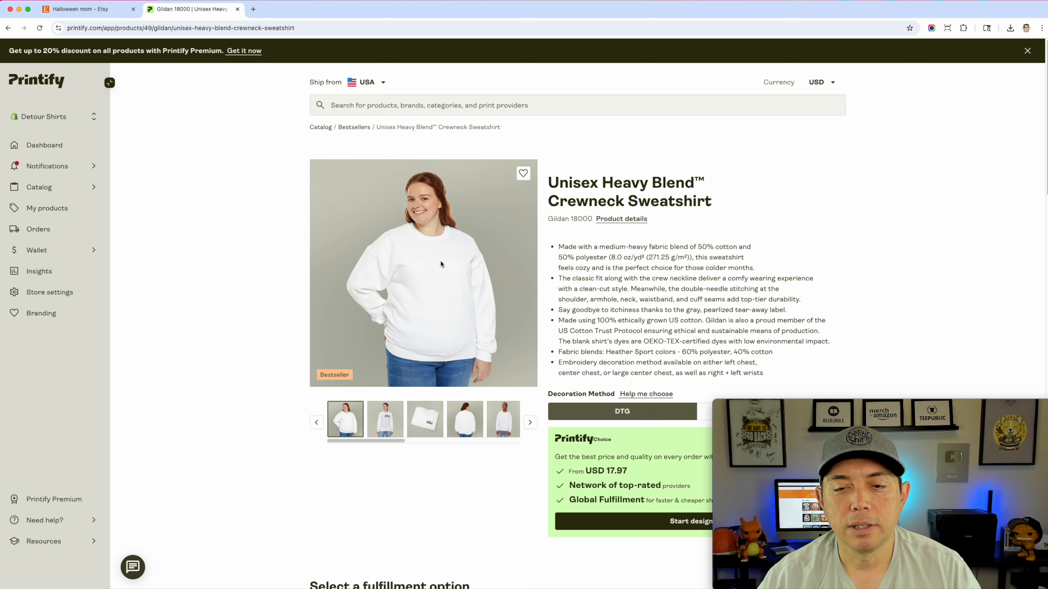
Set the sweatshirt's fulfillment option to manual choice and review the local USA print providers
scroll(634, 359, down, 2)
scroll(634, 359, down, 4)
click(444, 277)
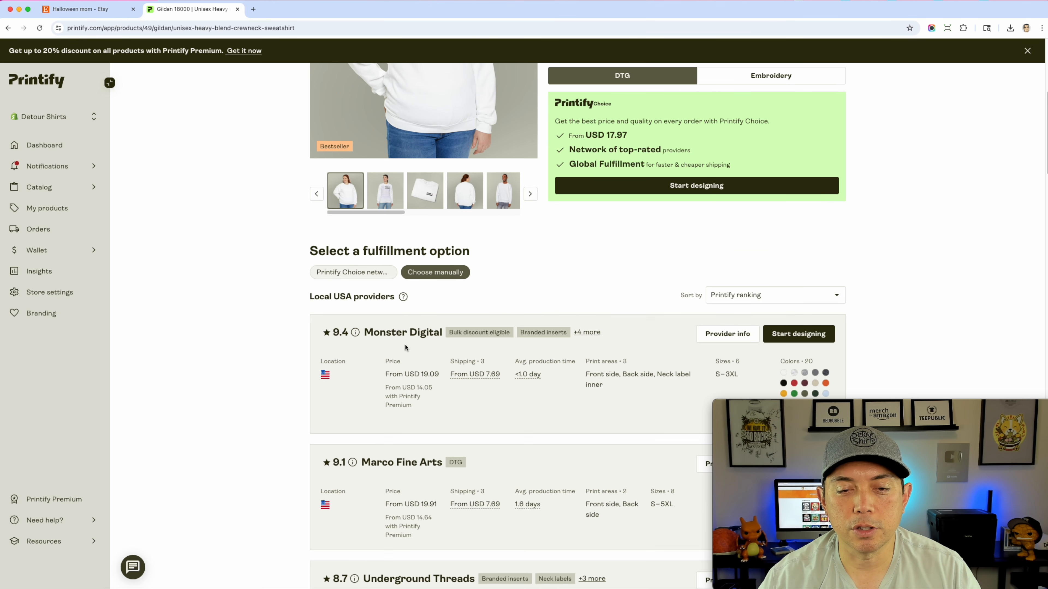
scroll(809, 349, down, 1)
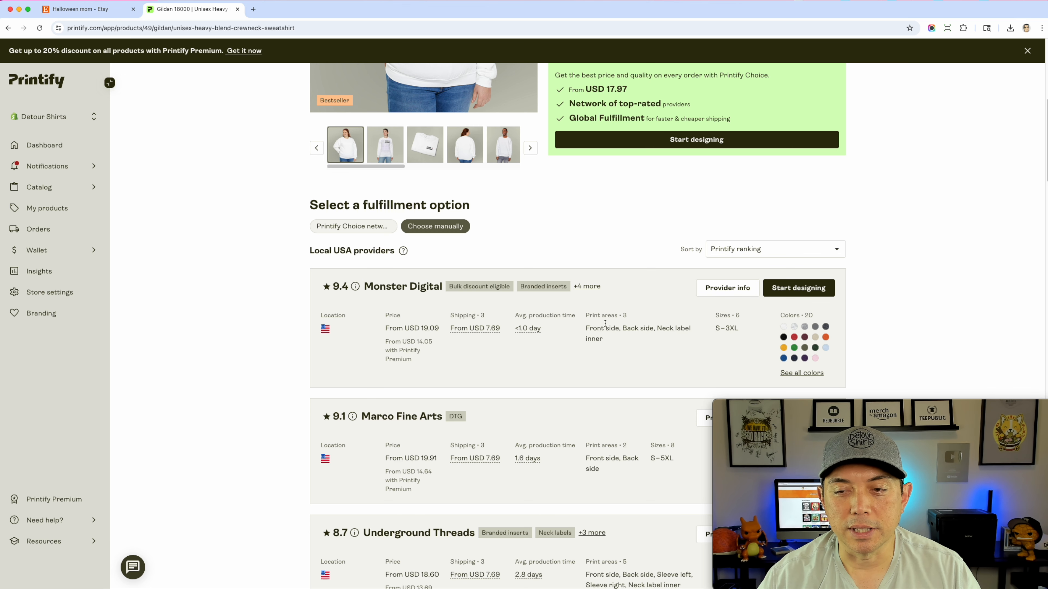
Start designing with Monster Digital and place Add a heading 2.png on the sweatshirt's front, about 14.17 × 17 in
click(788, 287)
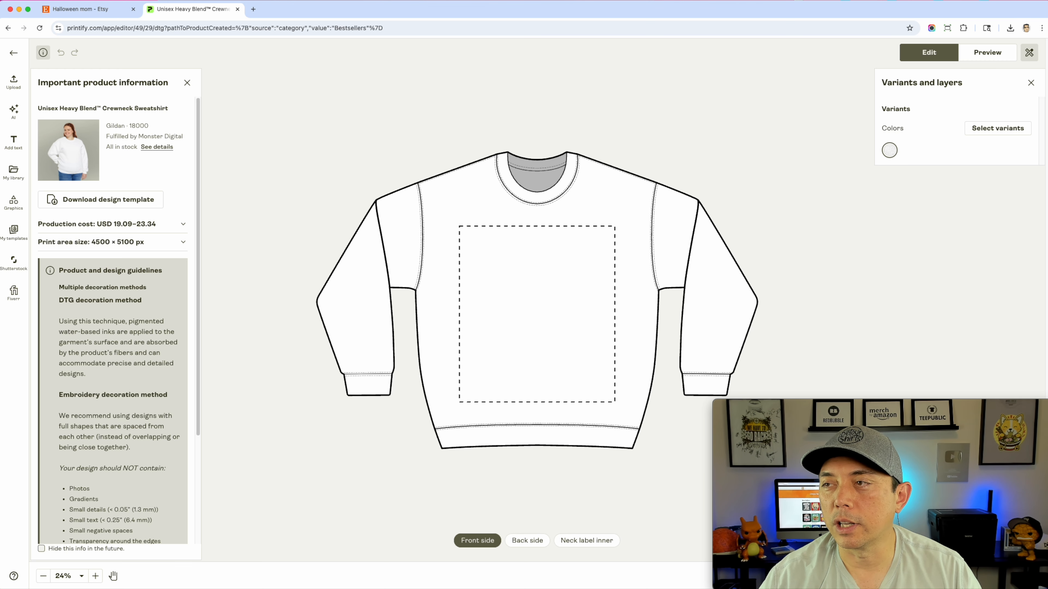
drag(562, 234, 556, 277)
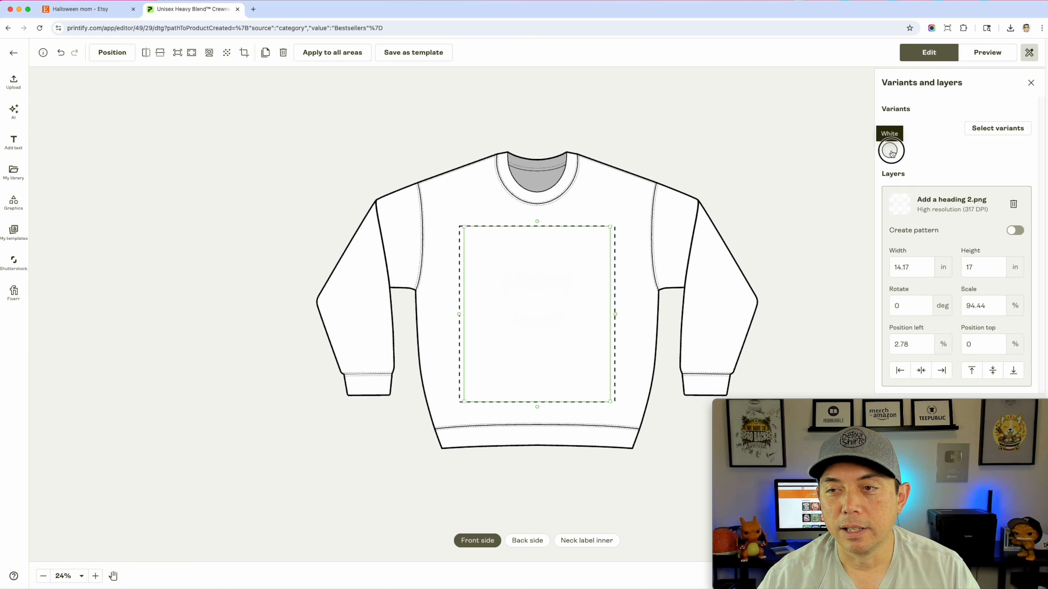
Add Graphite Heather, Dark Heather, Black, Red and Orange to the sweatshirt's color variants in all sizes
click(979, 129)
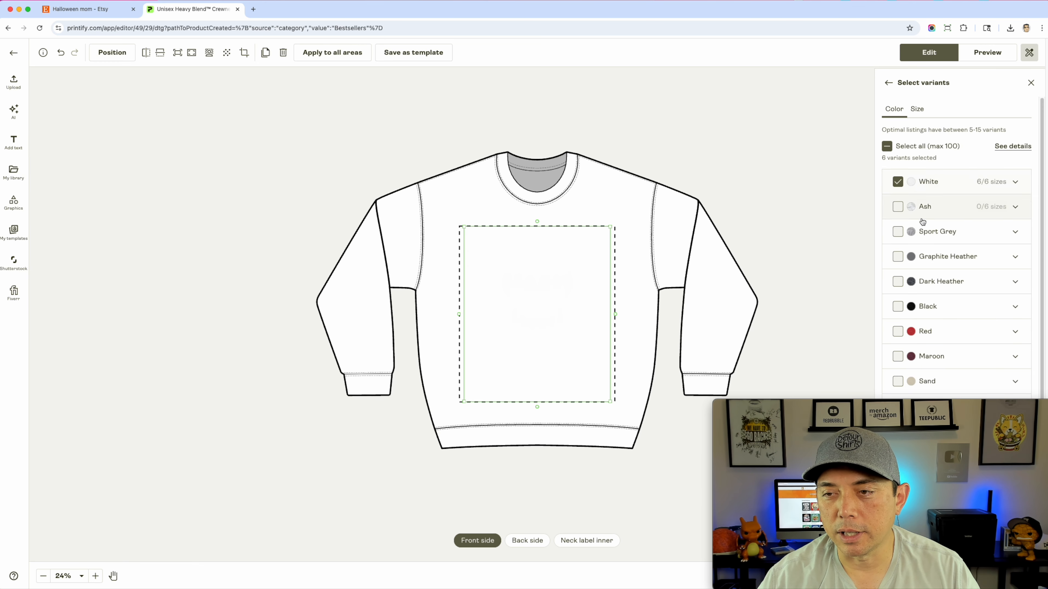
scroll(896, 215, down, 1)
click(898, 226)
click(897, 249)
click(898, 273)
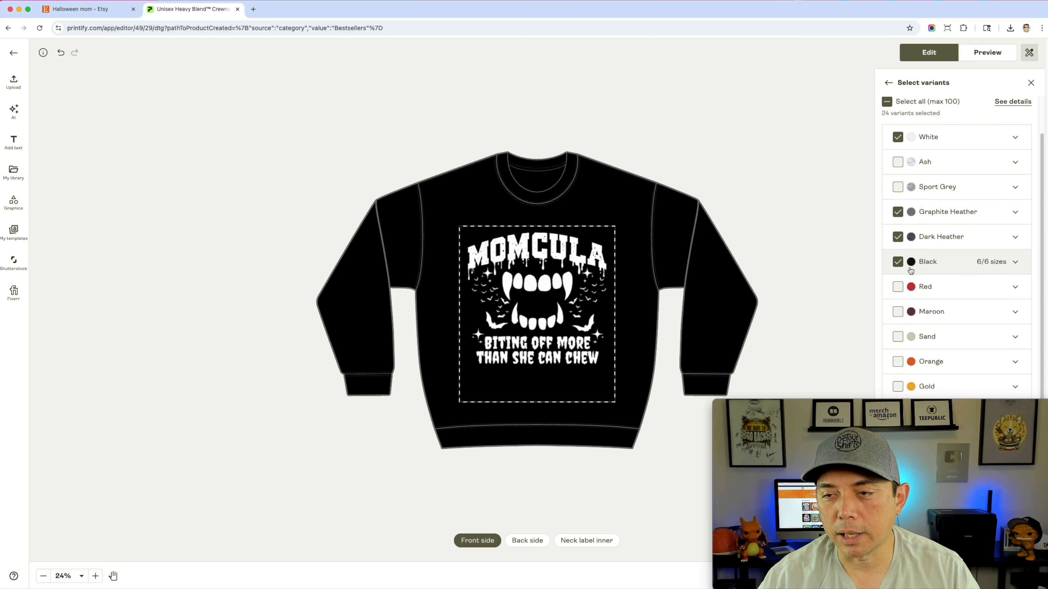
scroll(898, 272, down, 1)
click(898, 270)
scroll(969, 258, down, 2)
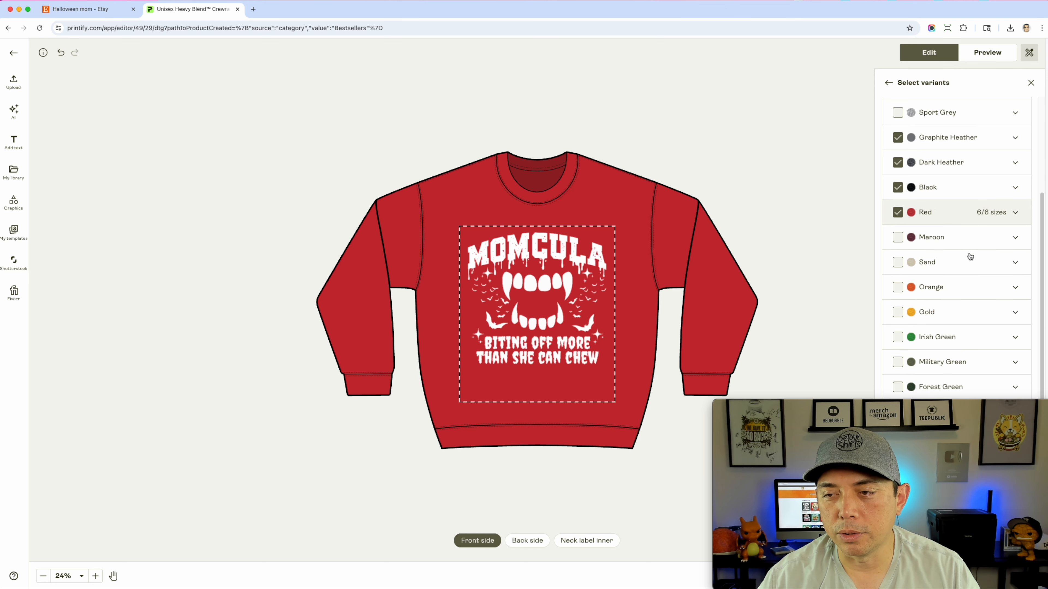
click(898, 288)
drag(995, 404, 283, 402)
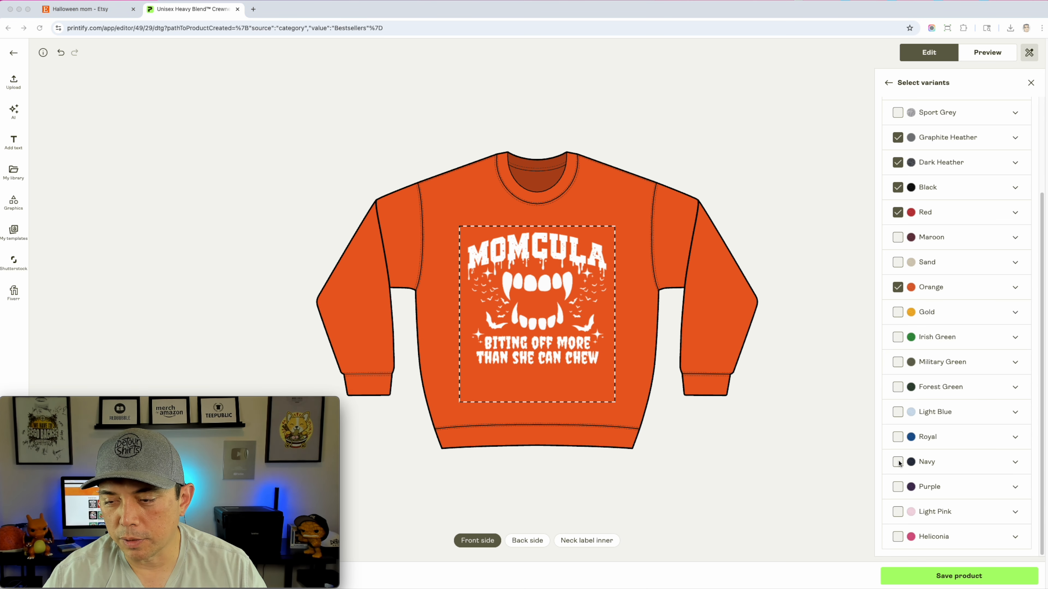
click(899, 488)
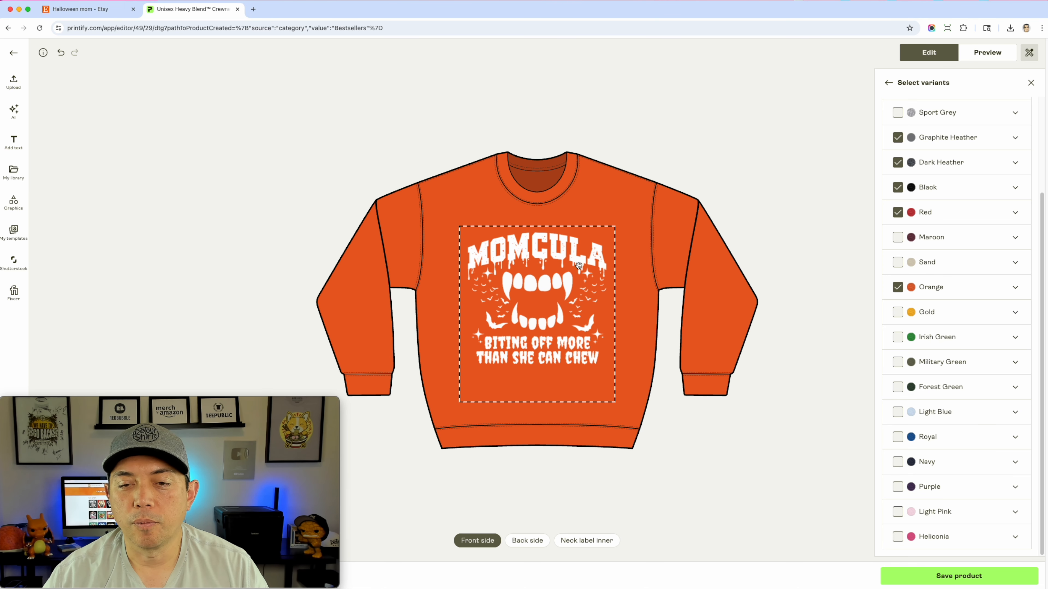
Preview the orange sweatshirt in the front, Person 2, Person 3 and Person 4 mockups
click(986, 53)
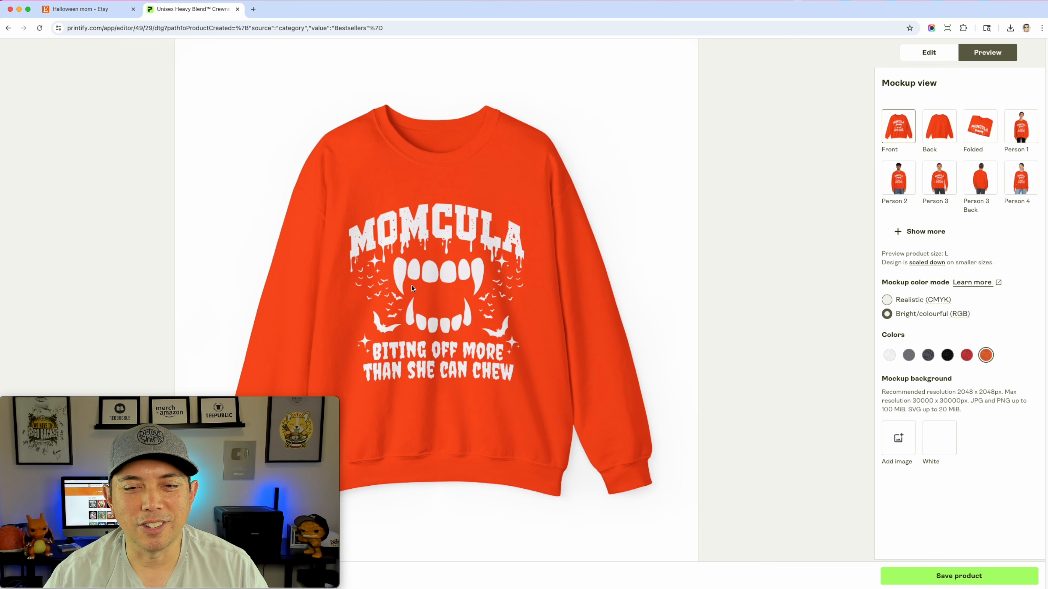
click(899, 184)
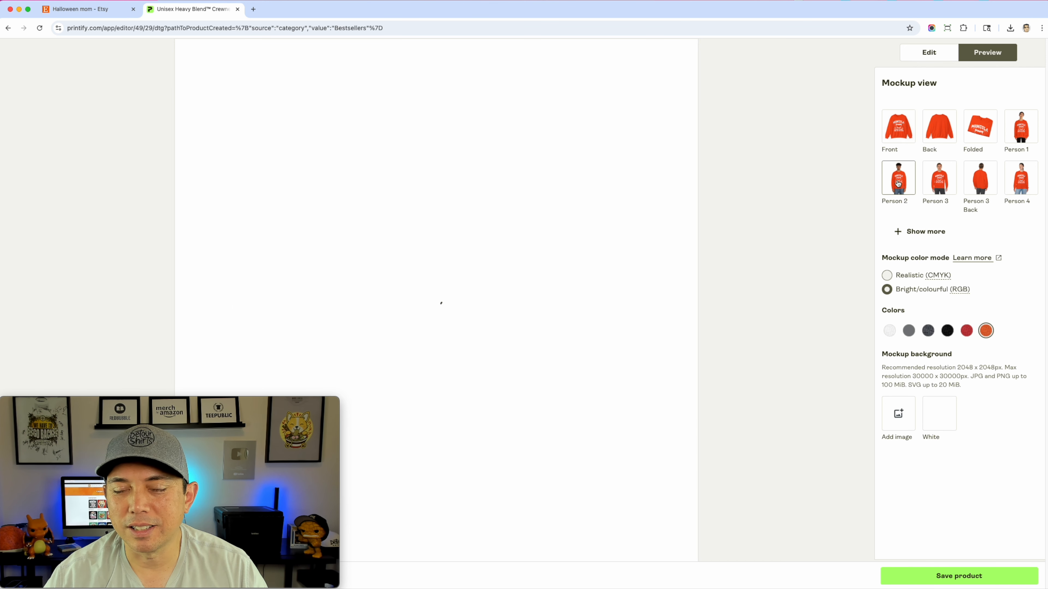
click(953, 181)
click(1025, 181)
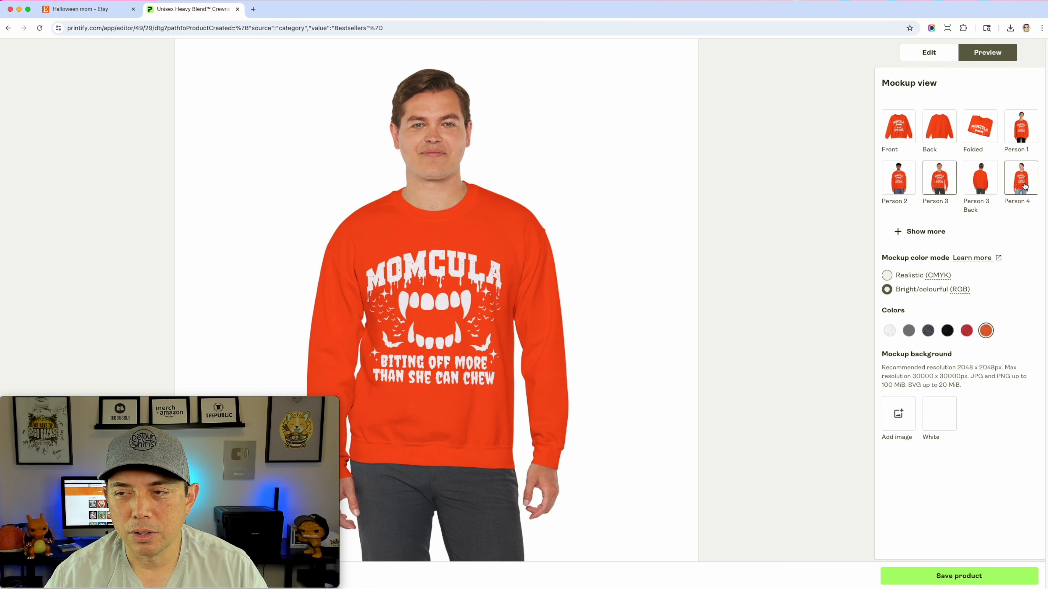
click(989, 188)
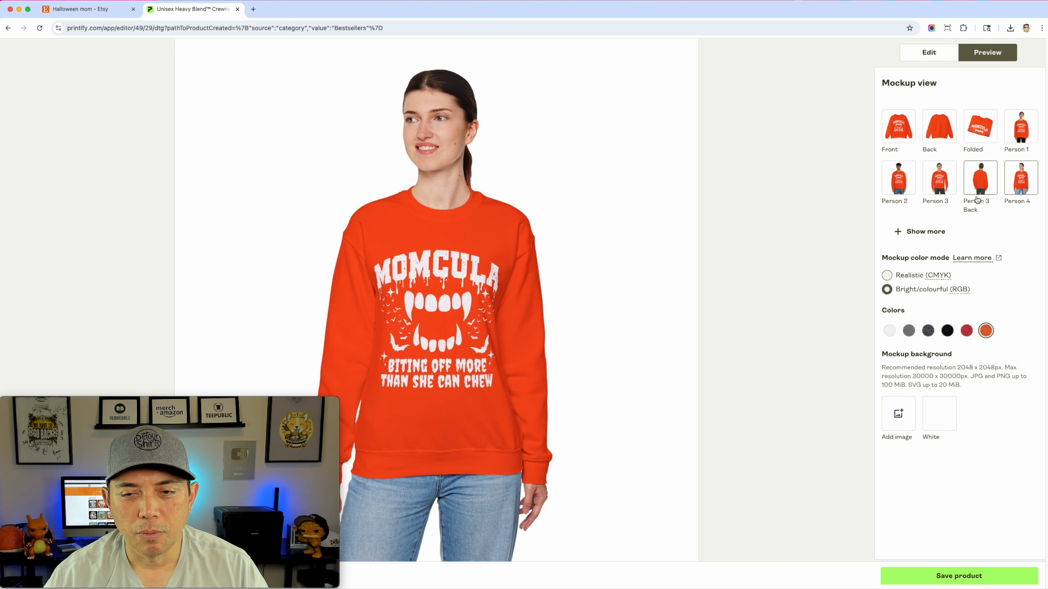
Scale the front design down to about 84.85% and move it up, horizontally centered, with its top at about -1.75%
click(929, 52)
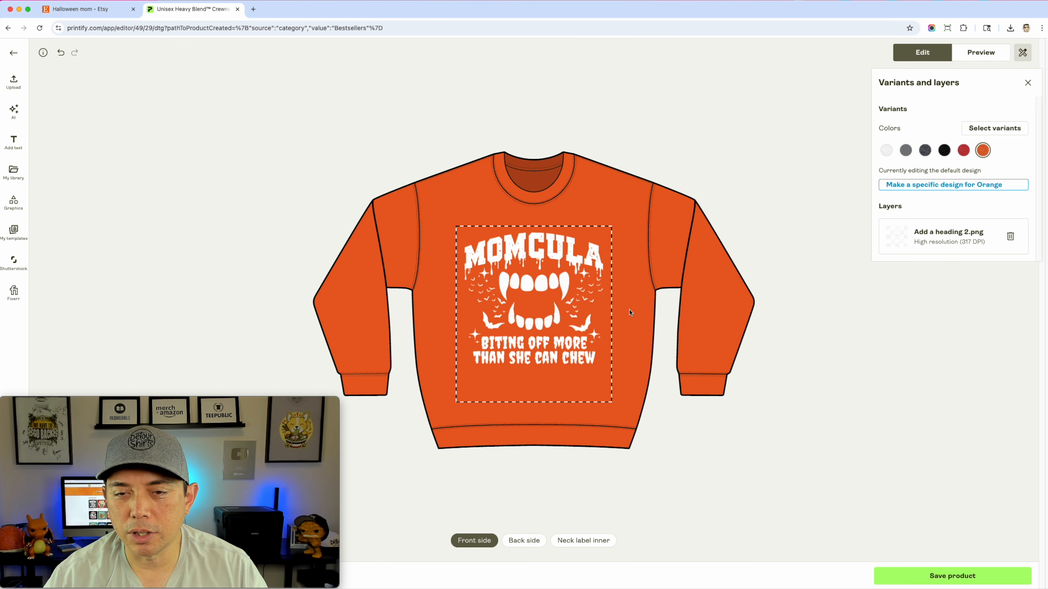
click(580, 351)
drag(608, 401, 590, 381)
drag(538, 300, 546, 297)
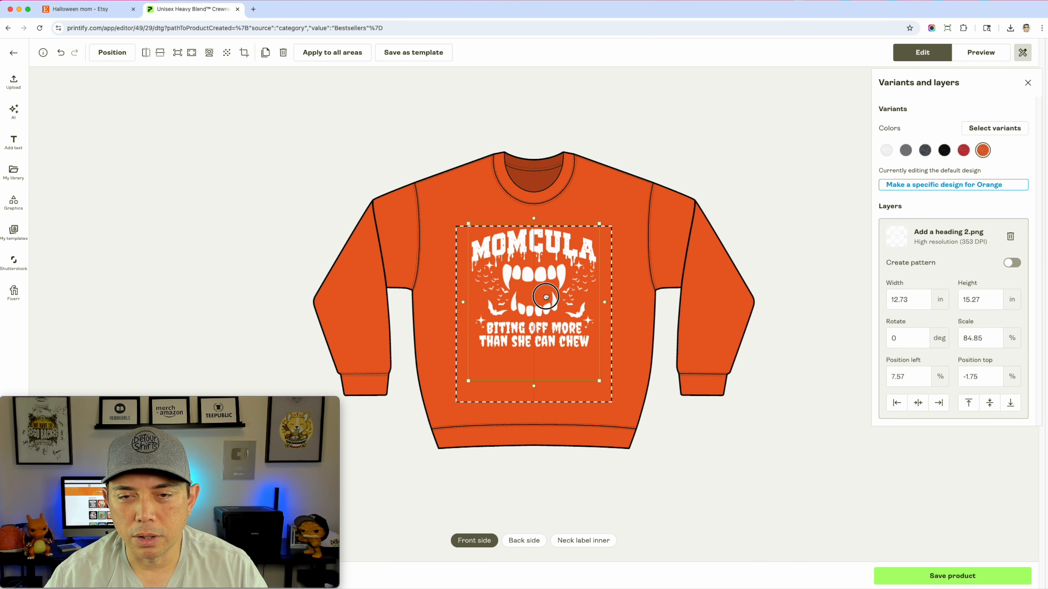
Preview the resized design on the Person 4 mockup in White, Graphite Heather, Dark Heather, Black, Red and Orange
click(981, 52)
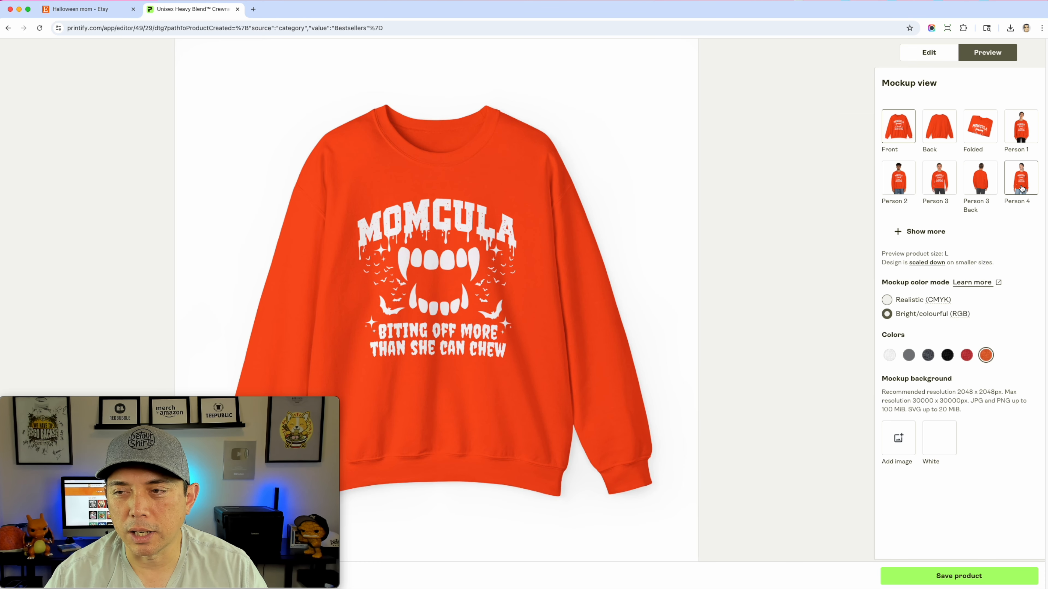
click(1022, 189)
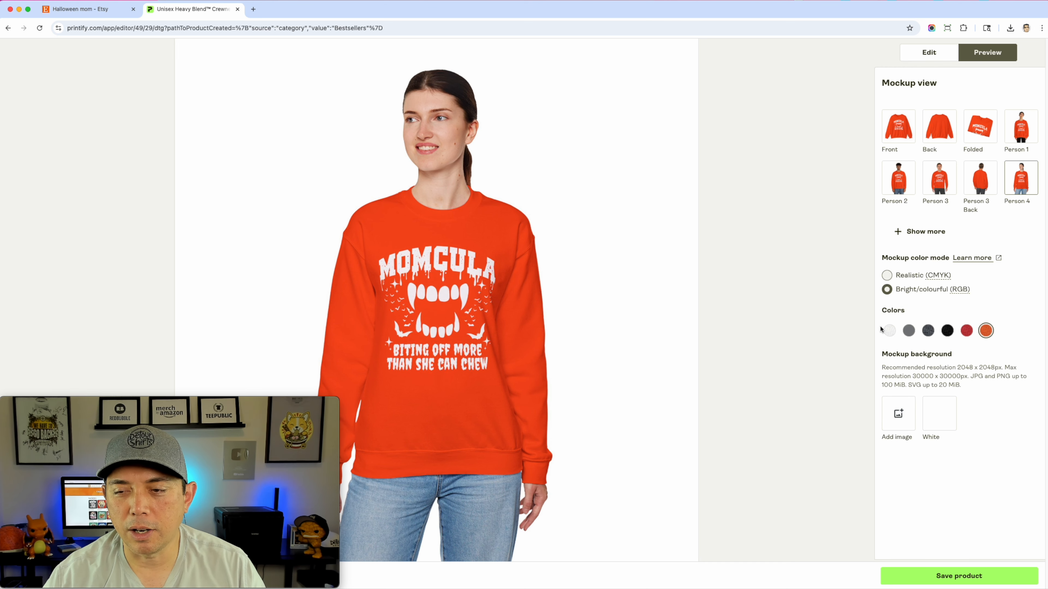
click(890, 330)
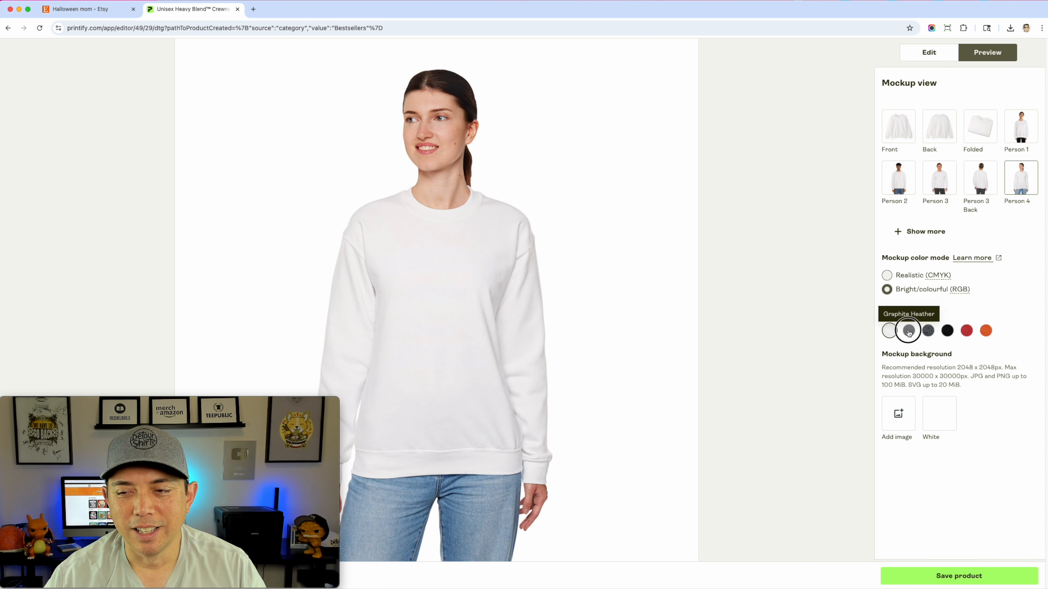
click(909, 330)
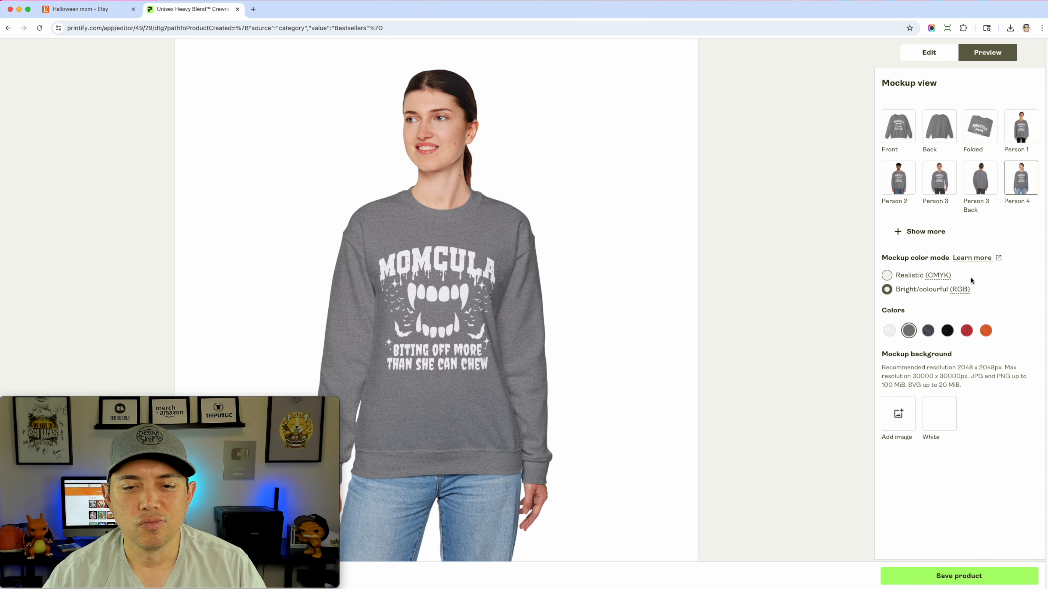
click(929, 331)
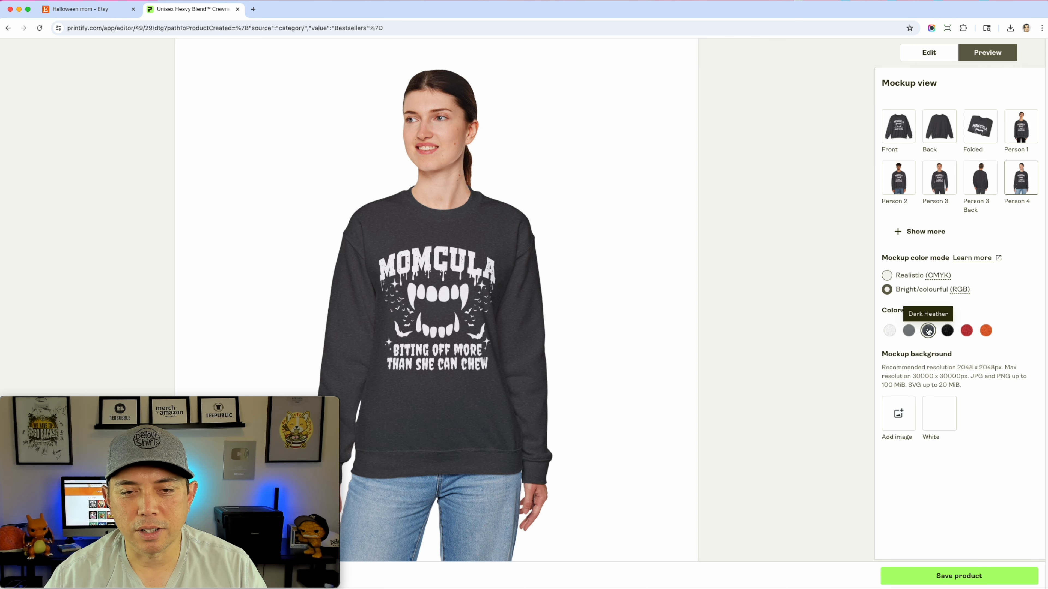
click(947, 332)
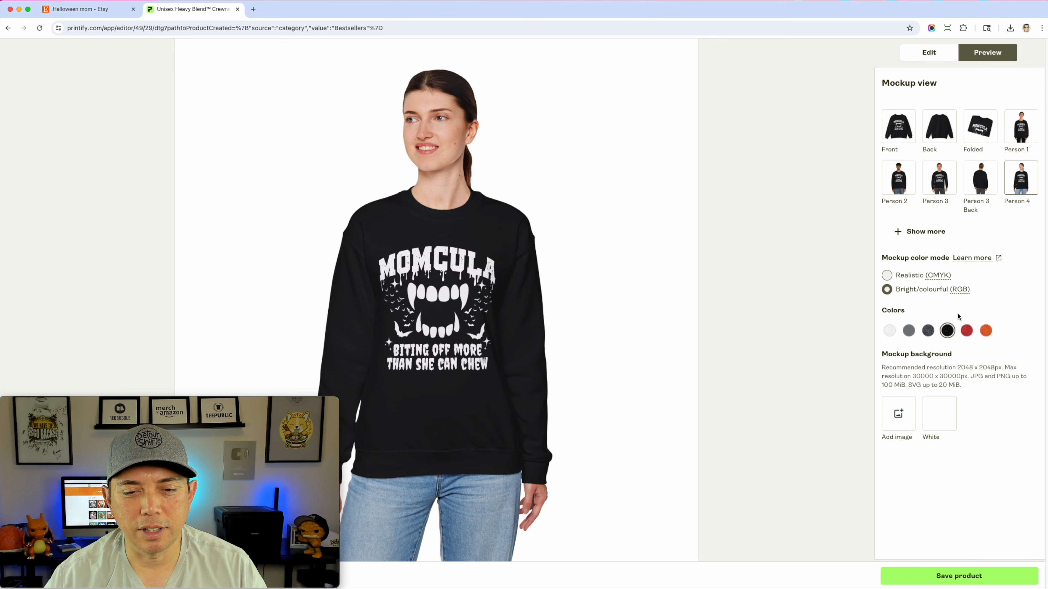
click(967, 330)
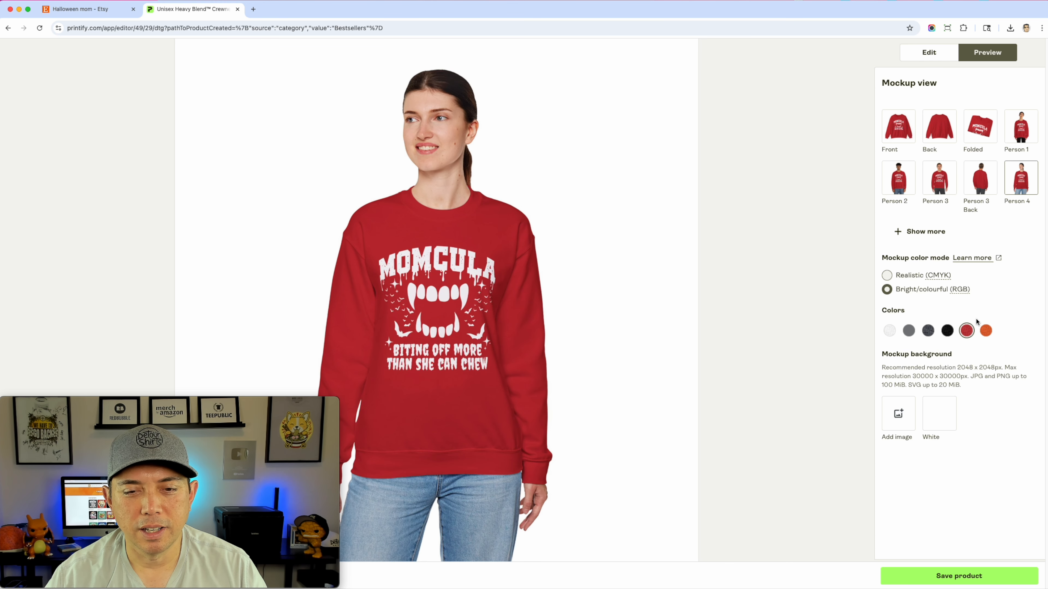
click(986, 331)
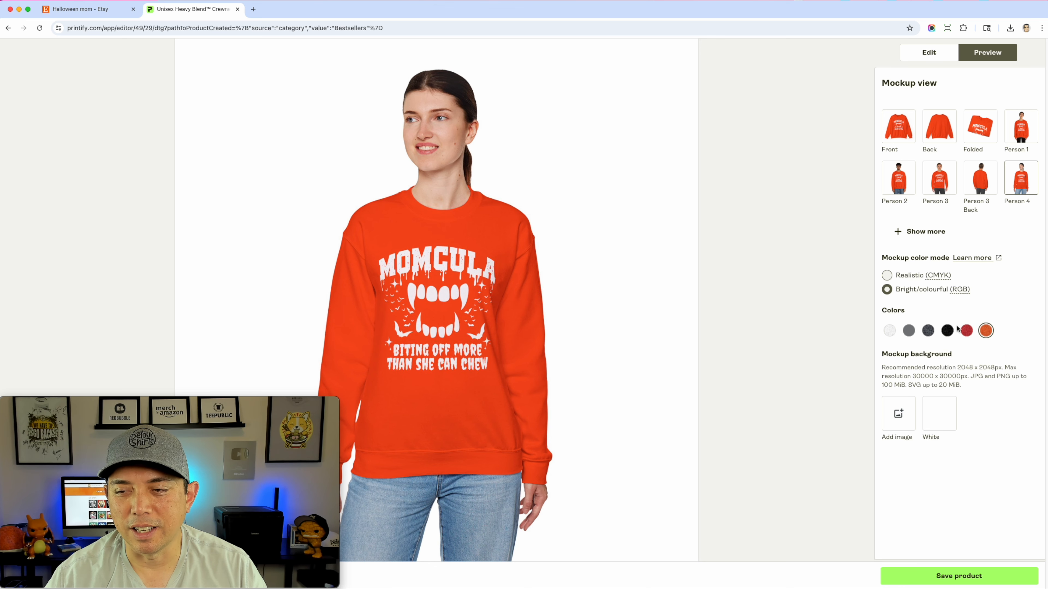
click(966, 331)
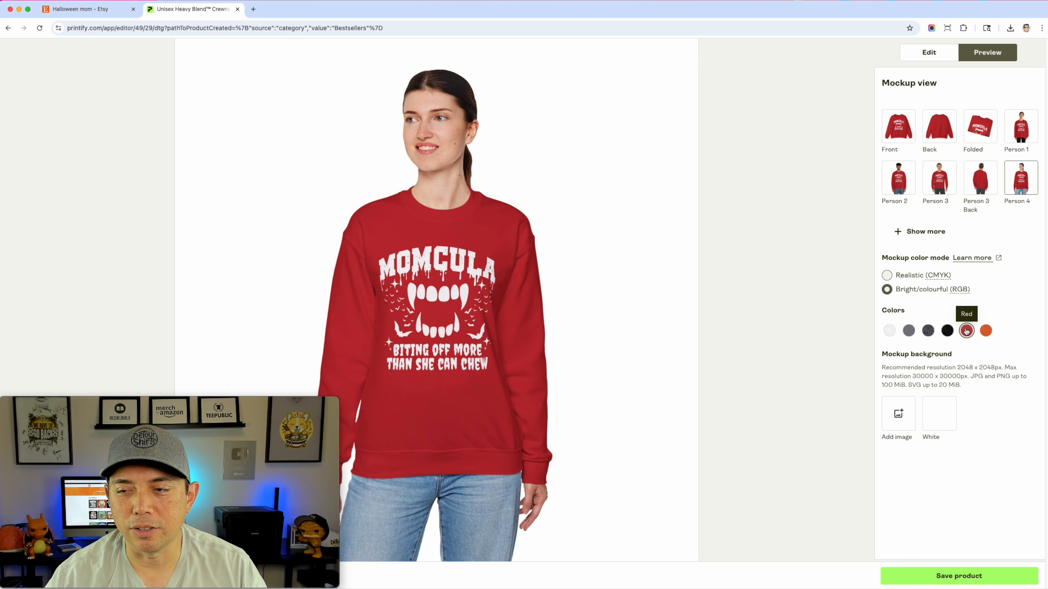
Remove White from the sweatshirt's color variants and review the selected sizes
click(915, 61)
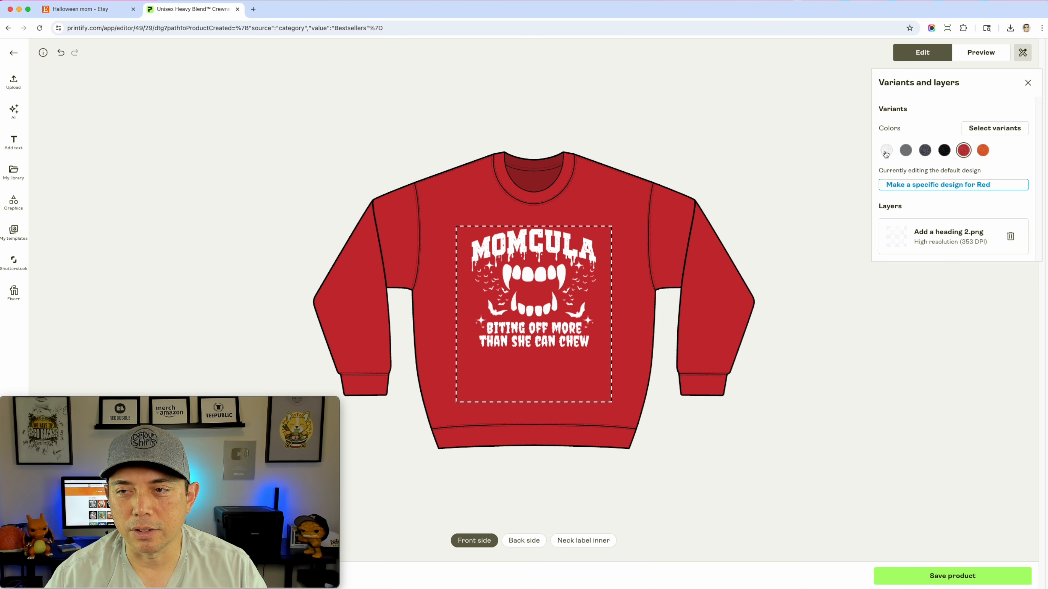
click(977, 127)
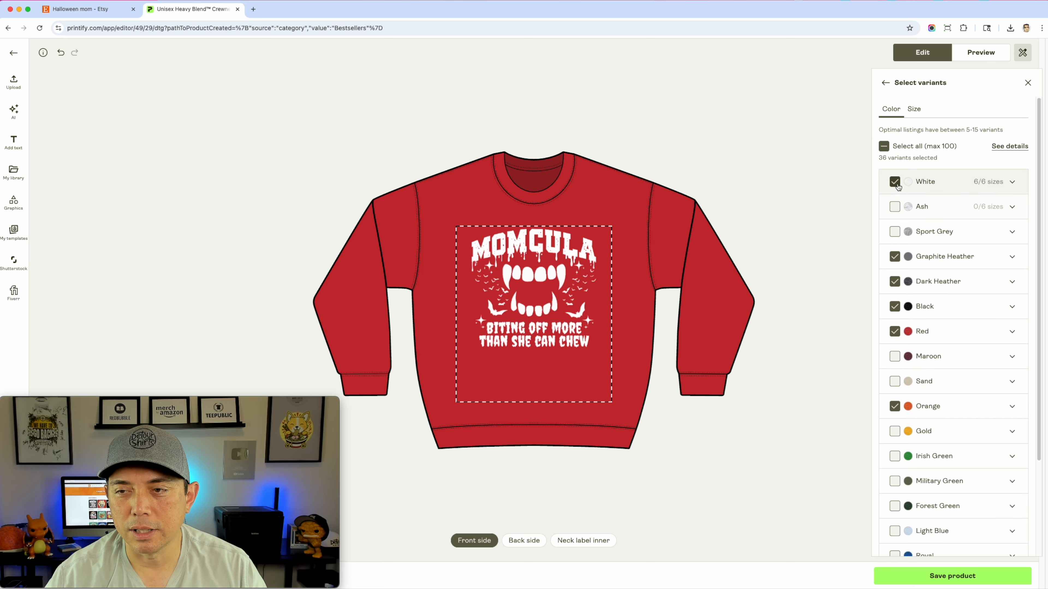
click(916, 109)
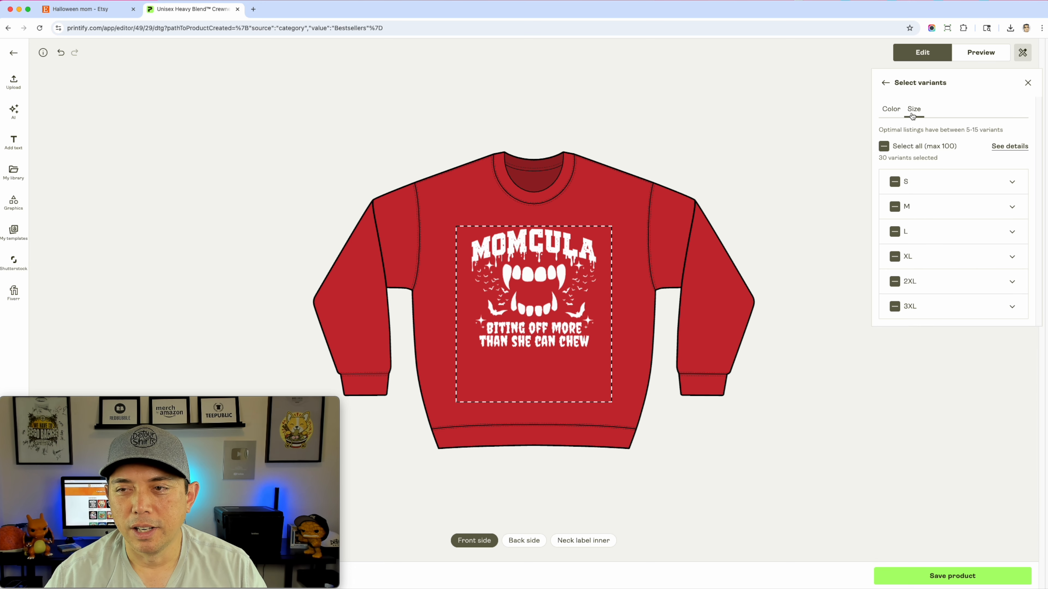
click(892, 109)
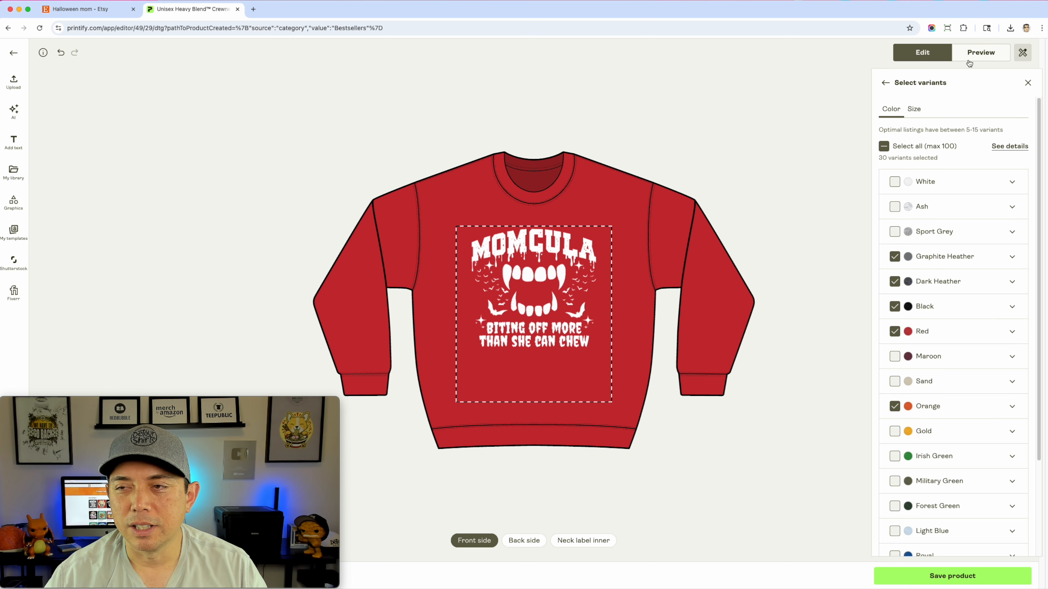
Show all mockup views and examine the red sweatshirt in the Lifestyle and model mockups
click(979, 53)
click(915, 234)
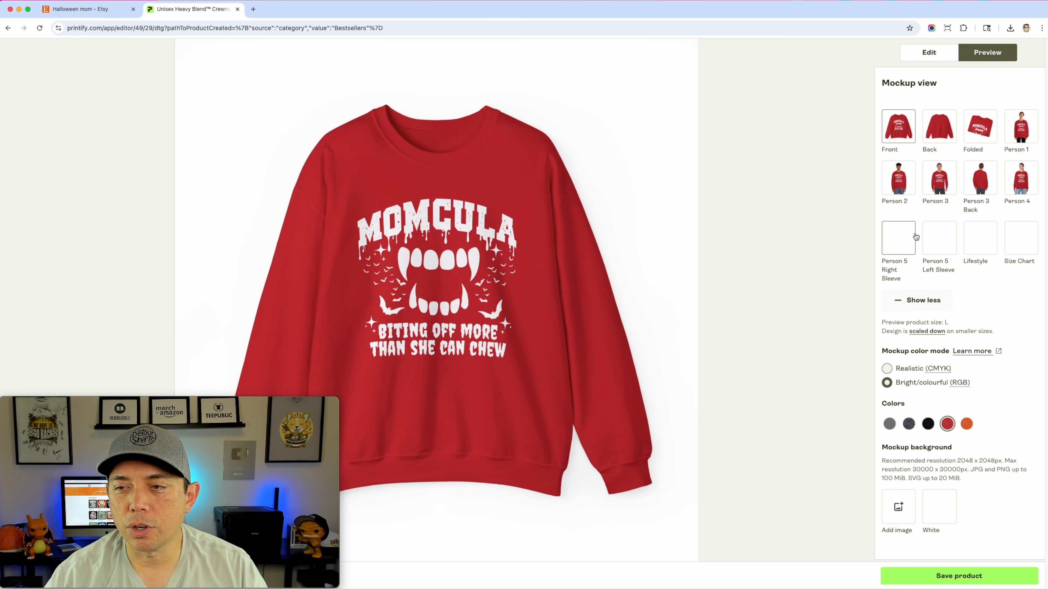
click(978, 241)
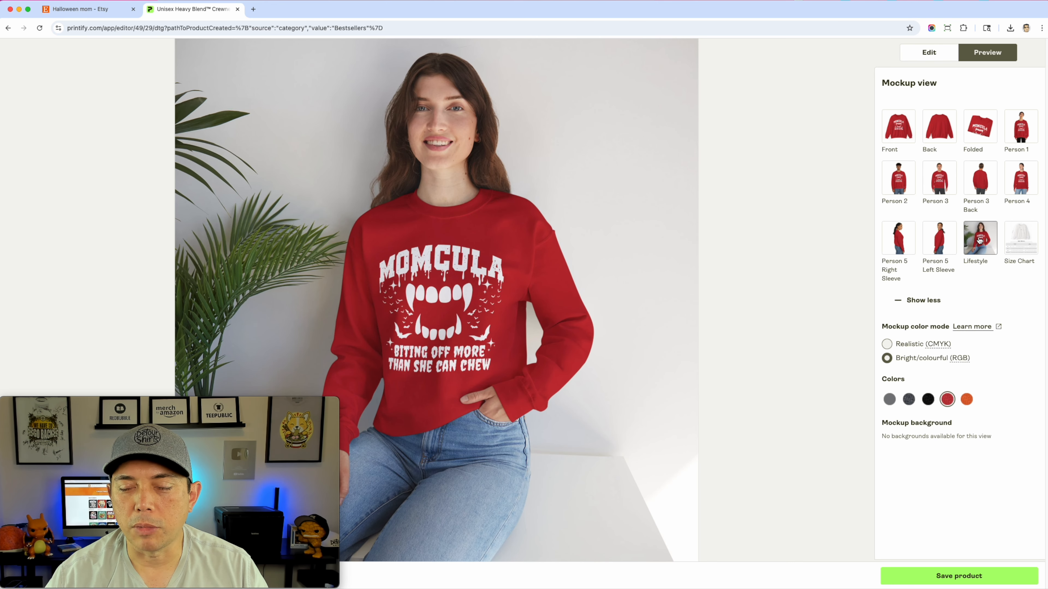
click(938, 238)
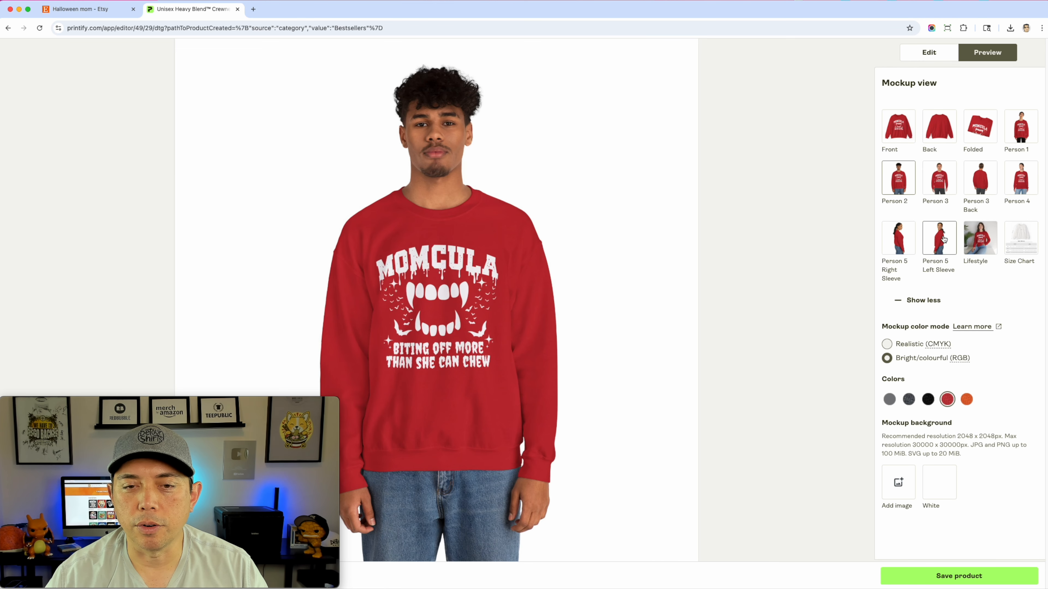
click(977, 240)
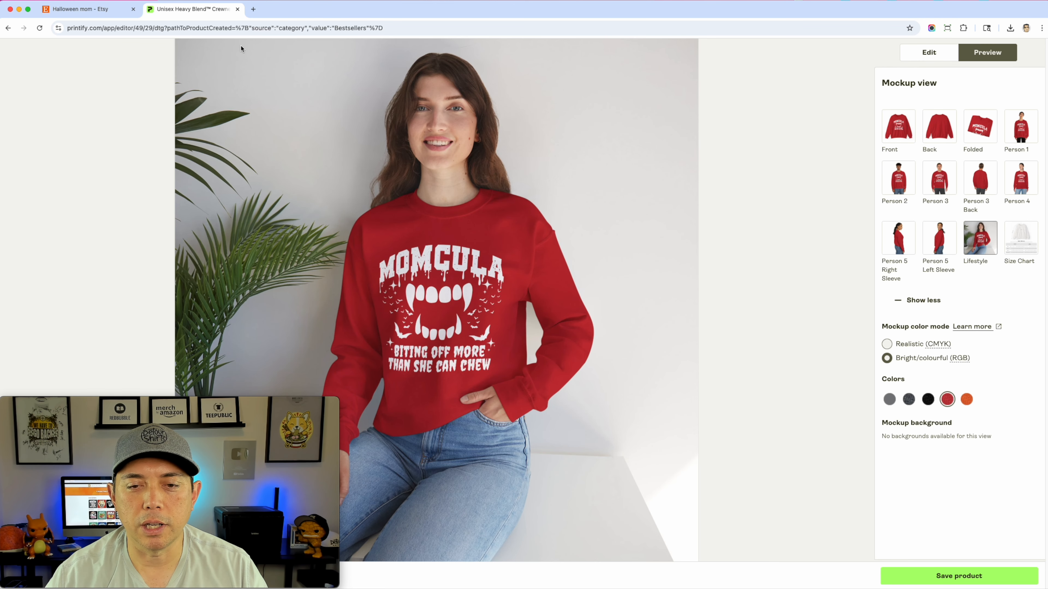
Switch to Etsy, search for "mockup gildan 18000" and browse the sweatshirt mockup listings
click(102, 9)
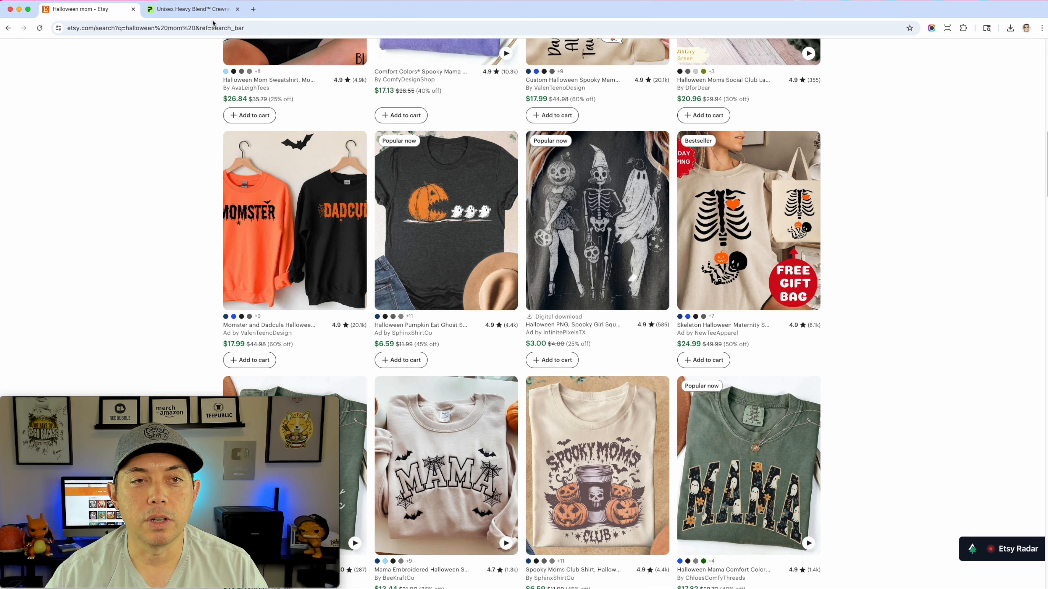
scroll(329, 131, up, 15)
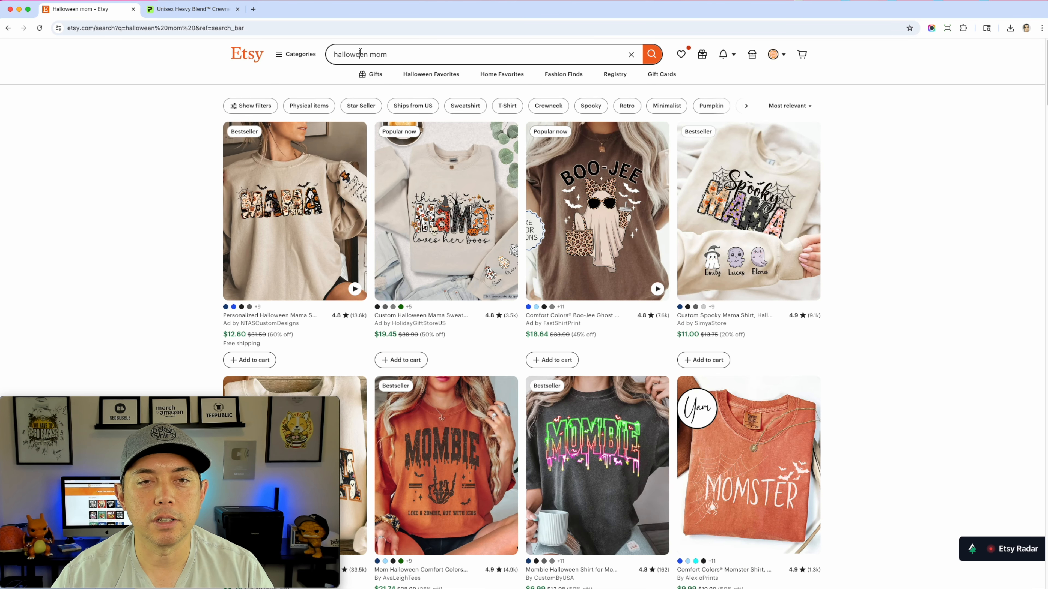
click(361, 53)
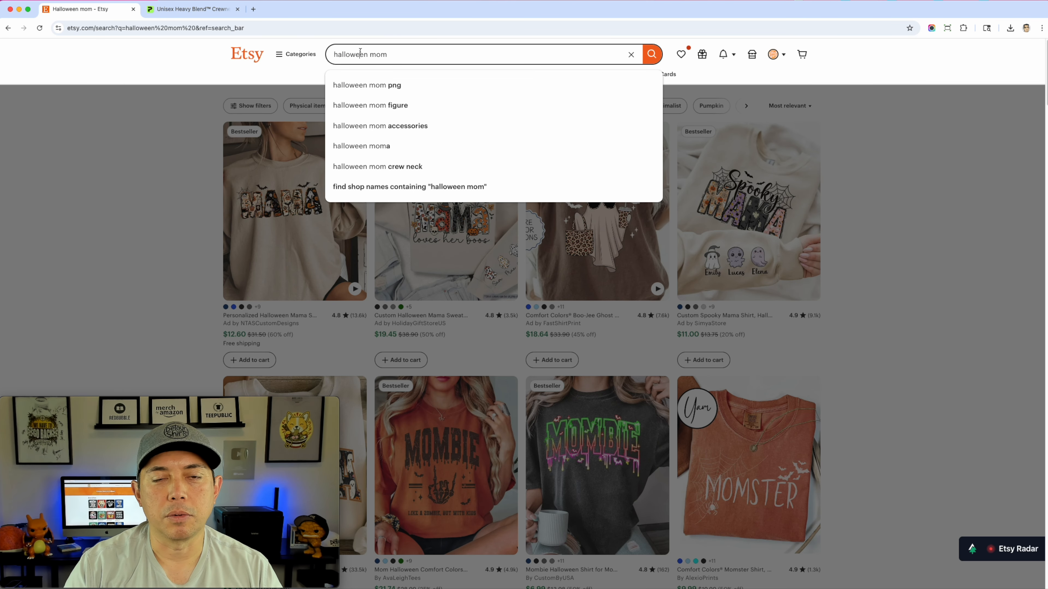
text(moc)
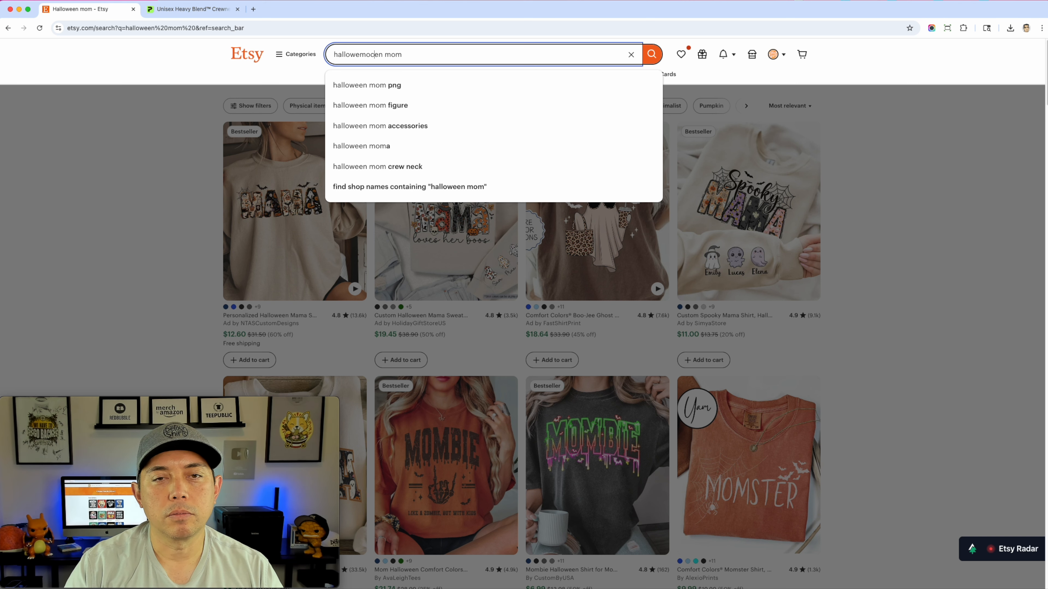
key(super+a)
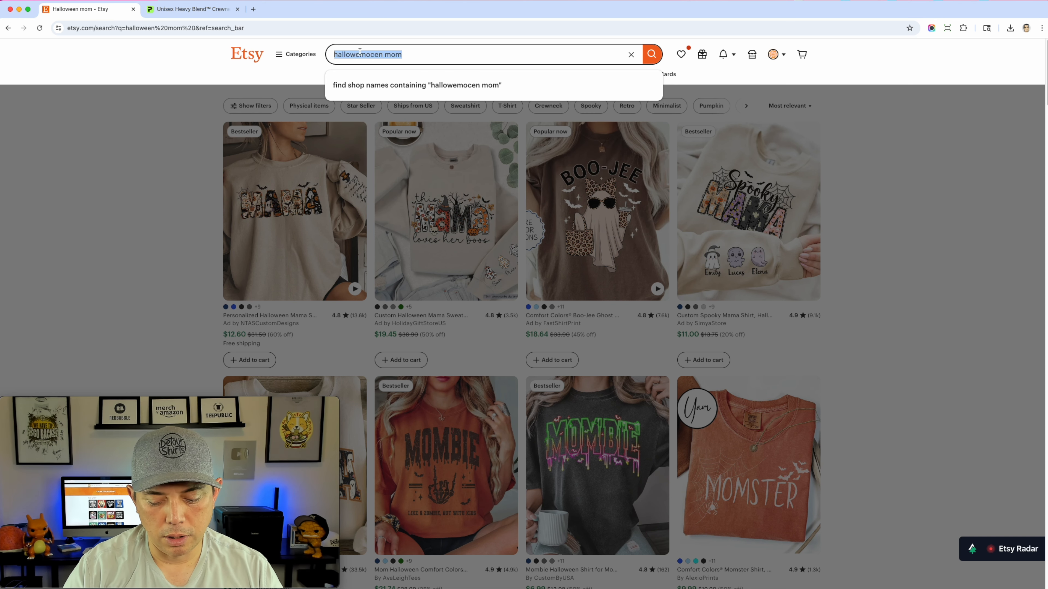
text(mockup gl)
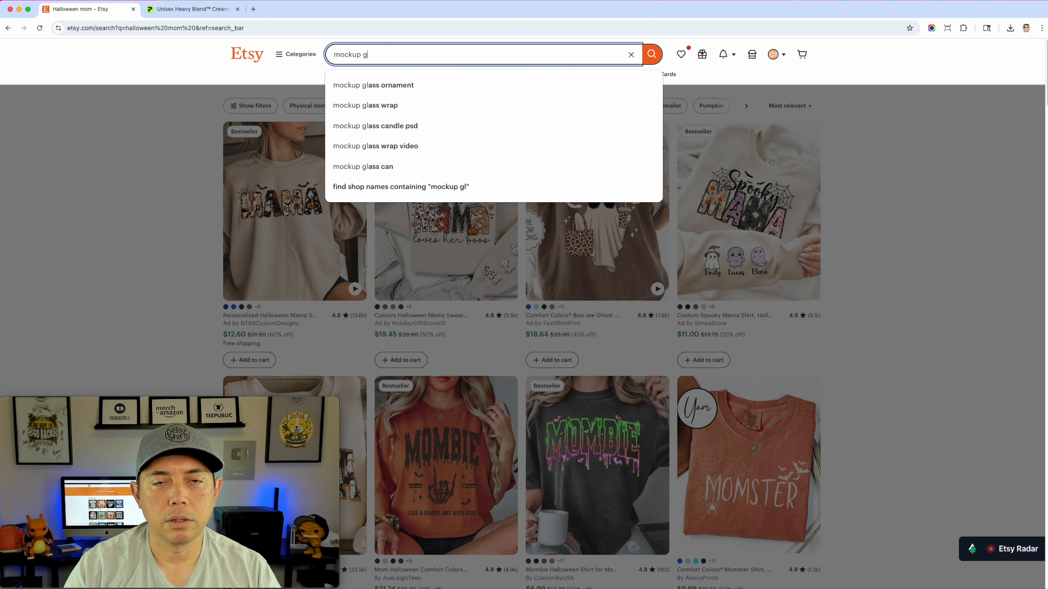
text(ildan 18000)
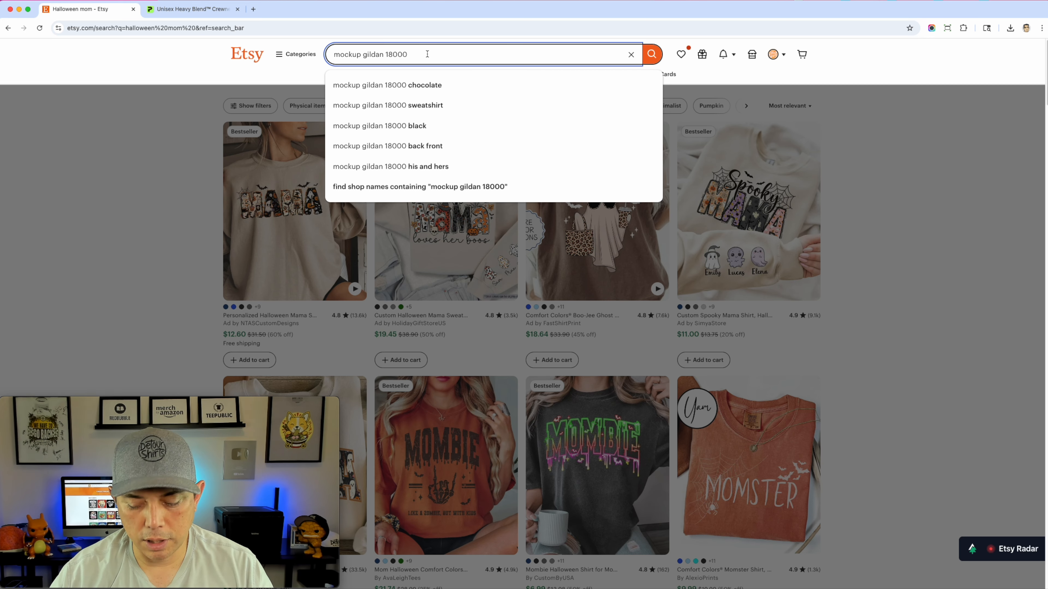
key(Return)
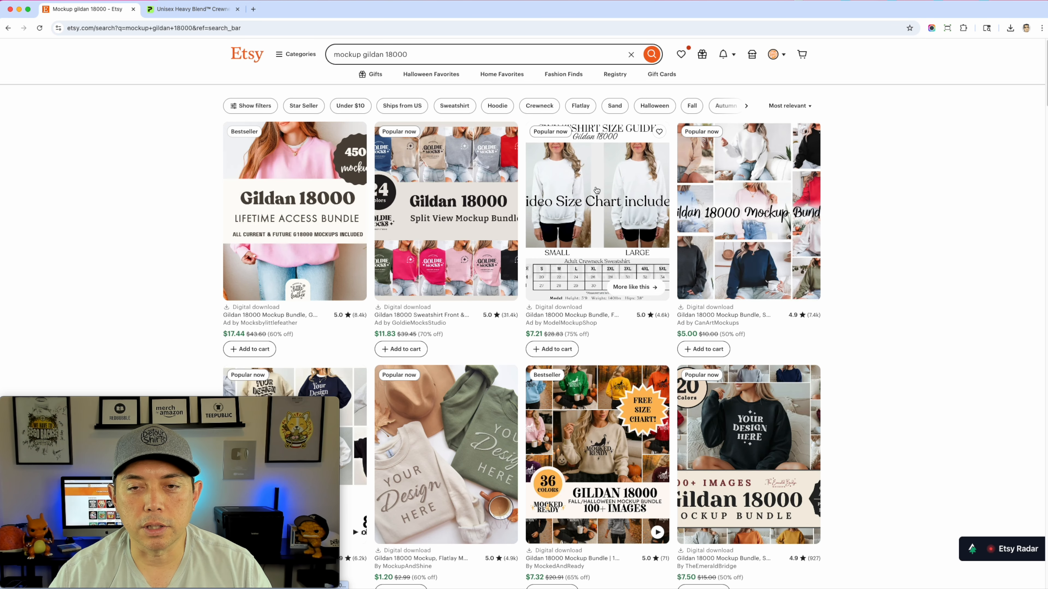
scroll(599, 256, down, 2)
scroll(600, 256, down, 5)
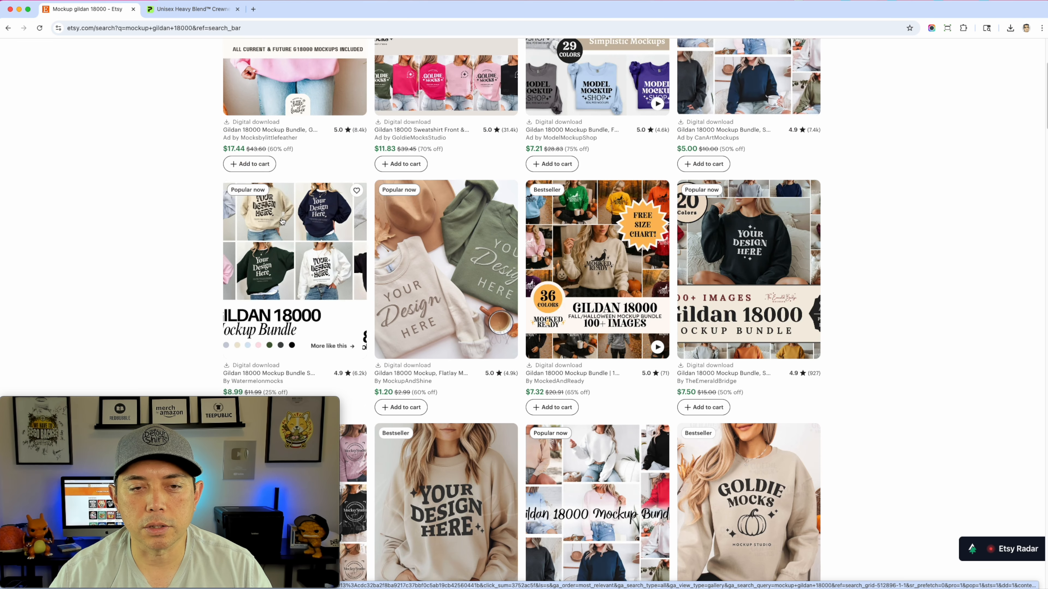
scroll(532, 236, down, 4)
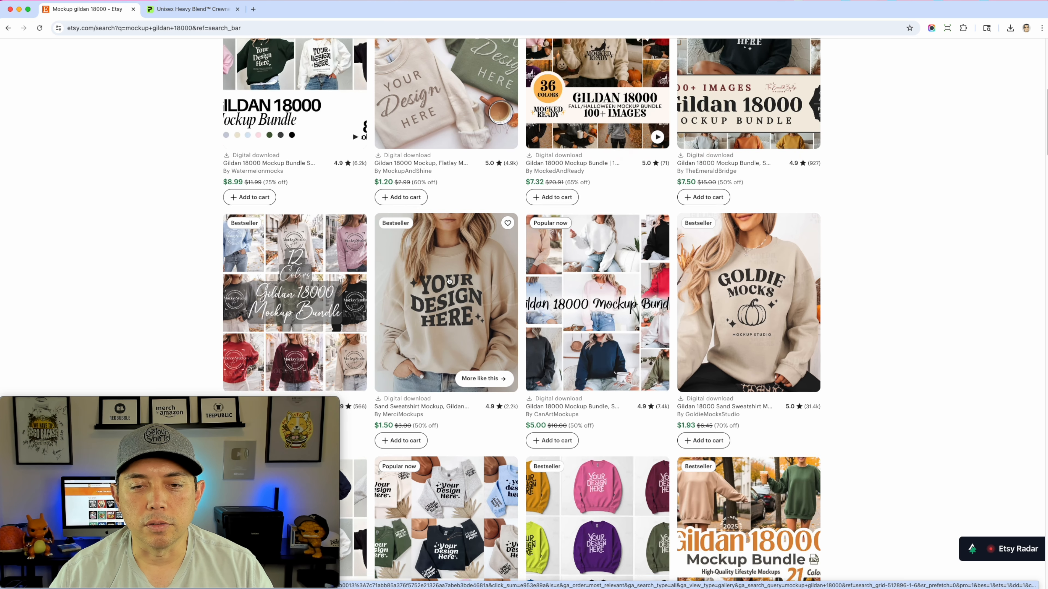
scroll(562, 283, down, 5)
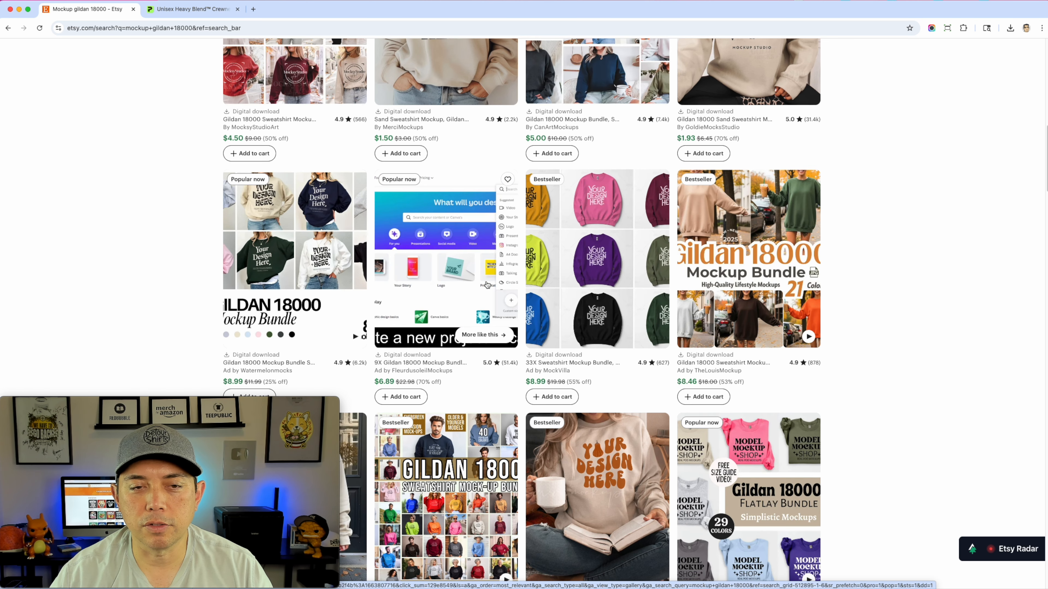
Return to the Printify editor and preview the red sweatshirt in the Folded, Front, Person 4 and Lifestyle mockups
click(196, 12)
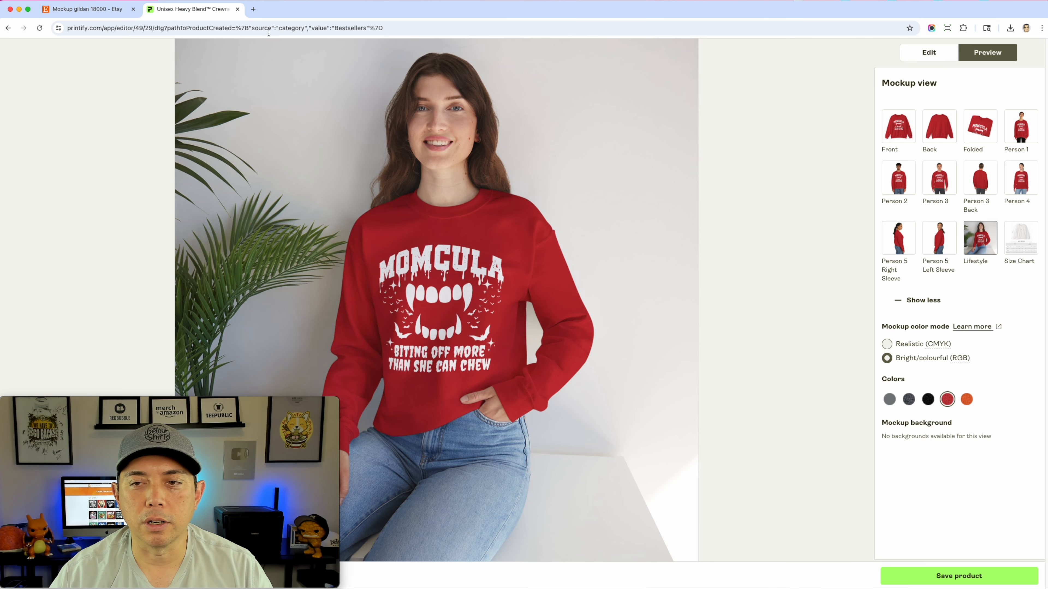
click(981, 130)
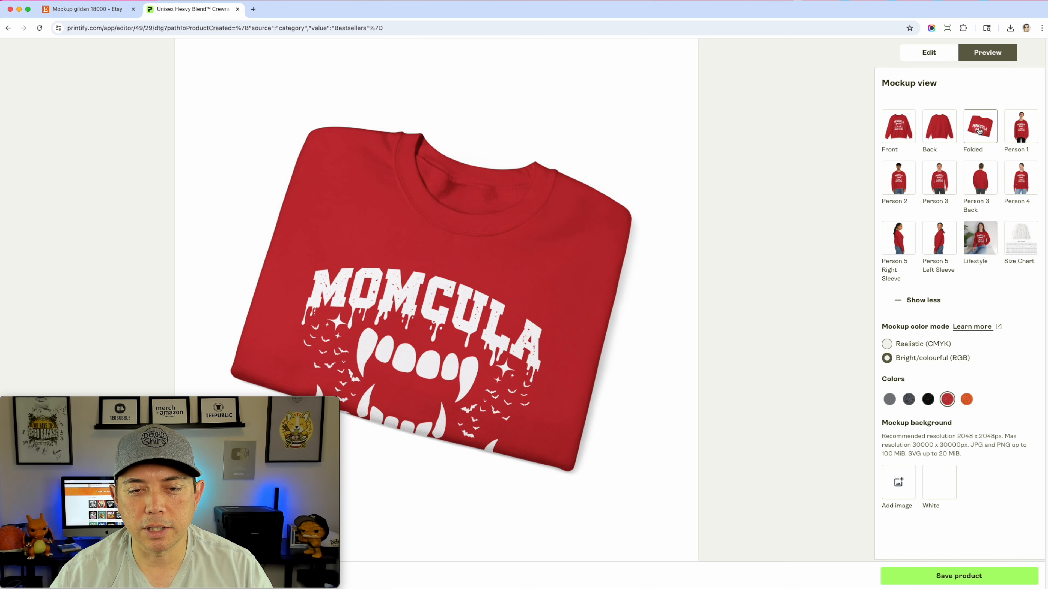
click(900, 131)
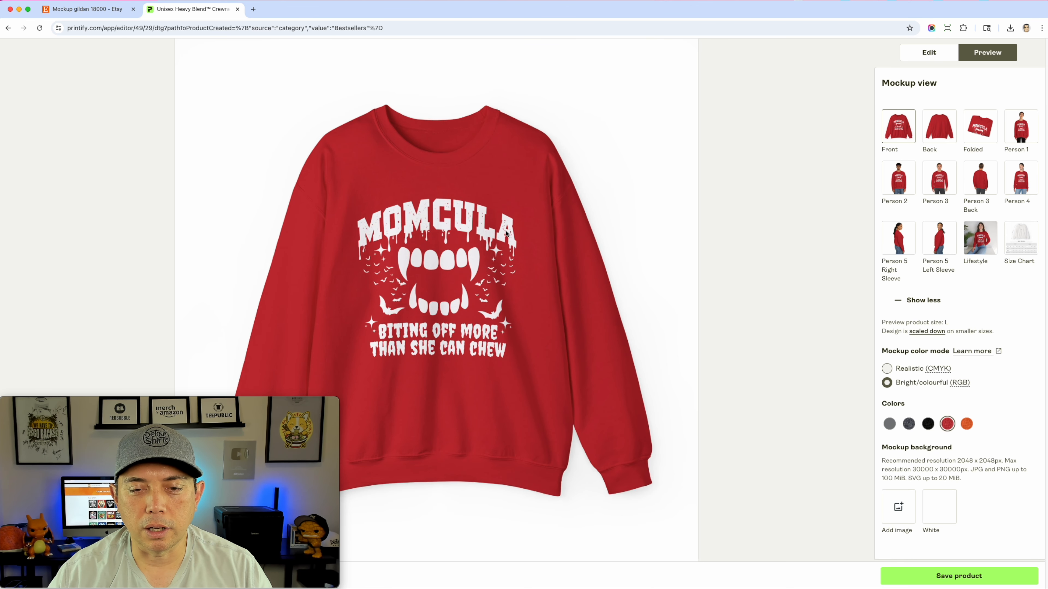
click(1021, 178)
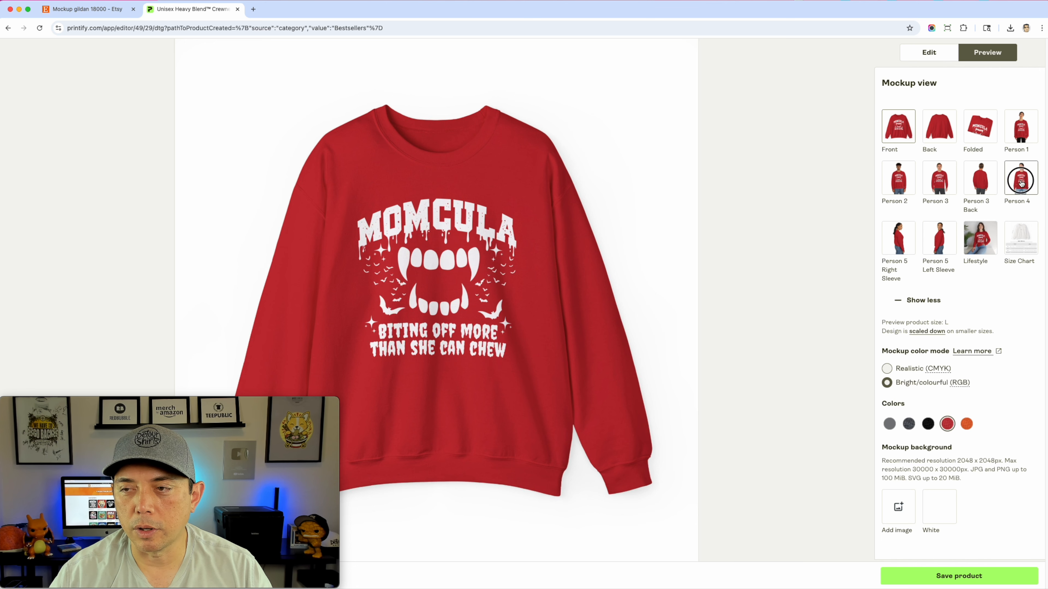
click(992, 226)
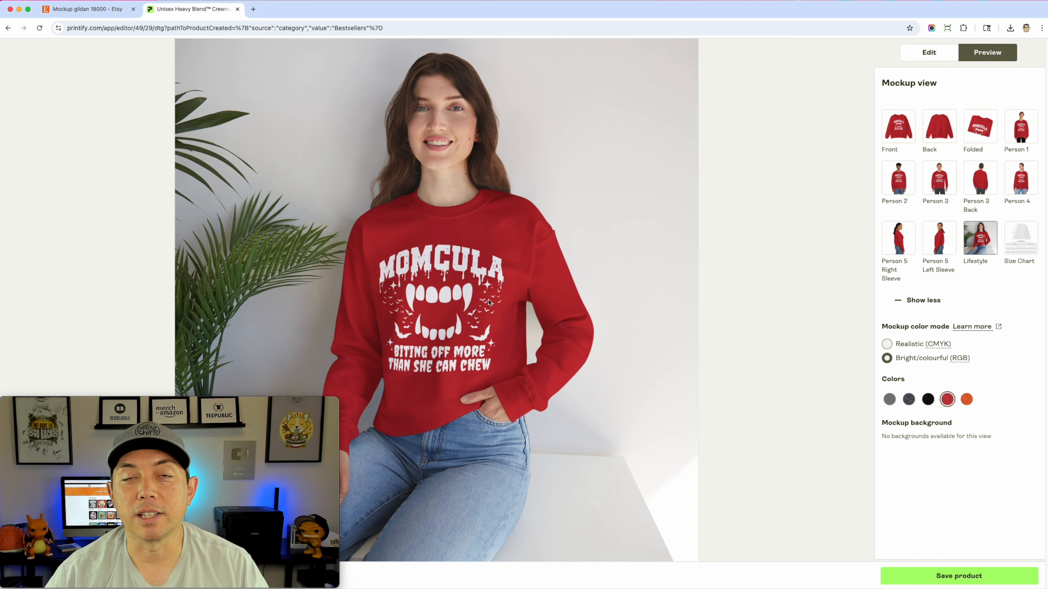
Search Etsy for "momcula" and compare the competing shirt designs in the listings
click(91, 13)
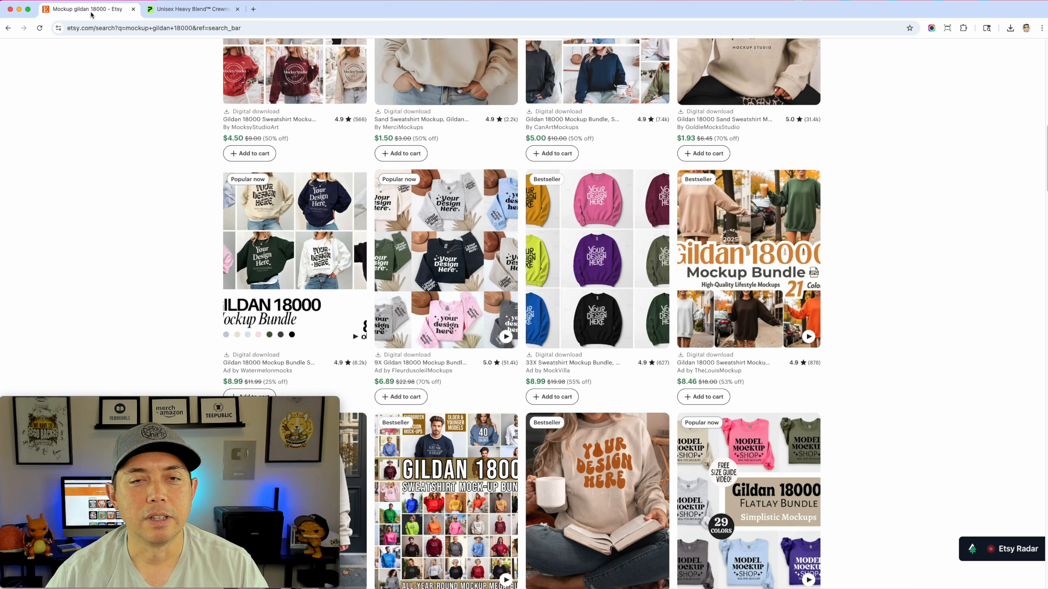
scroll(381, 87, up, 10)
triple_click(353, 55)
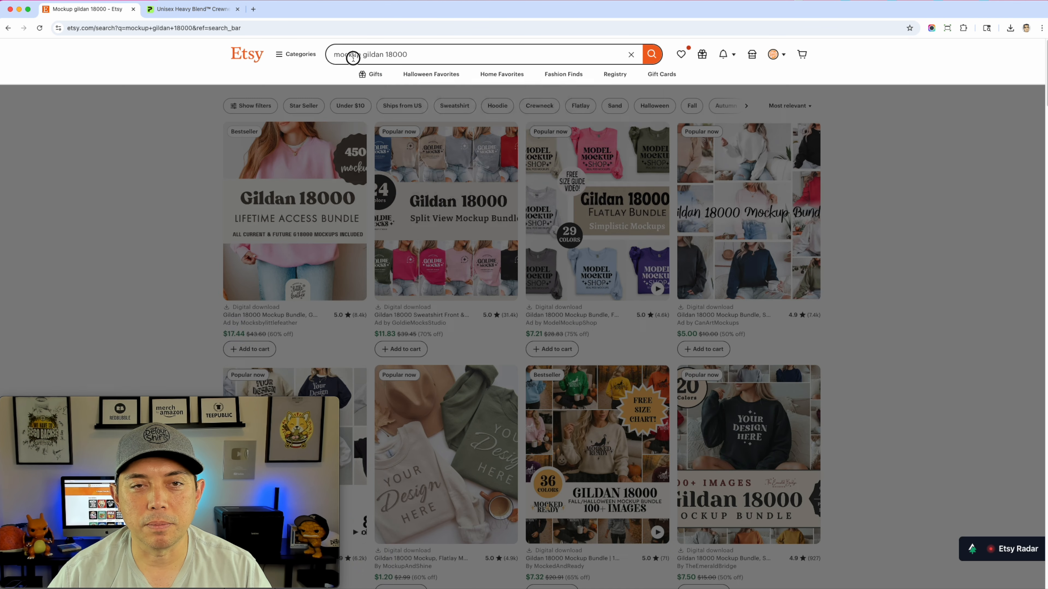
text(momcula)
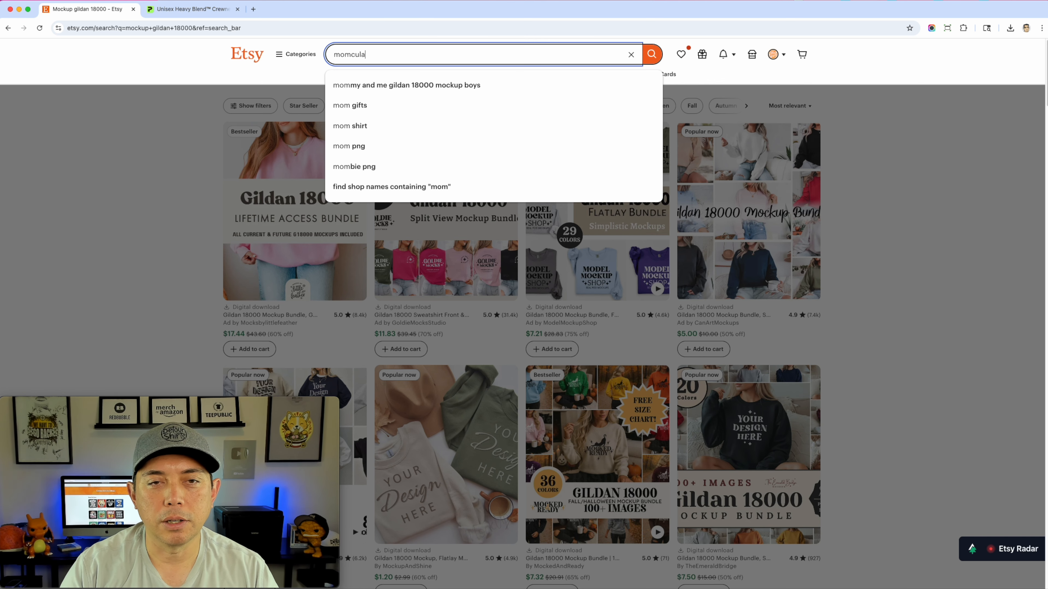
key(Return)
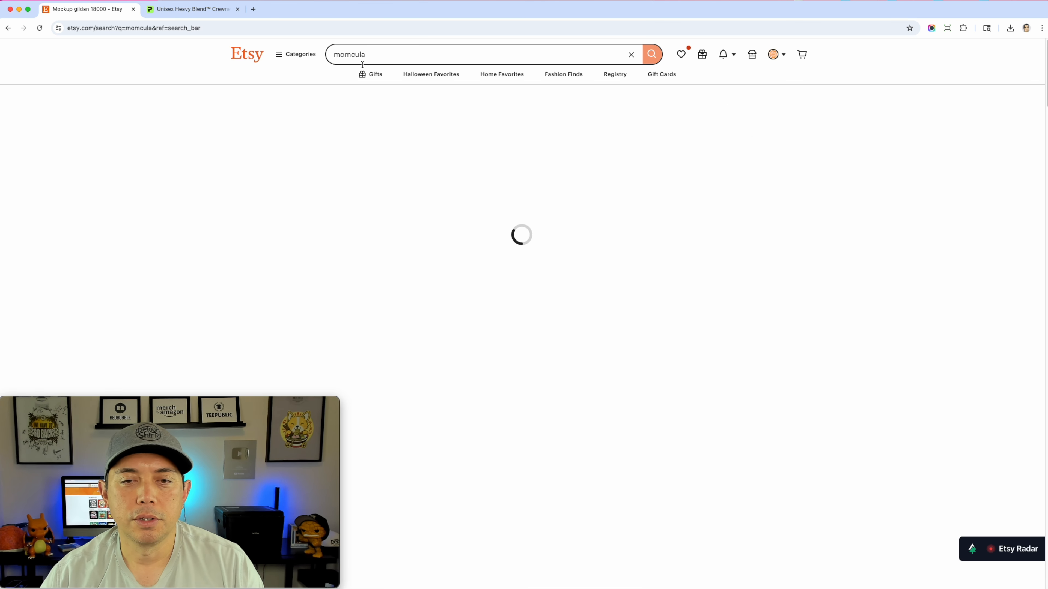
scroll(835, 289, down, 5)
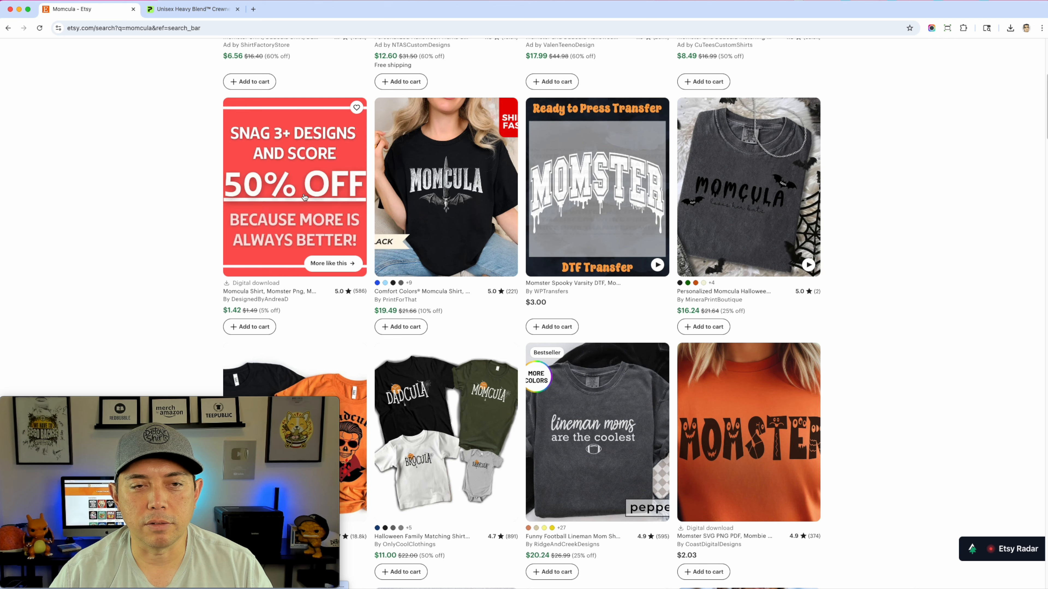
scroll(867, 296, down, 6)
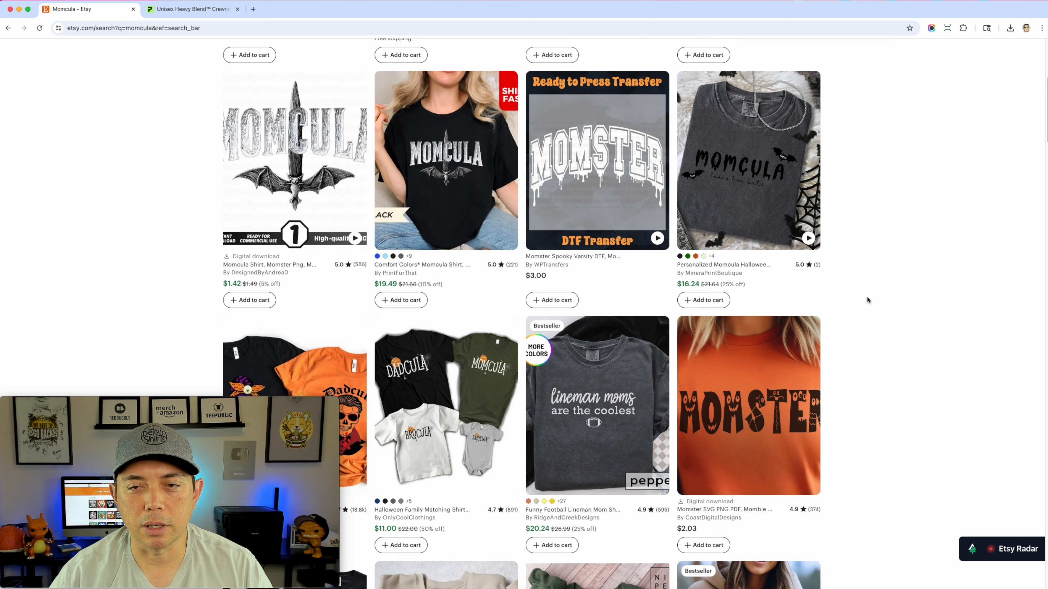
scroll(829, 340, down, 10)
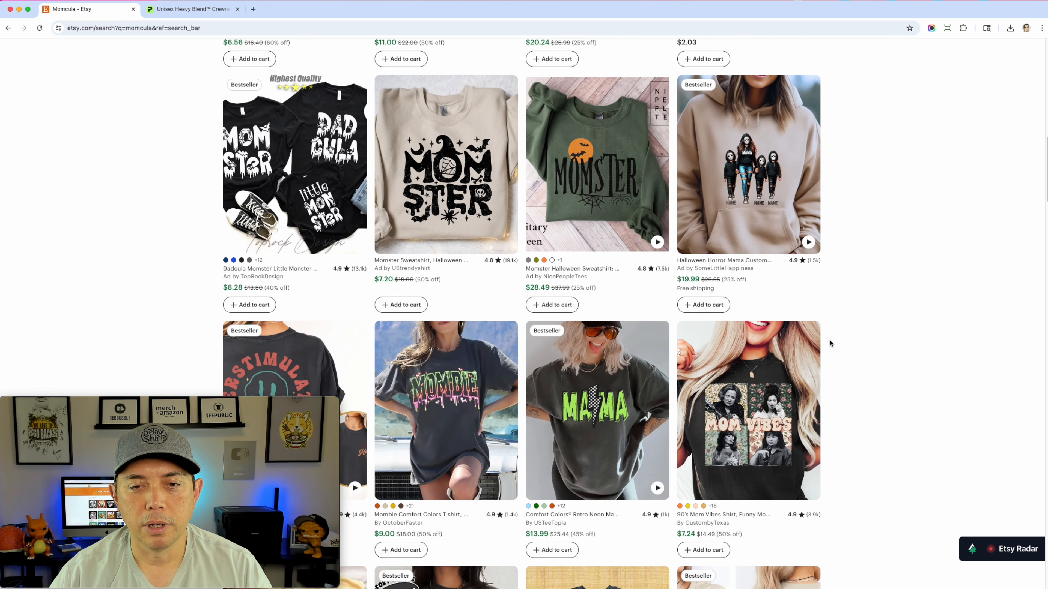
scroll(829, 339, up, 15)
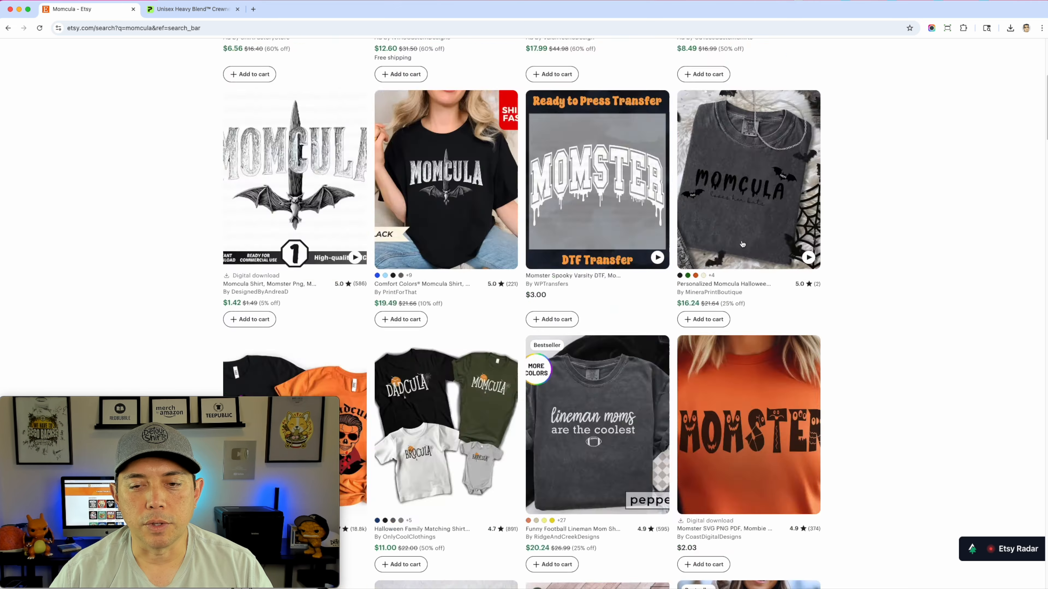
Open the USPTO trademarks site in a new browser tab and go to its trademark search system
click(253, 9)
text(u)
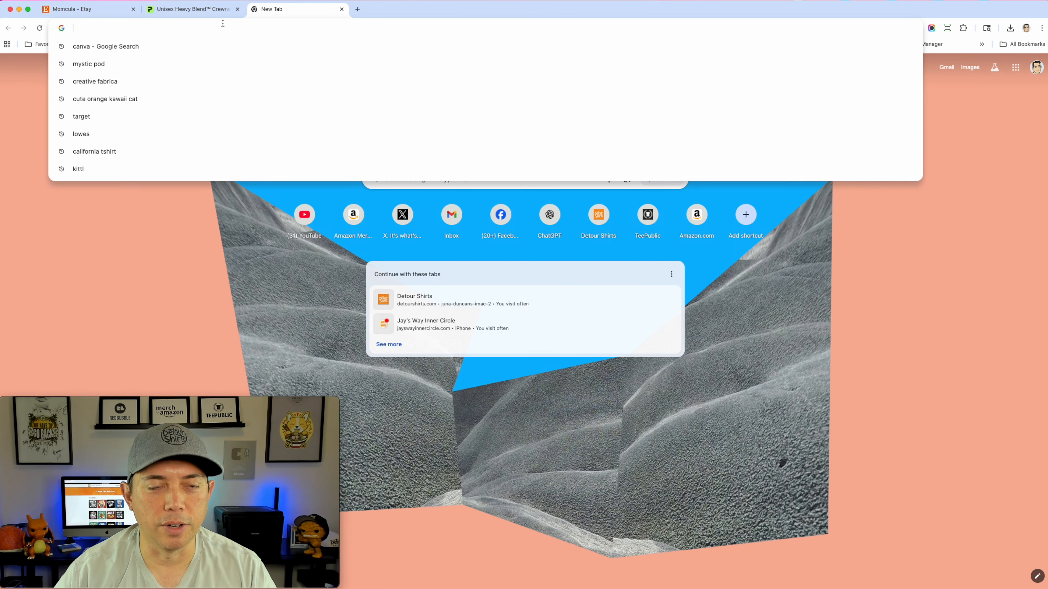
text(sp)
key(Return)
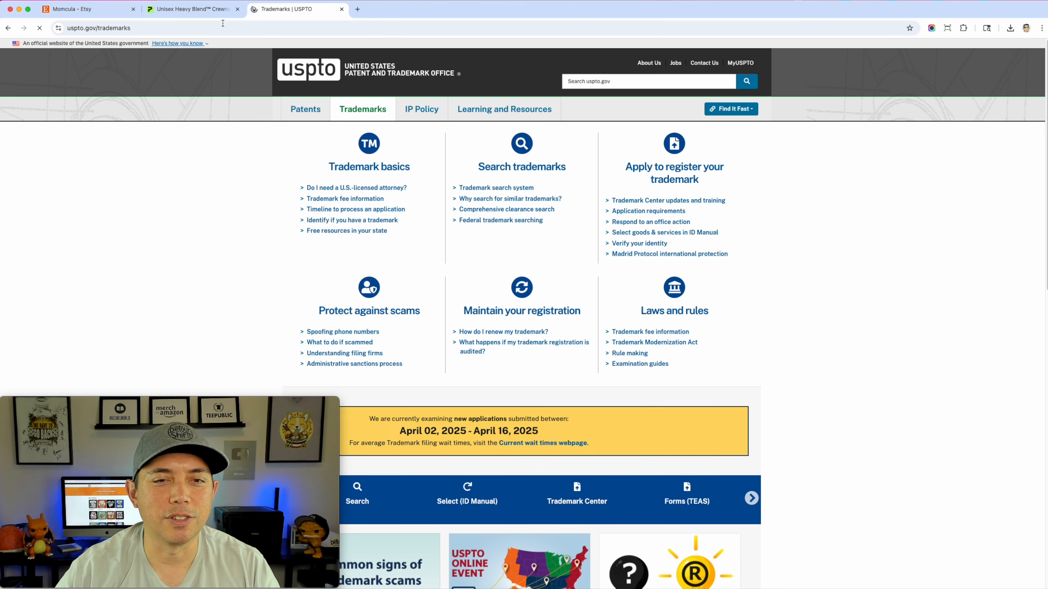
click(518, 189)
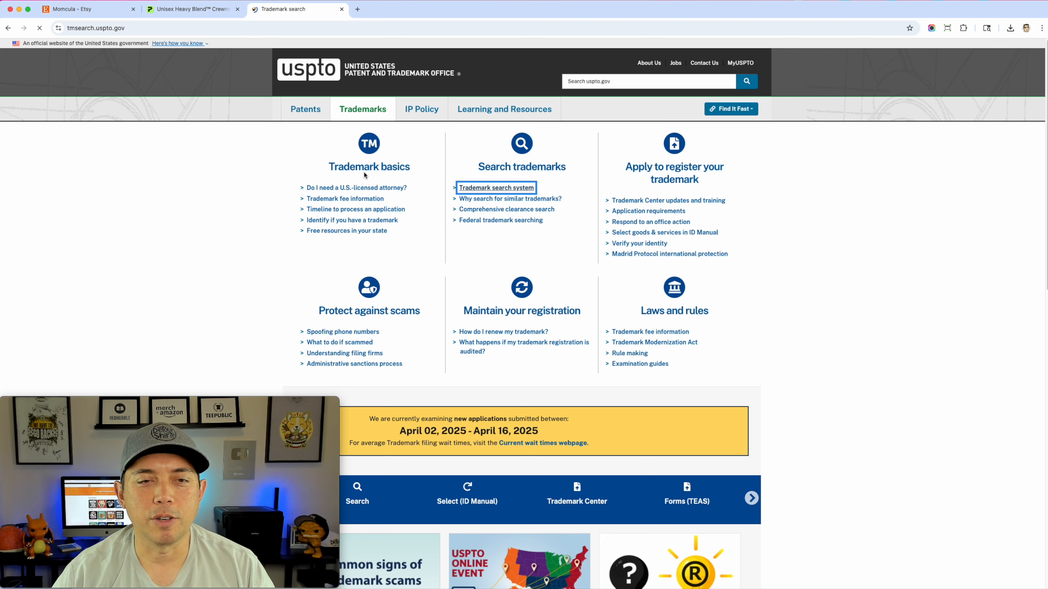
Search the trademark database for "momcula" and examine the listed wordmarks for a match
text(momcula)
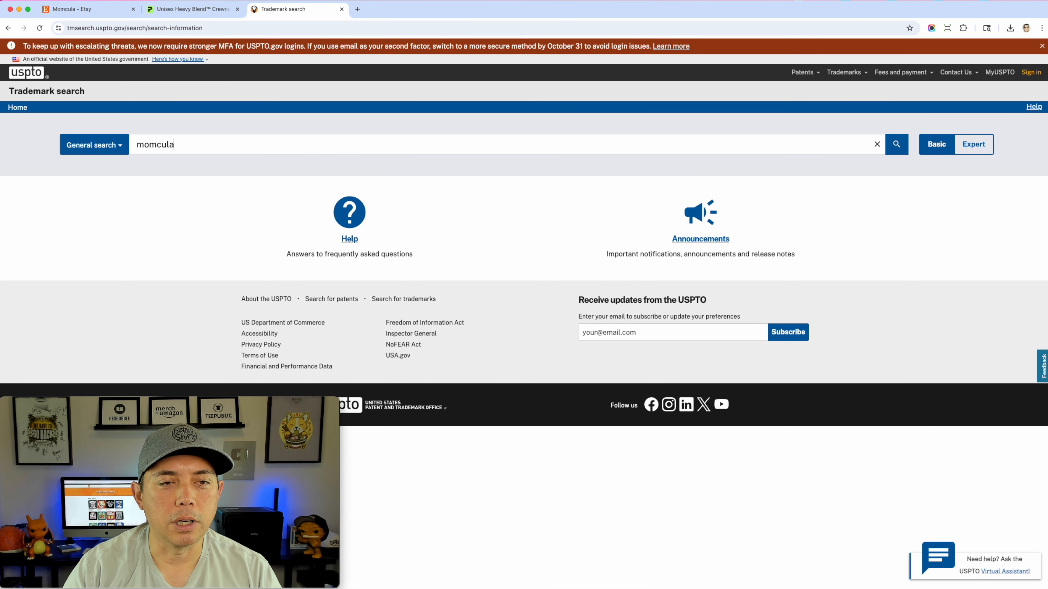
key(Return)
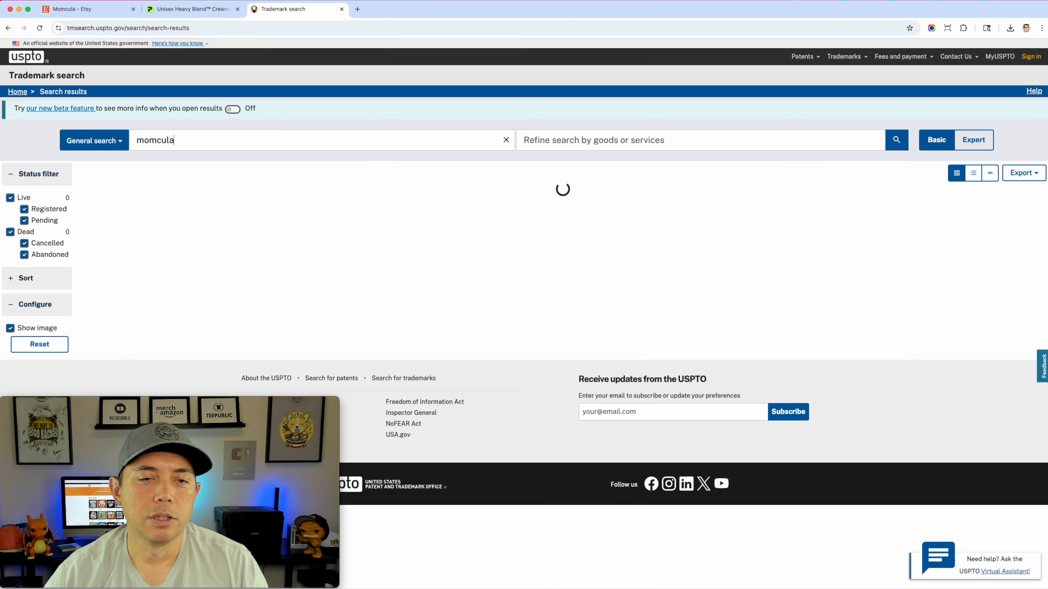
scroll(589, 265, down, 1)
scroll(589, 264, down, 1)
scroll(589, 263, down, 10)
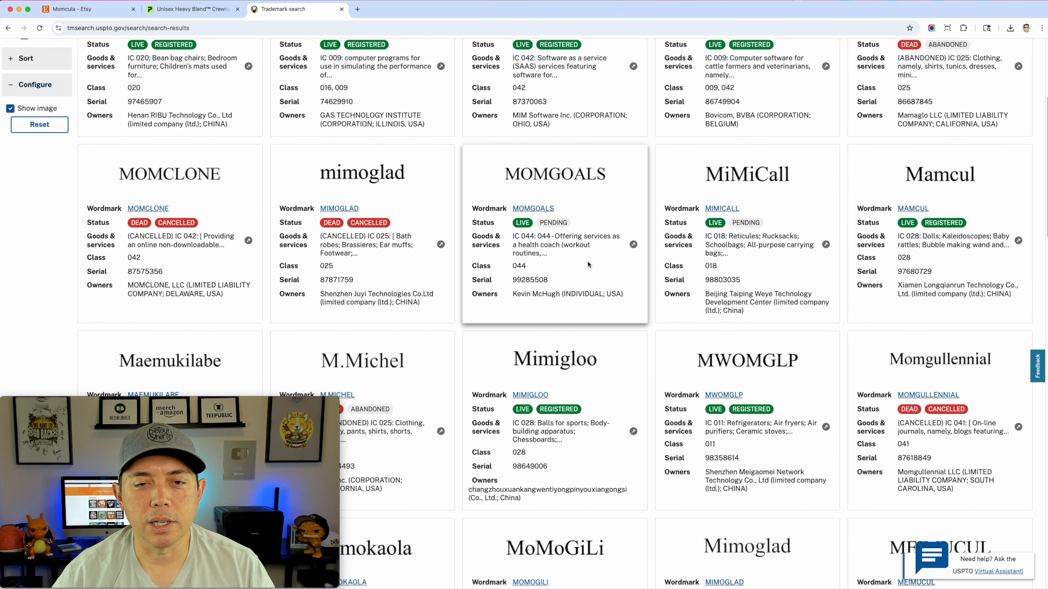
scroll(588, 265, down, 1)
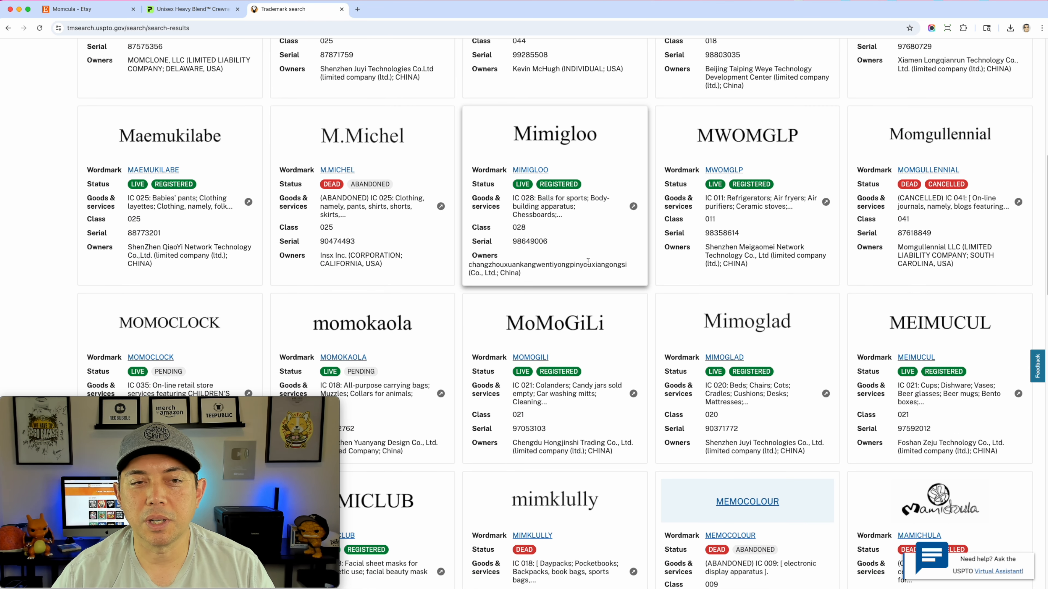
scroll(589, 265, up, 10)
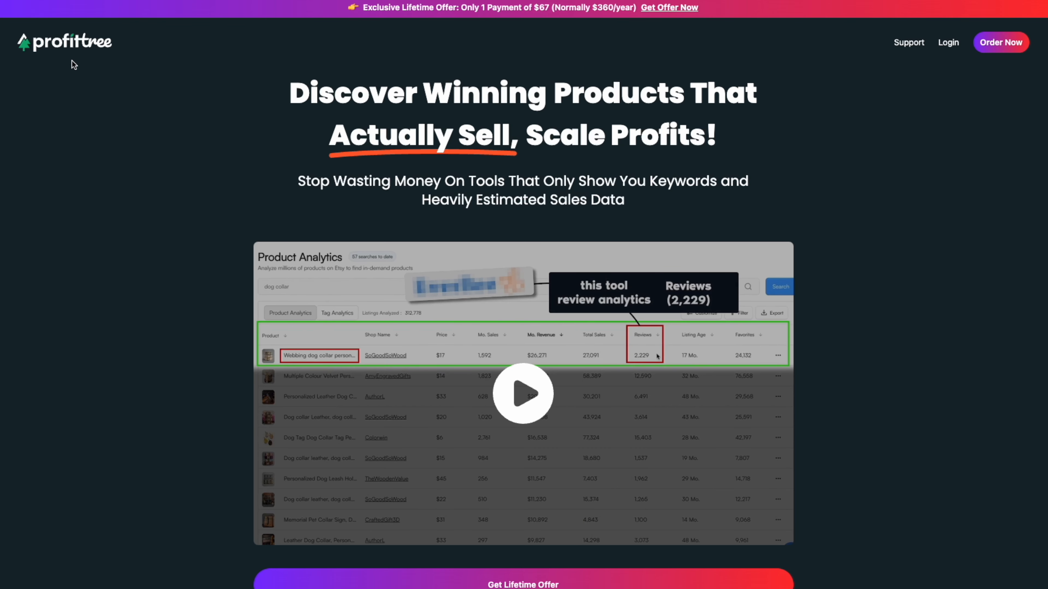
Review the lifetime deal and its included features on the ProfitTree offer page
scroll(759, 390, down, 10)
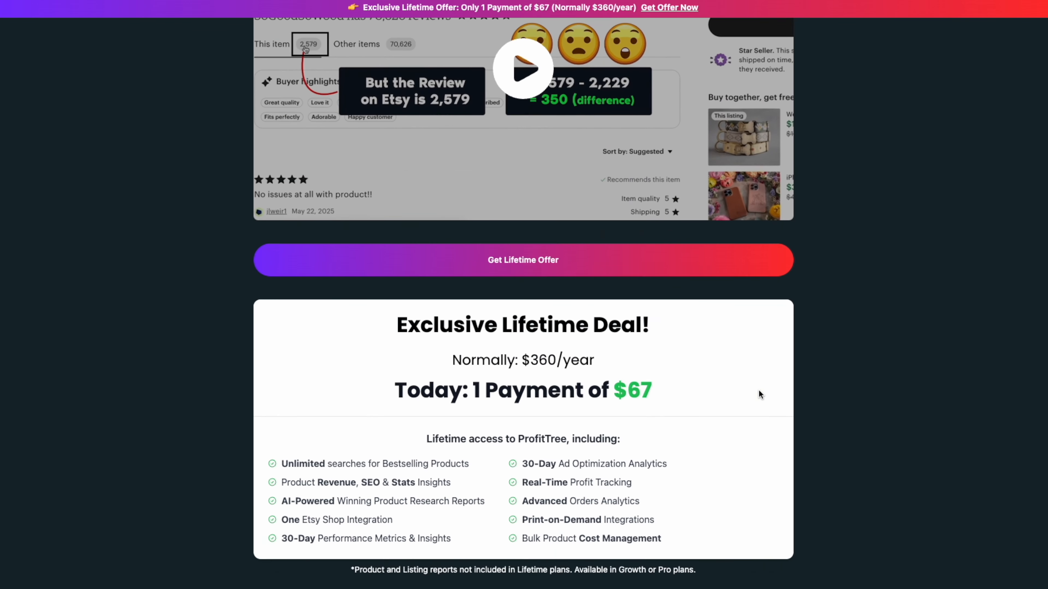